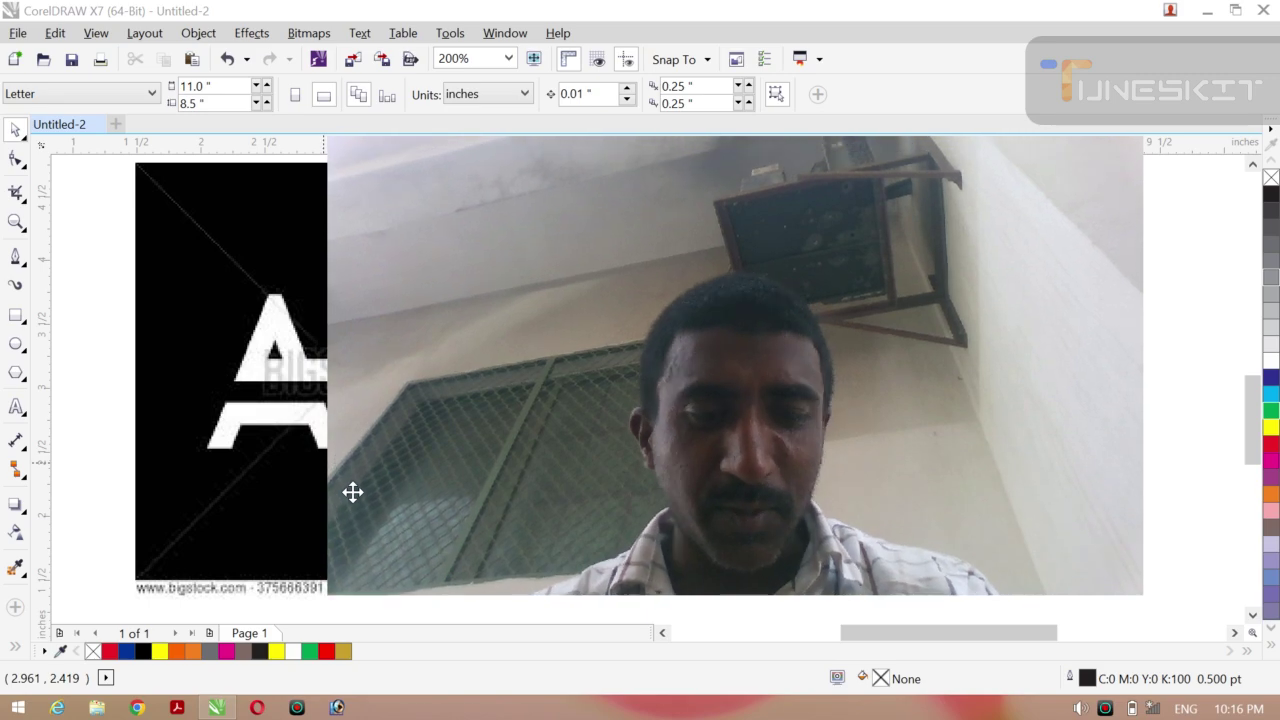
key("XF86MonBrightnessDown")
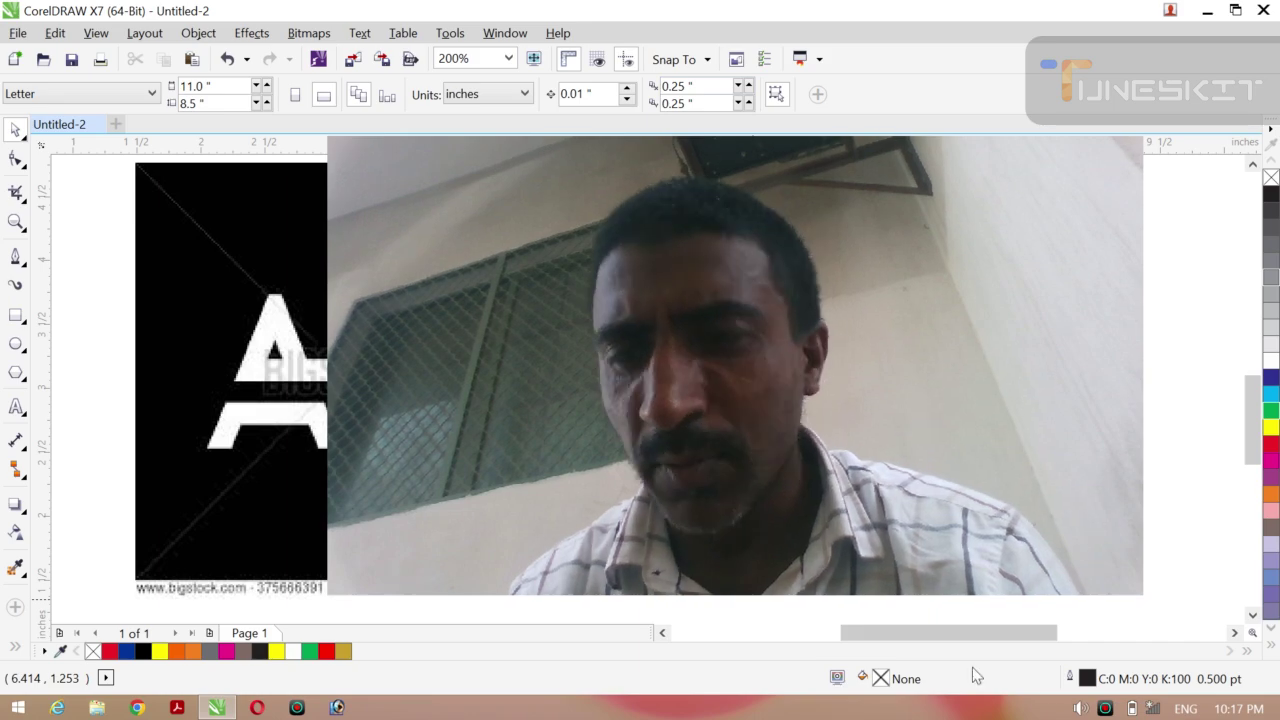
double_click(892, 17)
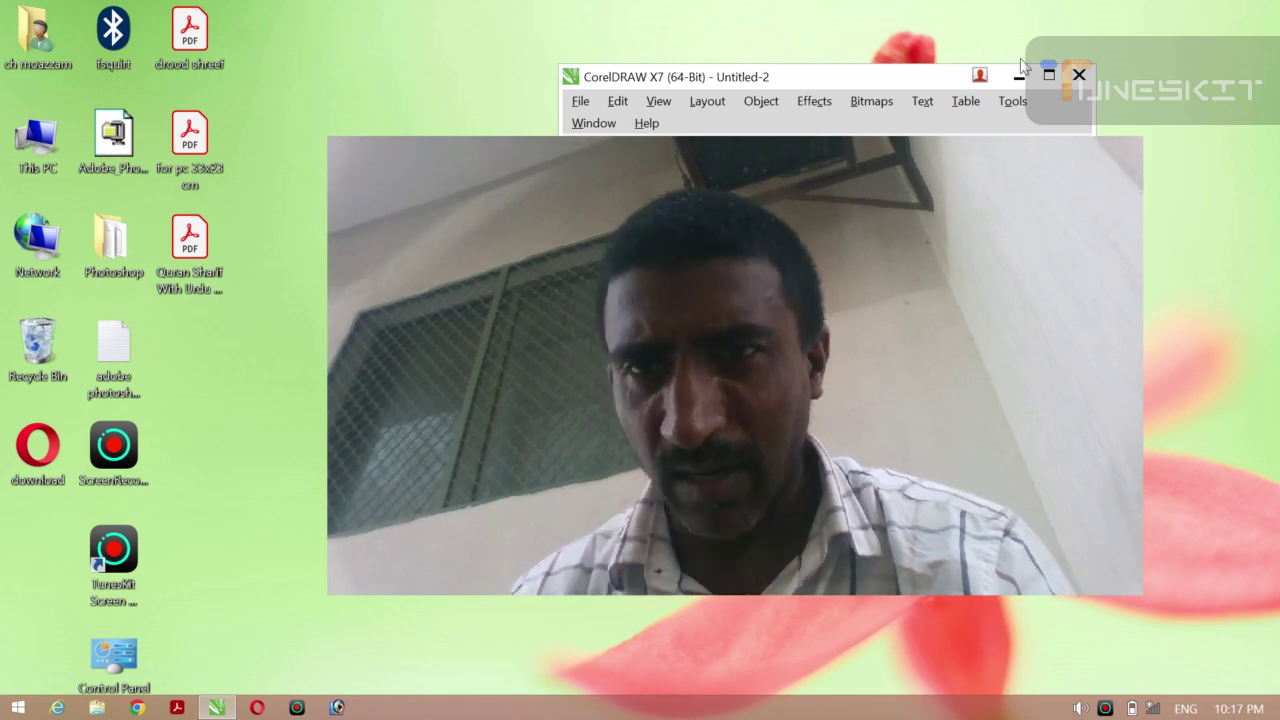
left_click(1048, 74)
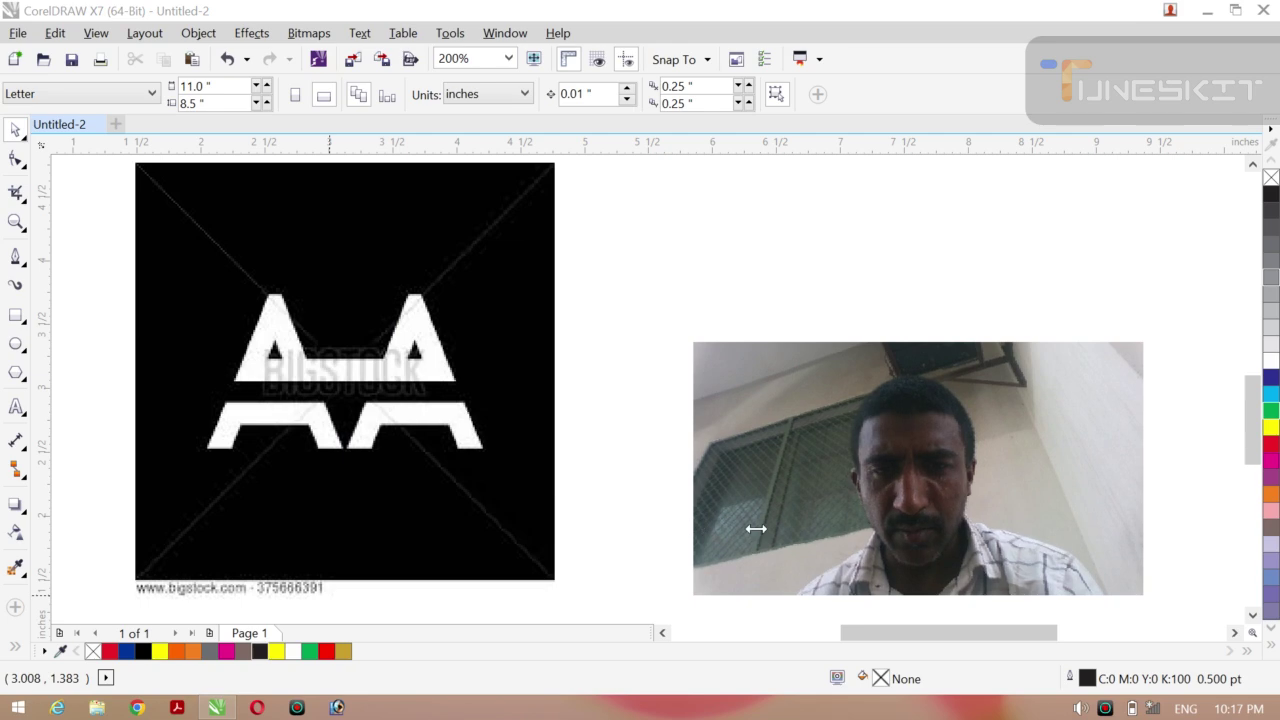
left_click_drag(863, 529, 983, 249)
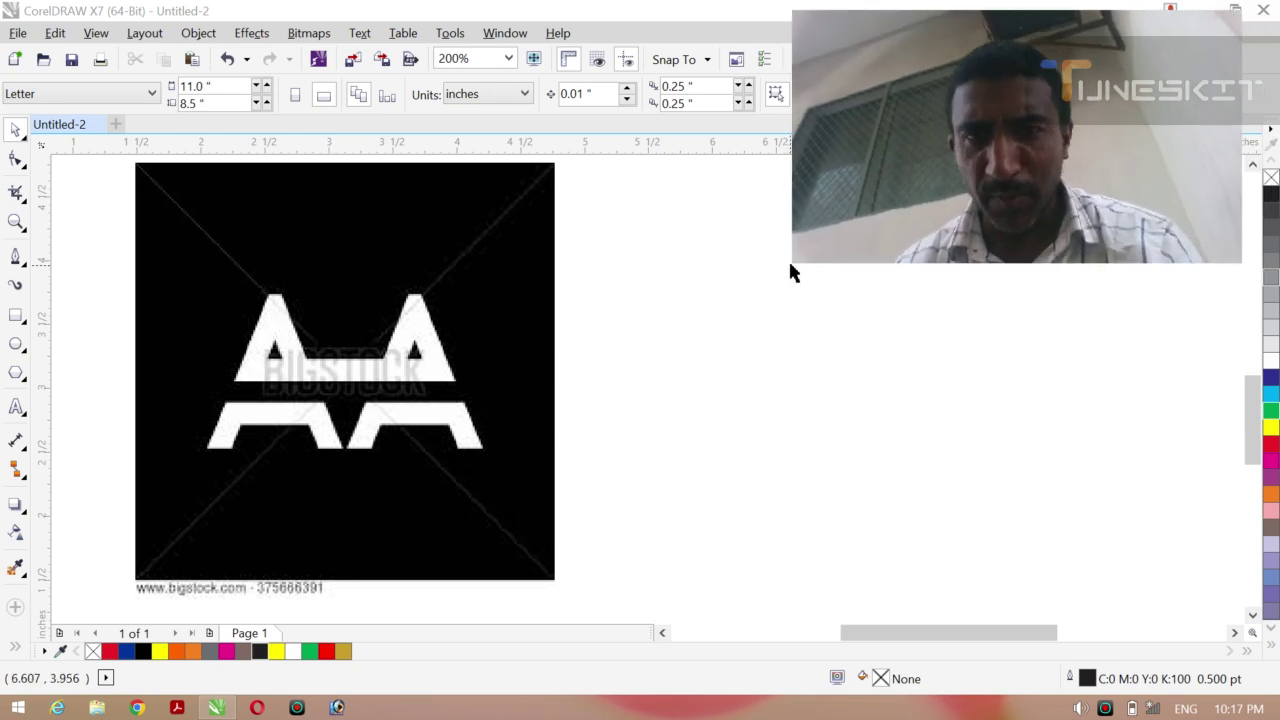
left_click_drag(824, 252, 851, 250)
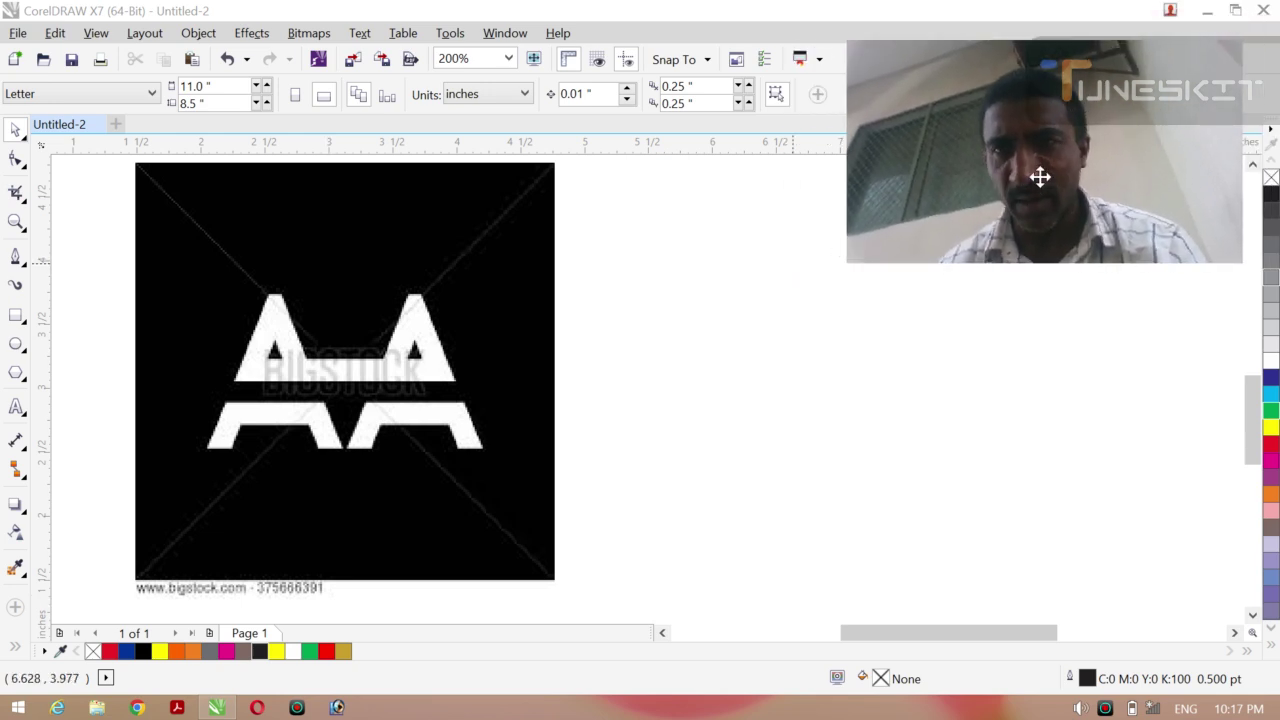
left_click_drag(1040, 177, 1072, 146)
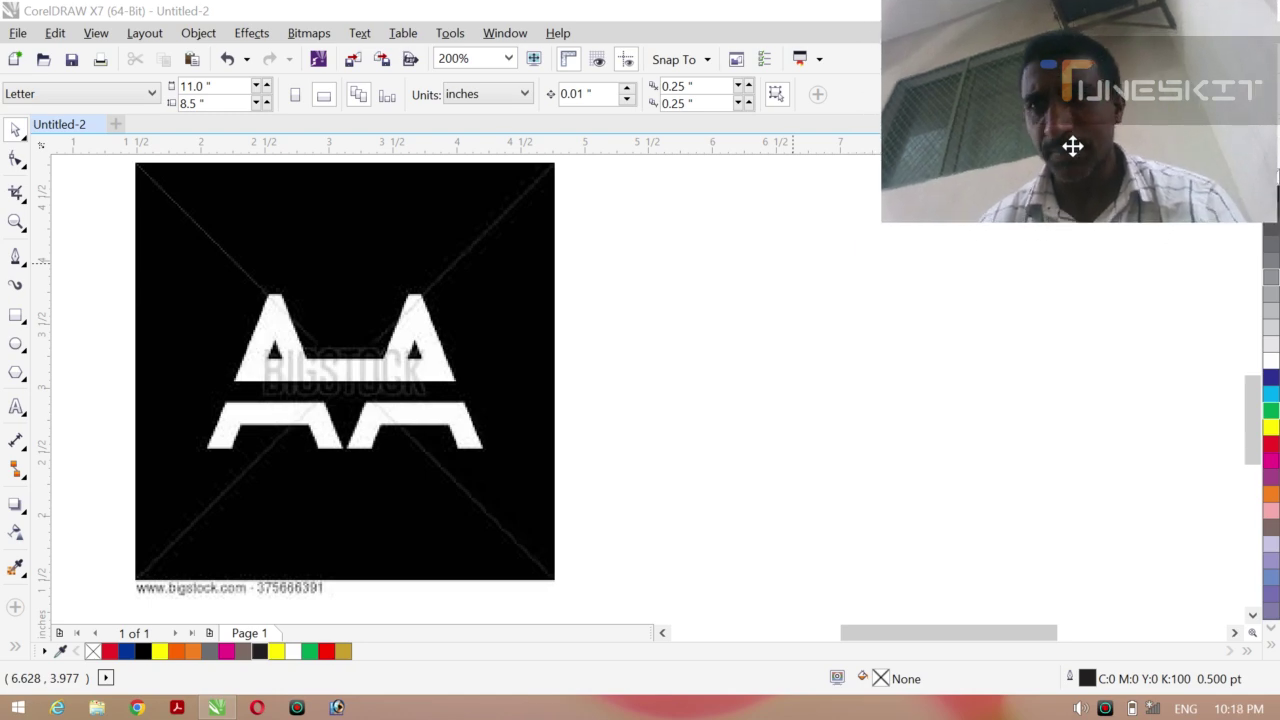
Centre the AA reference bitmap on the page and shift it left to about X 2.6 in, Y 4.3 in
left_click(346, 290)
key("p")
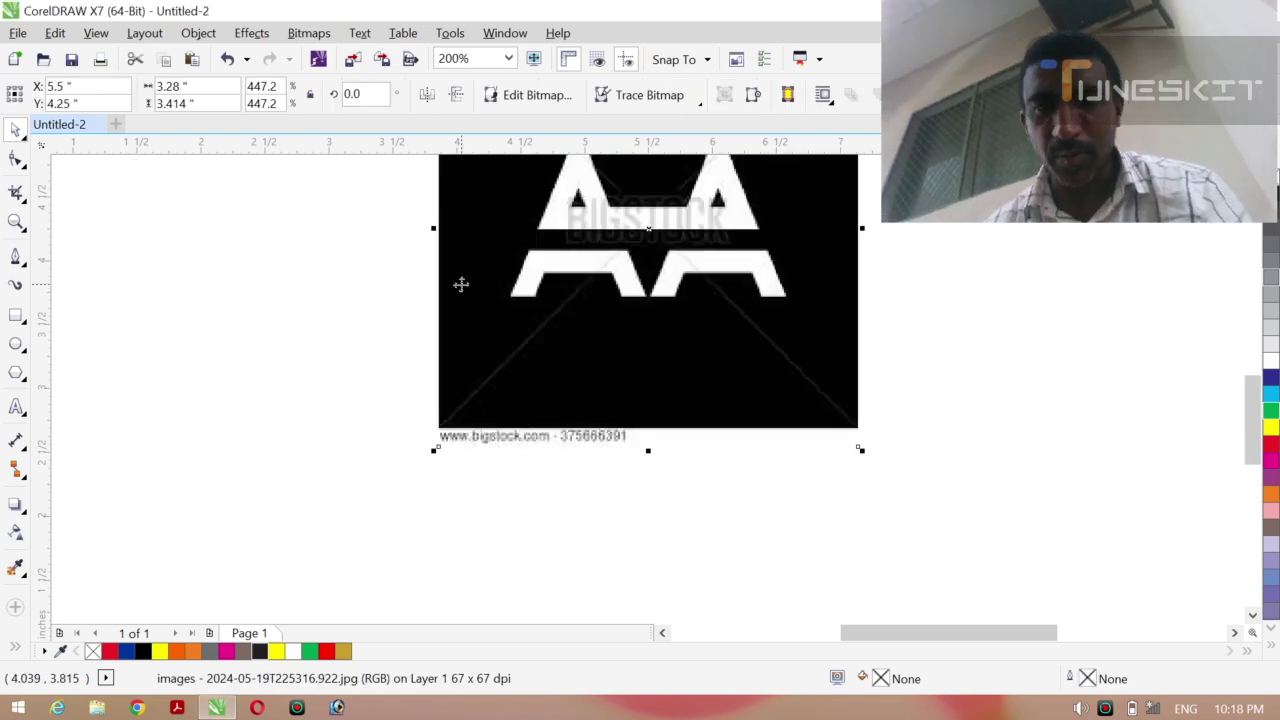
scroll(460, 284, "up", 3)
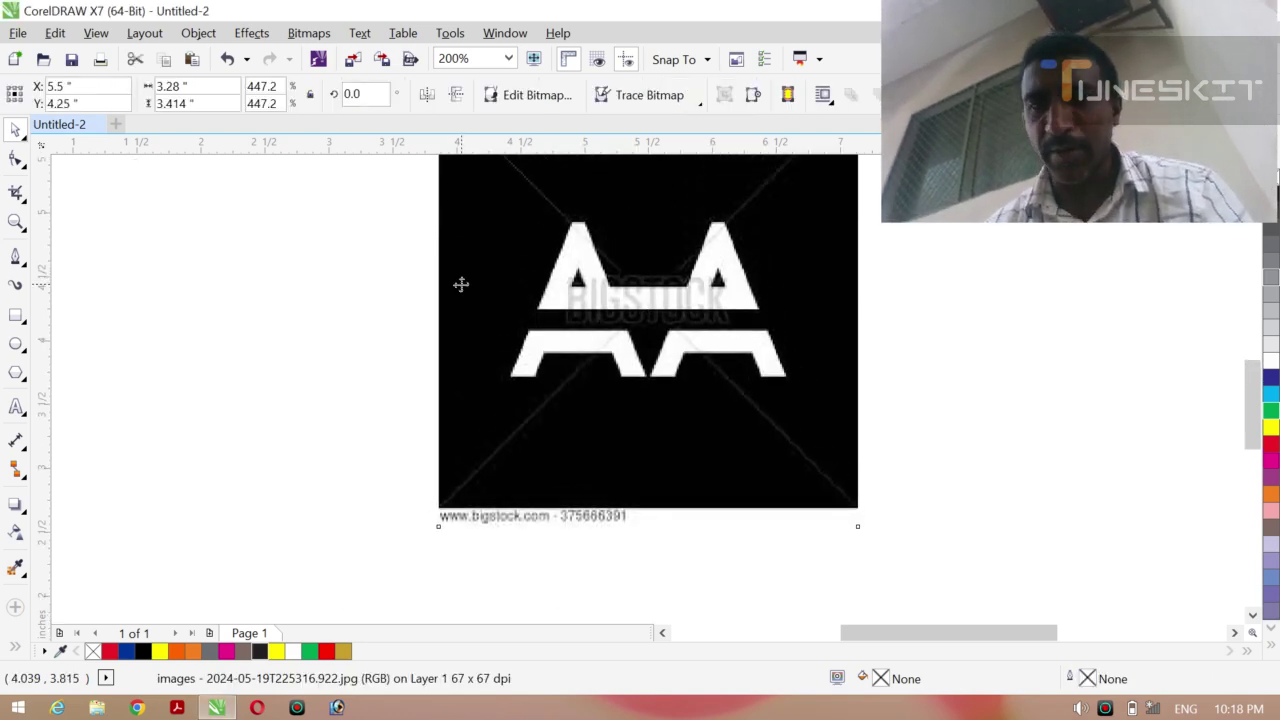
scroll(460, 284, "up", 2)
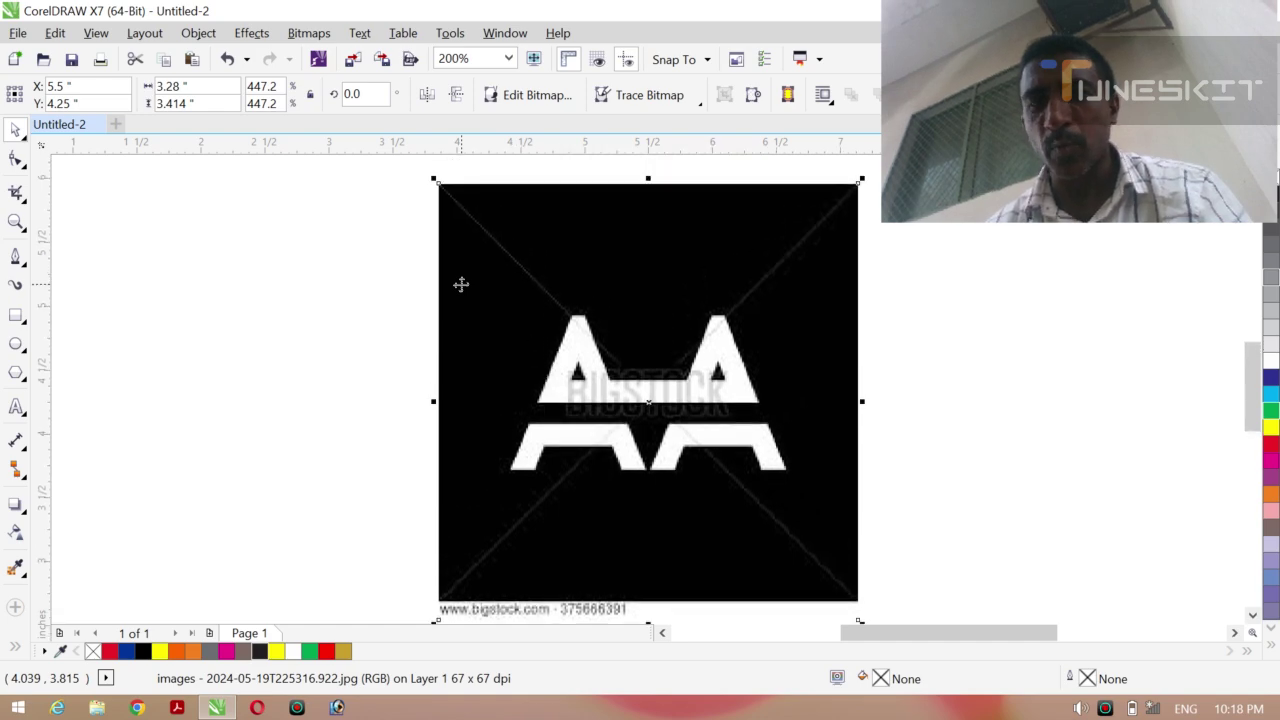
left_click(978, 368)
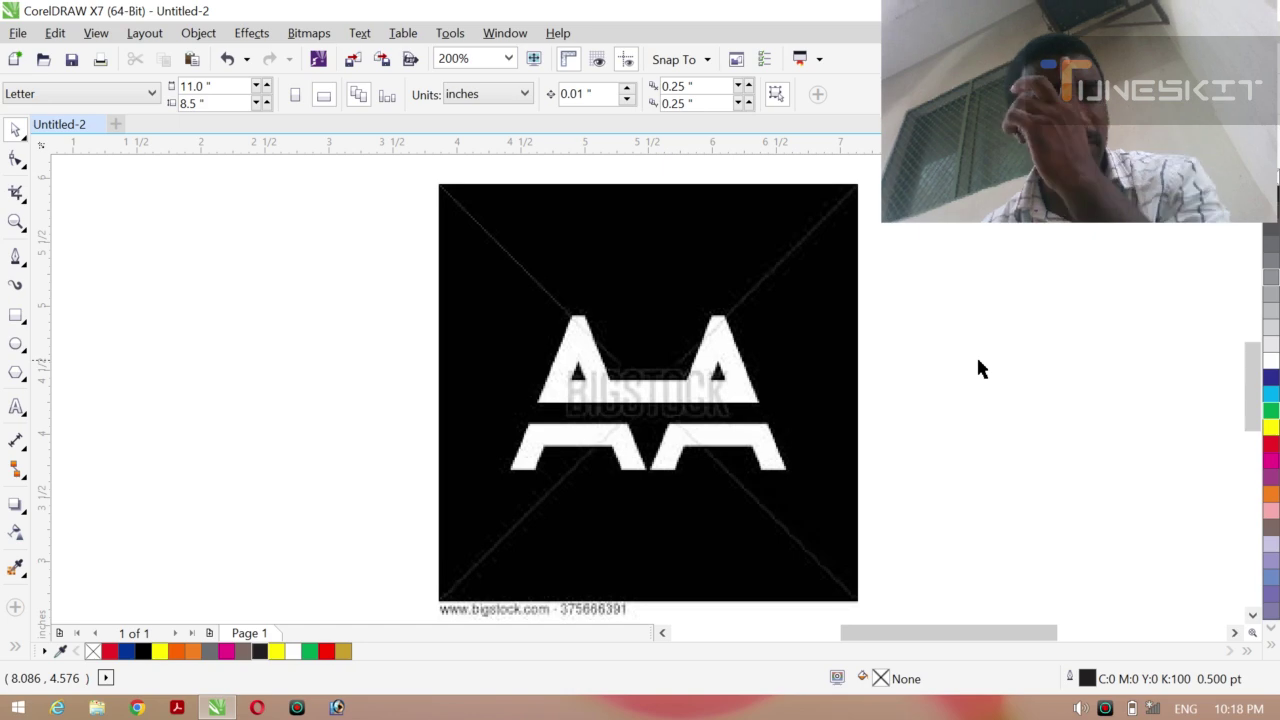
left_click_drag(673, 418, 271, 404)
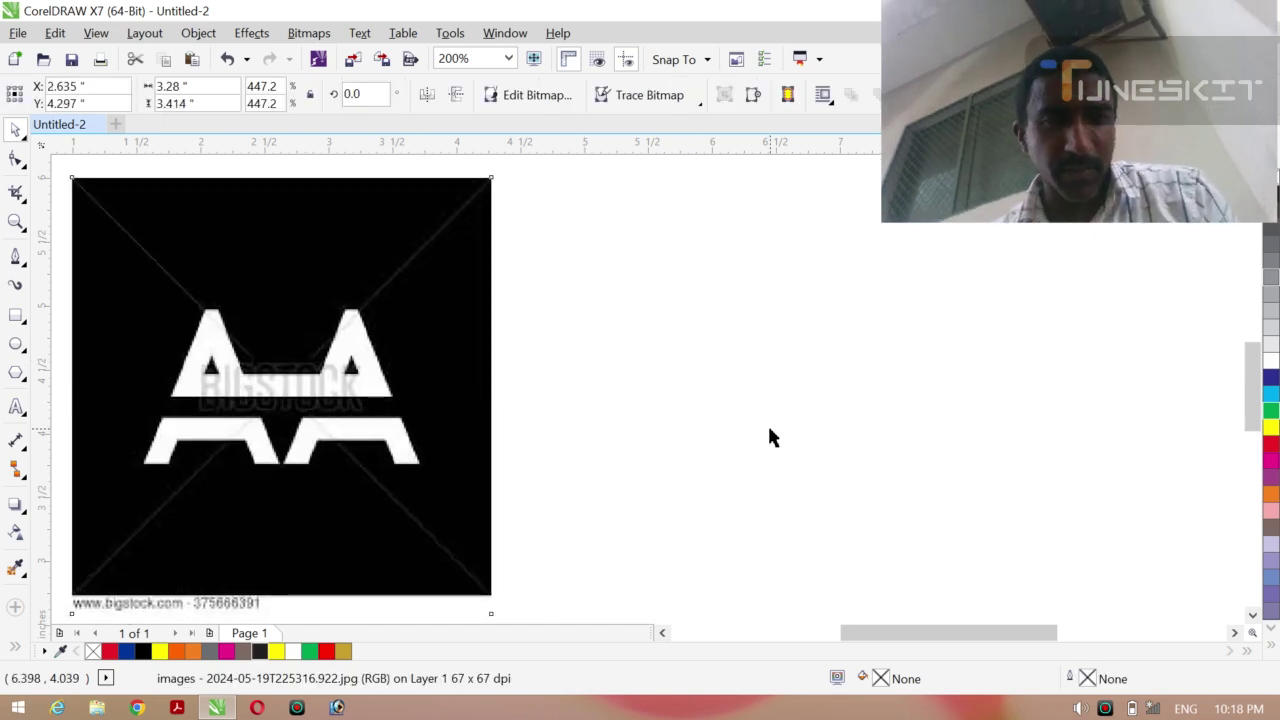
left_click(770, 436)
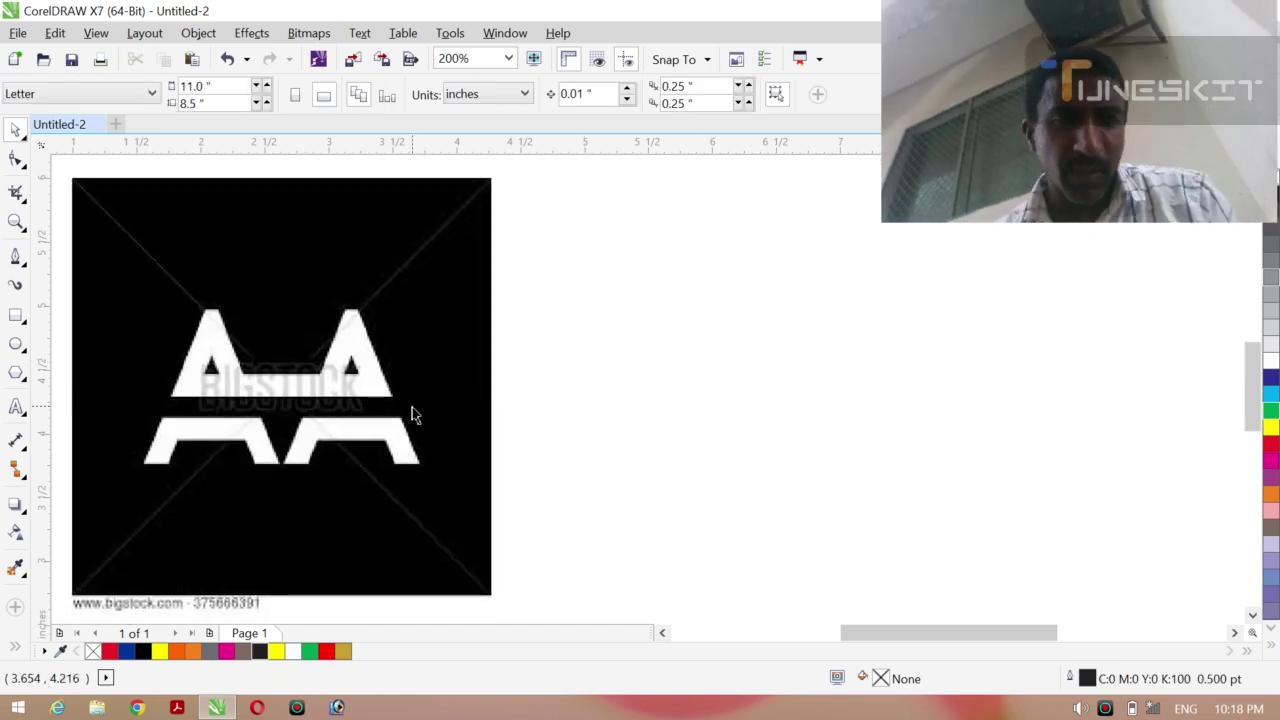
Add the artistic text "AA" in Arial on the empty area to the right of the reference image
left_click(16, 408)
left_click(571, 423)
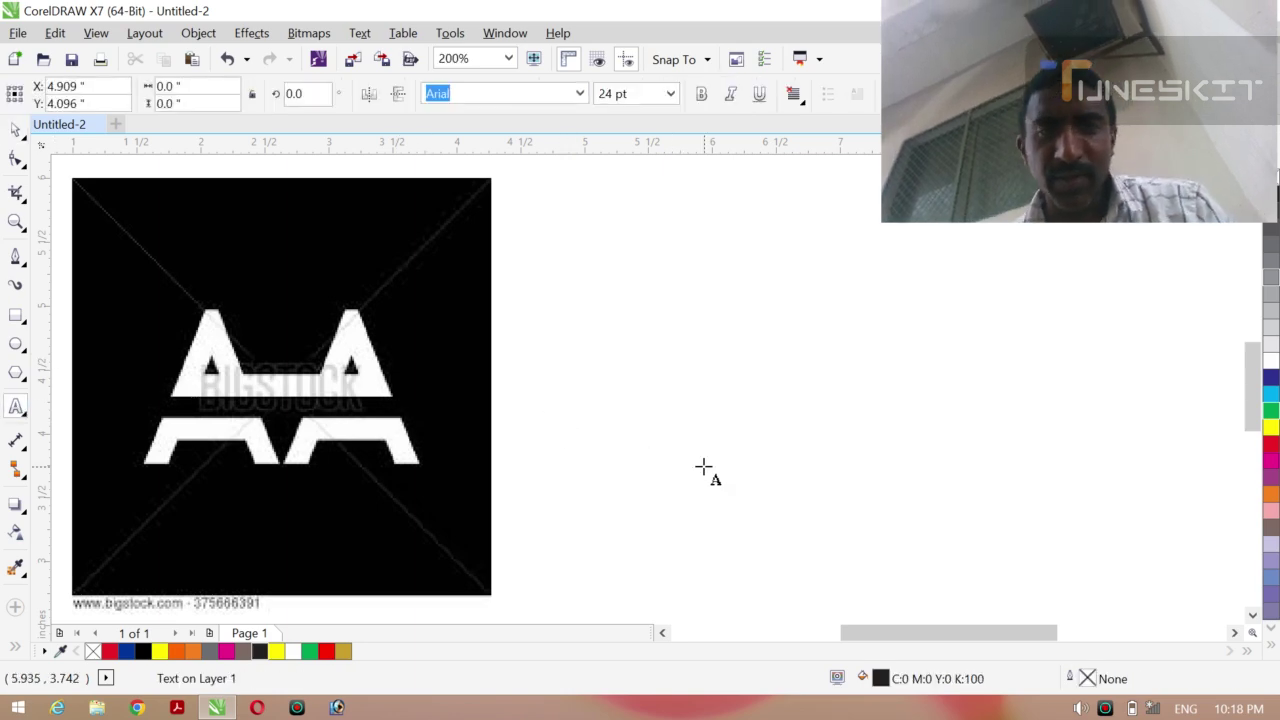
type("AA")
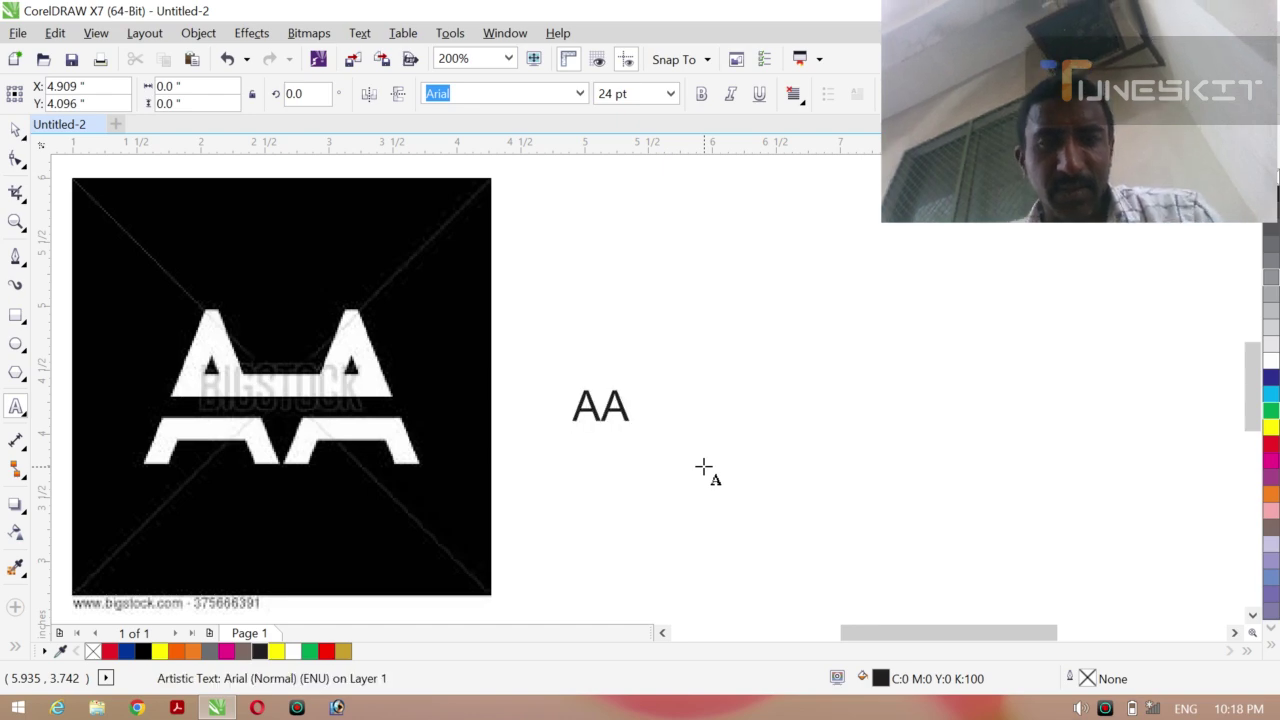
left_click(24, 138)
left_click(62, 126)
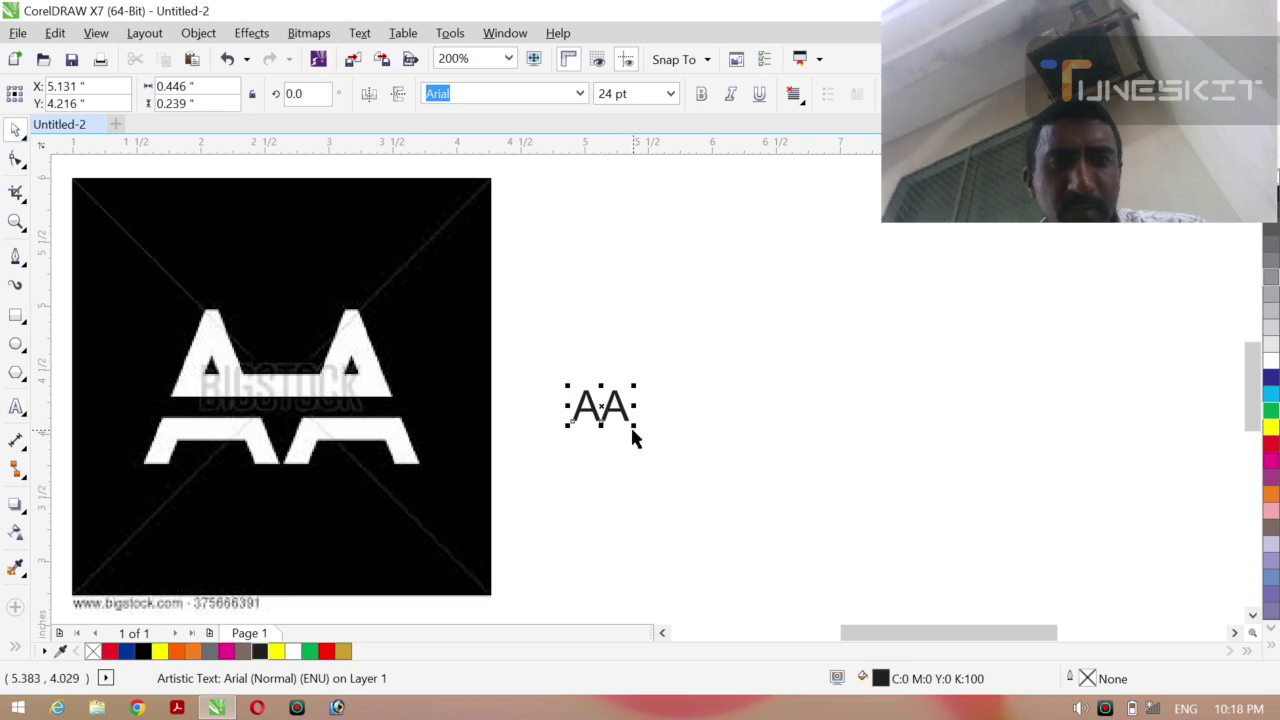
Enlarge the AA text to about 2.18 × 1.17 in and place it just right of the reference image
left_click_drag(637, 429, 742, 490)
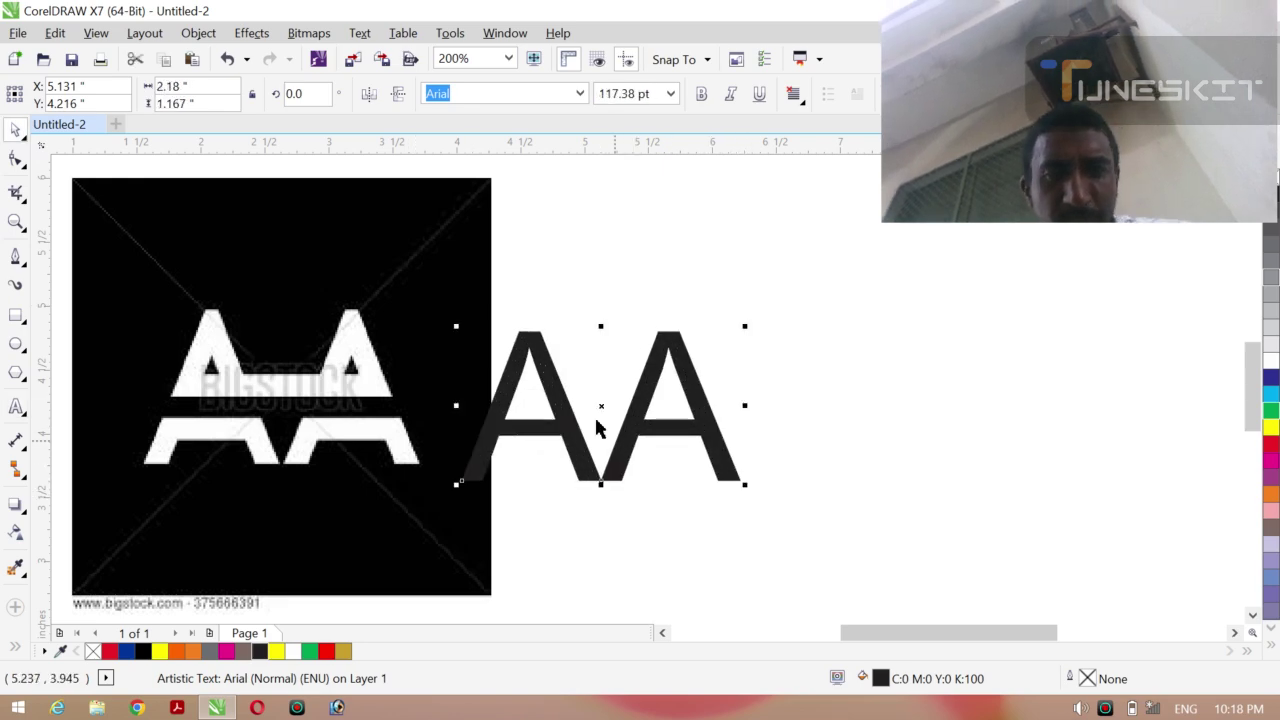
left_click_drag(598, 408, 703, 414)
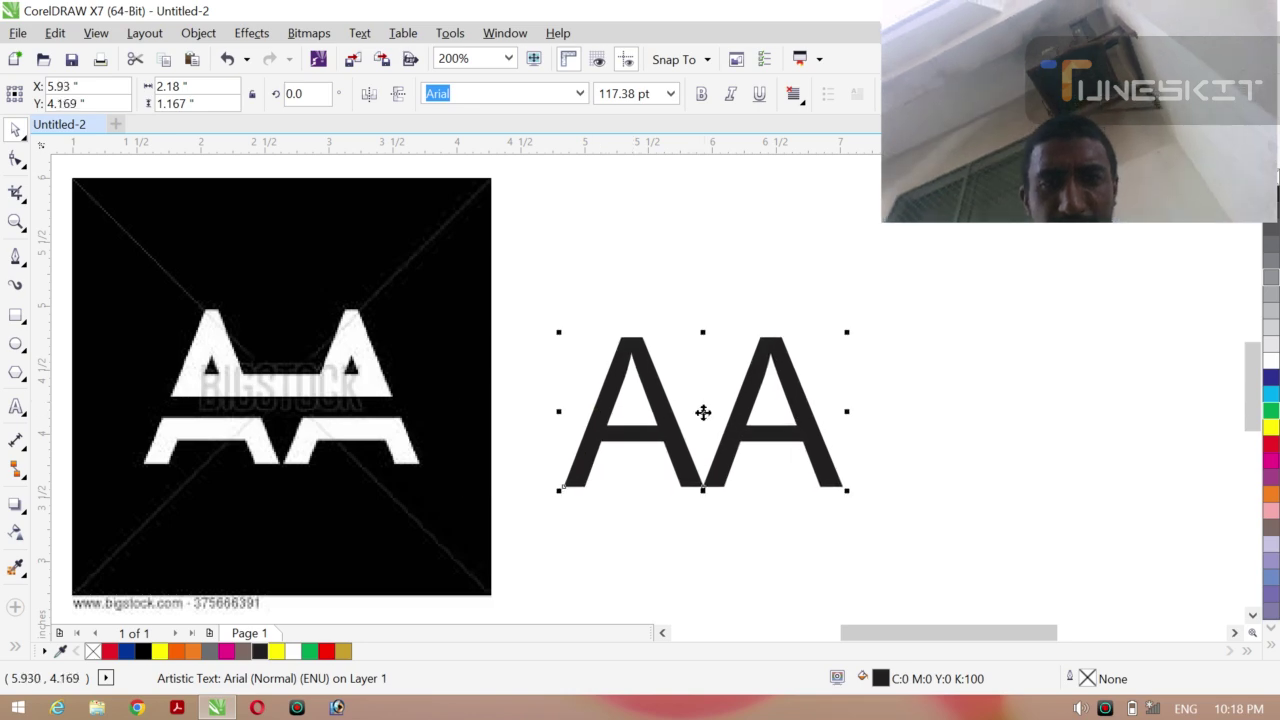
left_click(930, 414)
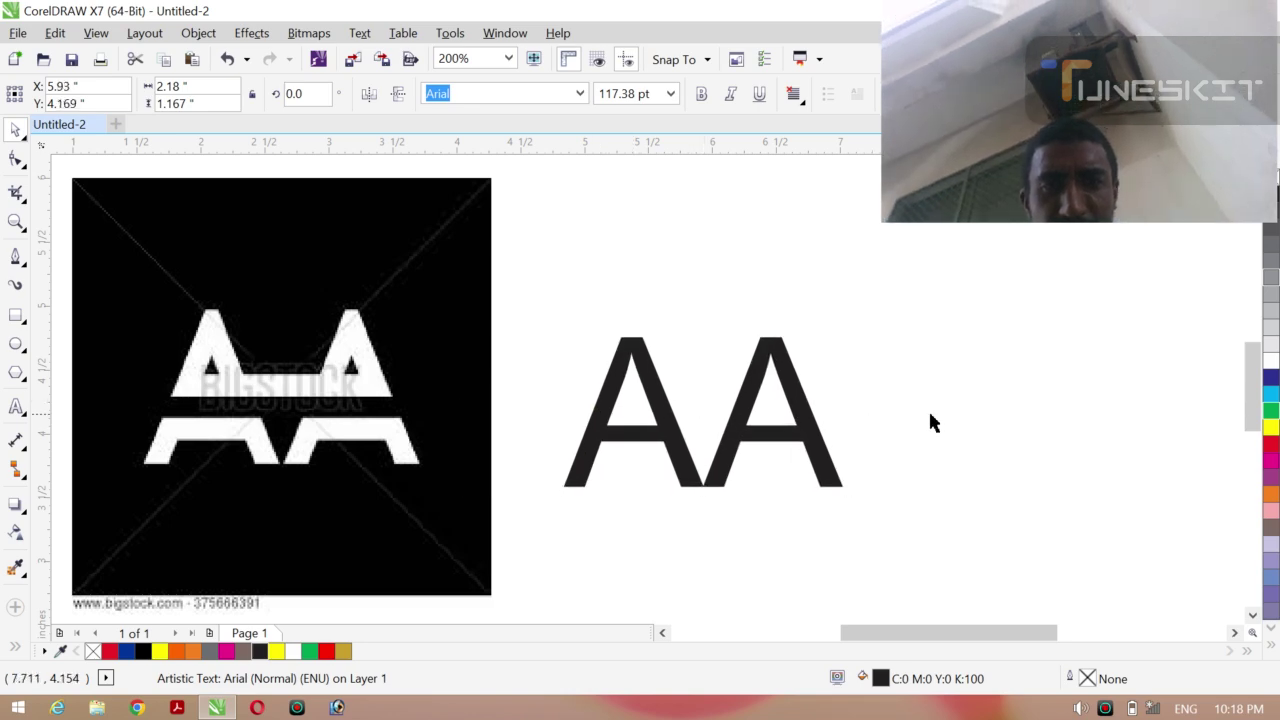
left_click_drag(771, 434, 756, 410)
left_click(773, 414)
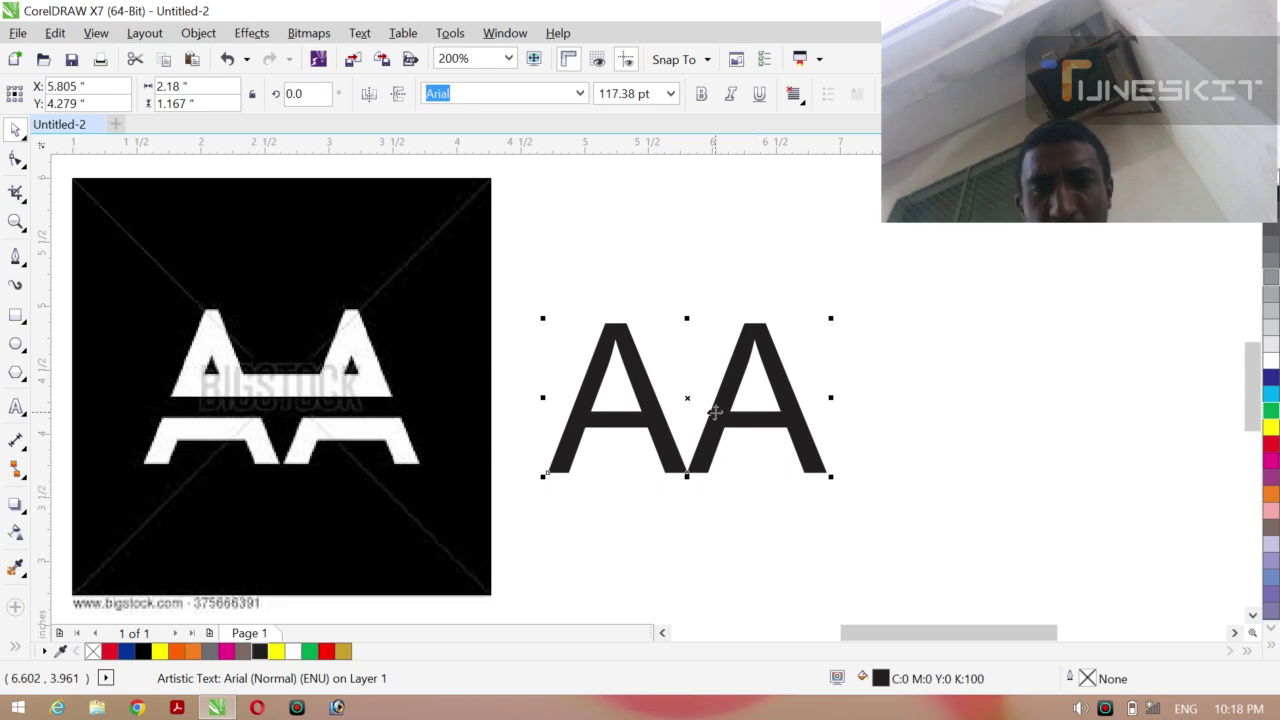
Break the AA artistic text apart into two separate letters
left_click(198, 33)
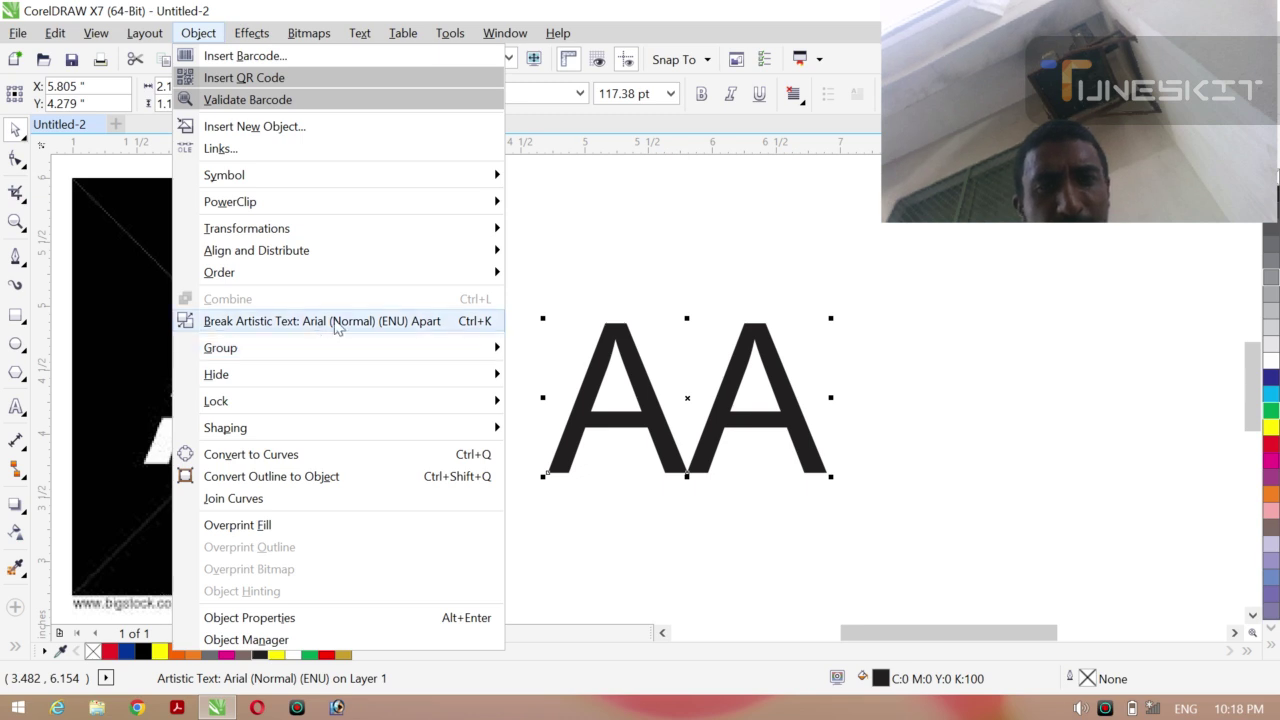
left_click(395, 326)
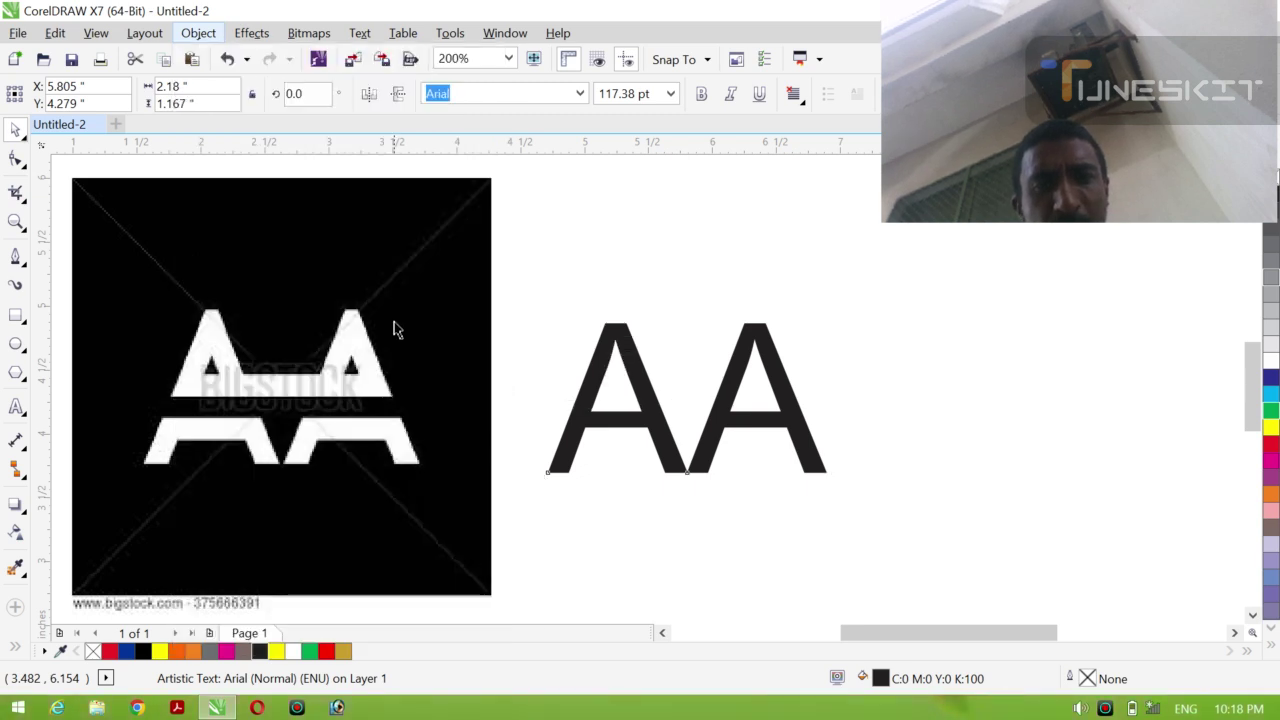
left_click(620, 402)
left_click(826, 447)
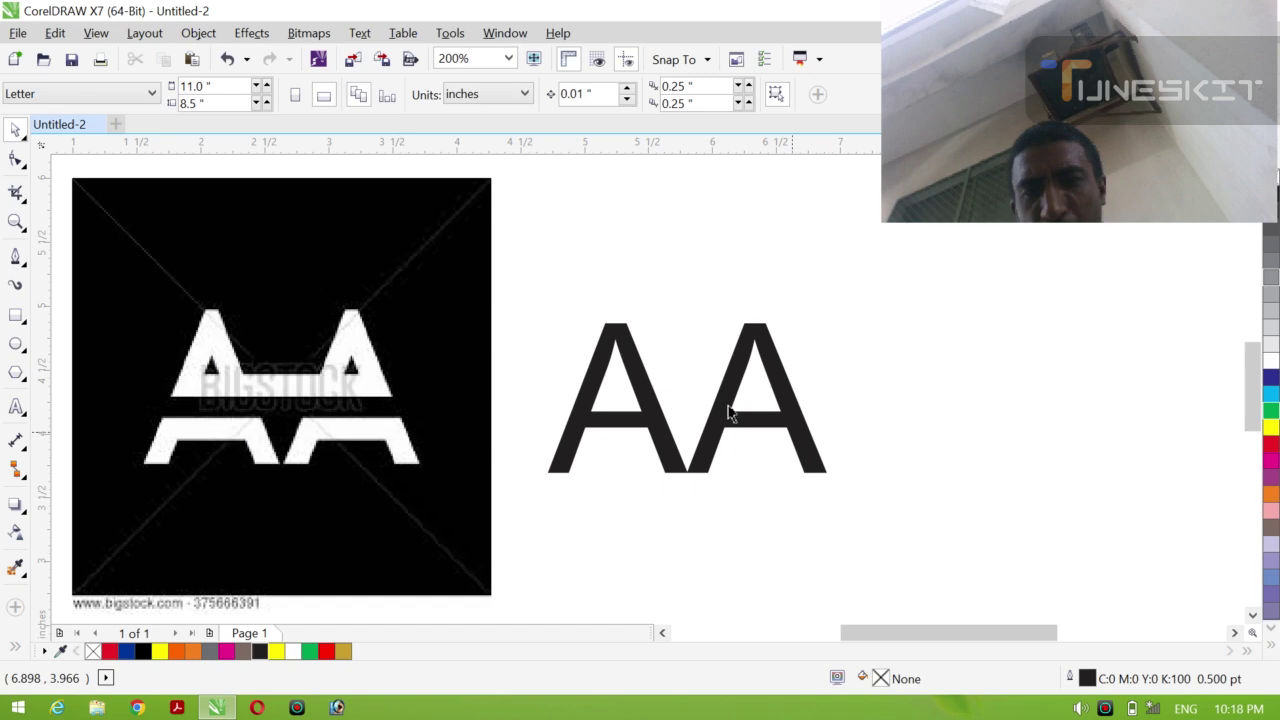
Nudge the second A 0.04 in to the right, leaving a small gap between the letters
left_click(801, 445)
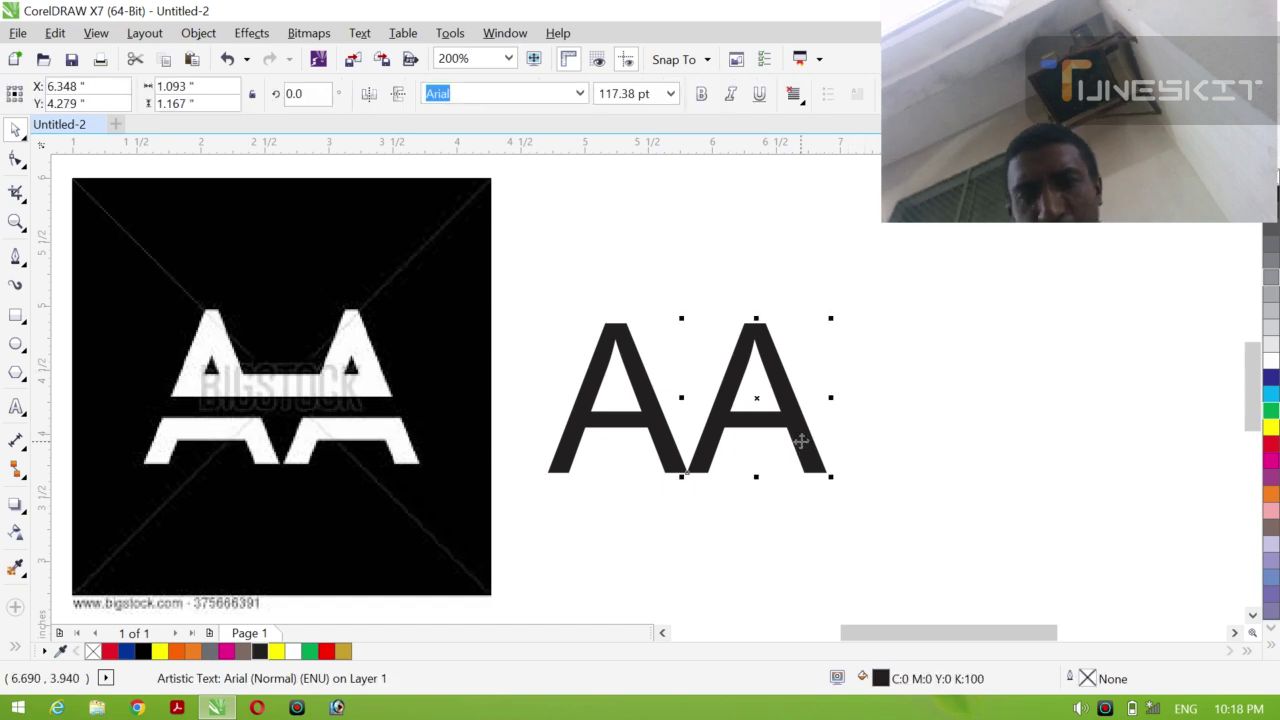
key("Right")
key("Right")
key("Right")
key("Right")
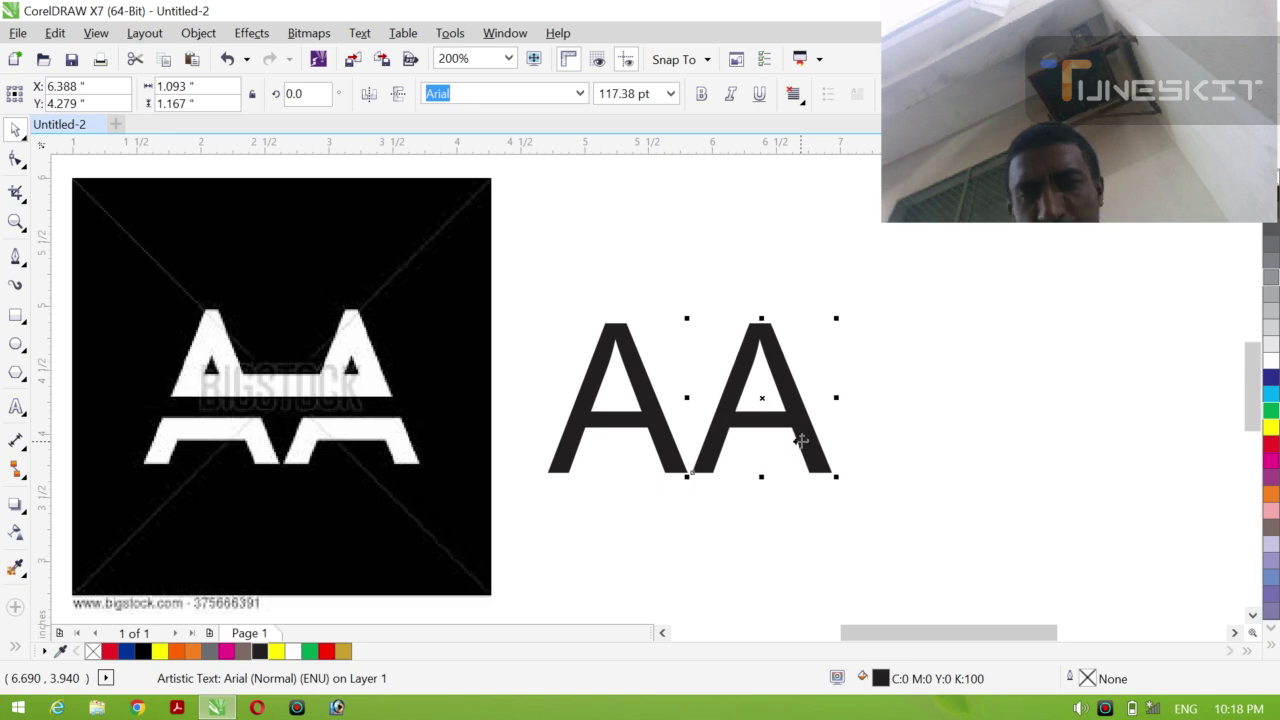
left_click(1023, 481)
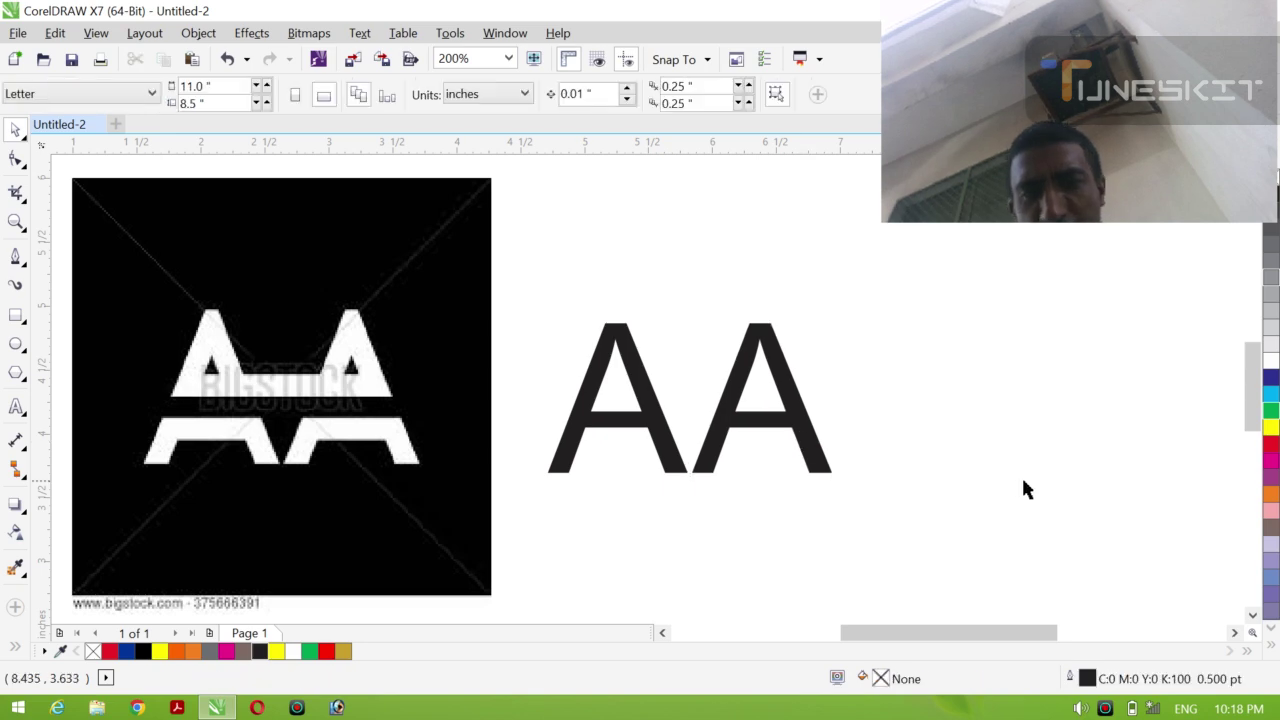
Make both A letters bold and shift the second A slightly right to keep a narrow gap between them
left_click(661, 455)
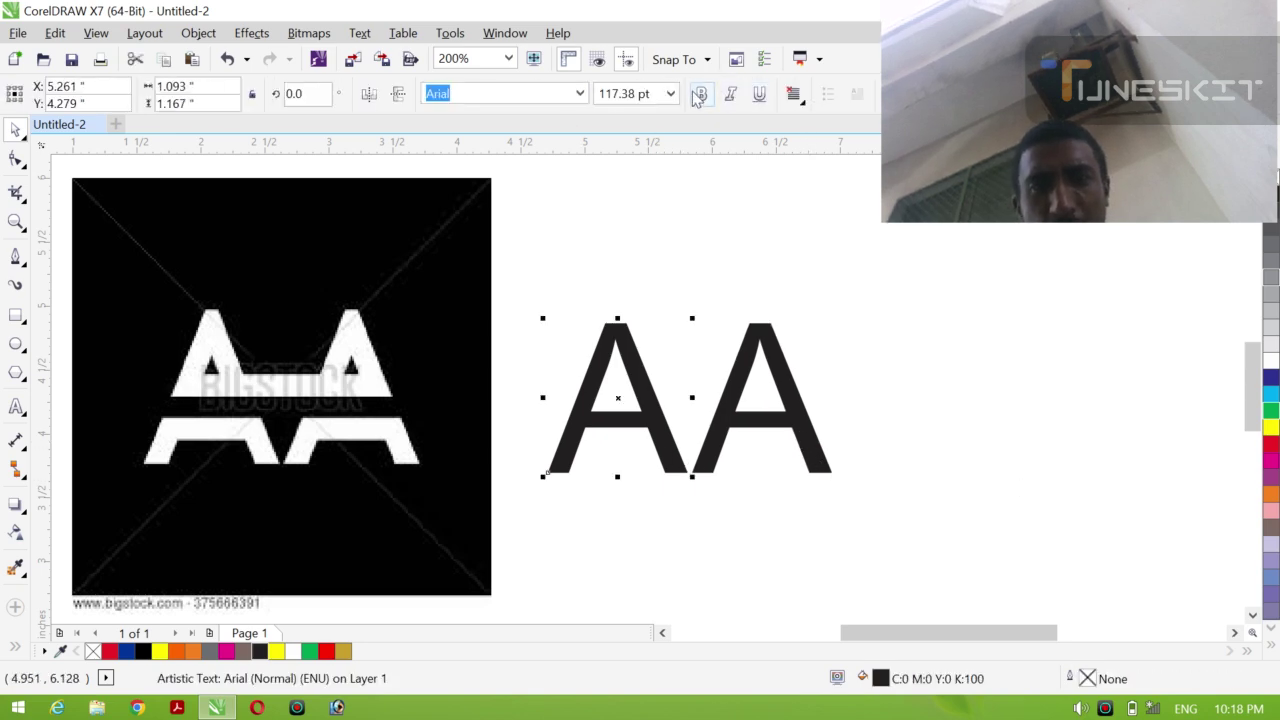
left_click(699, 94)
left_click(718, 425)
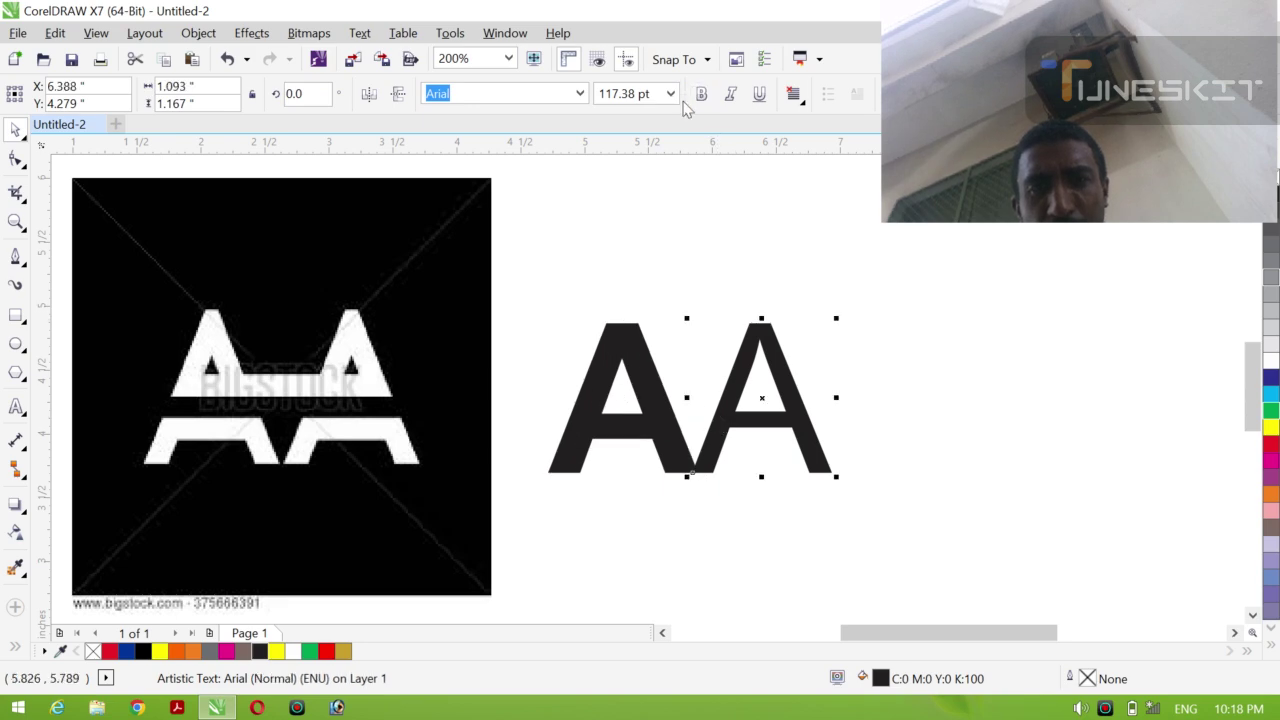
left_click(699, 94)
left_click_drag(780, 472, 778, 466)
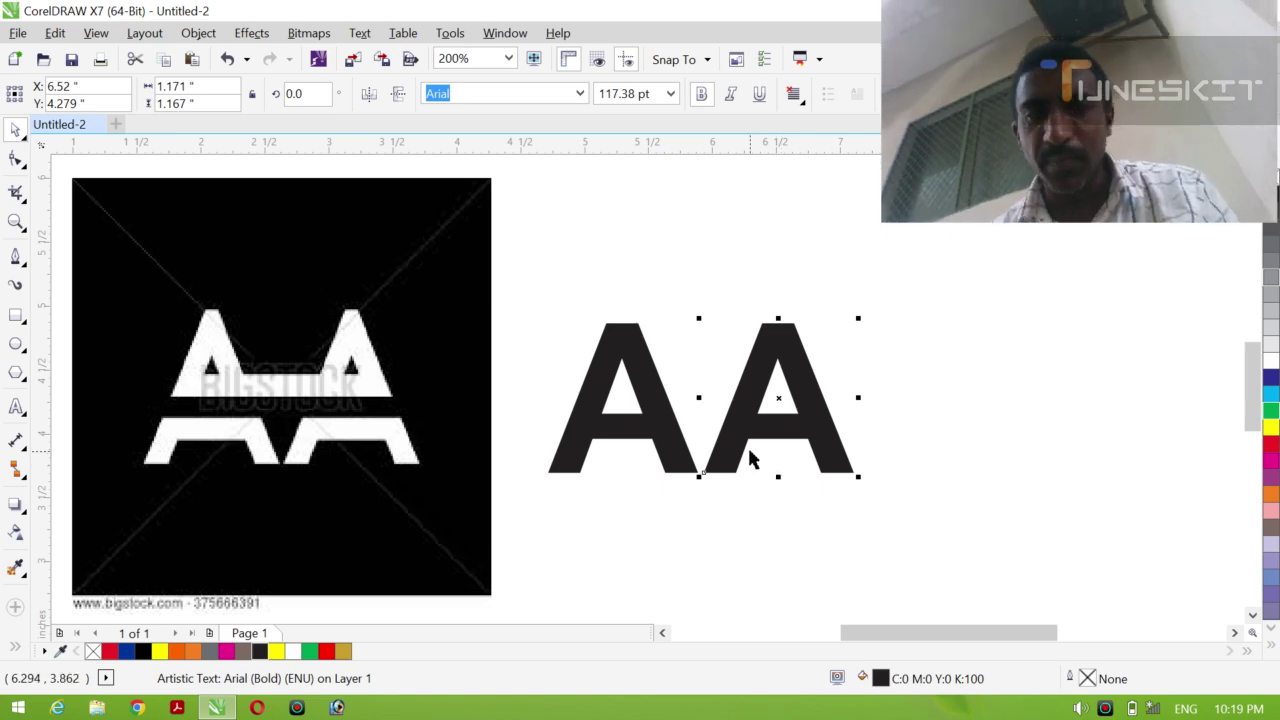
Enlarge both letters together to about 3.86 × 1.89 in and reposition them clear of the reference image's right edge
left_click(660, 420, "shift")
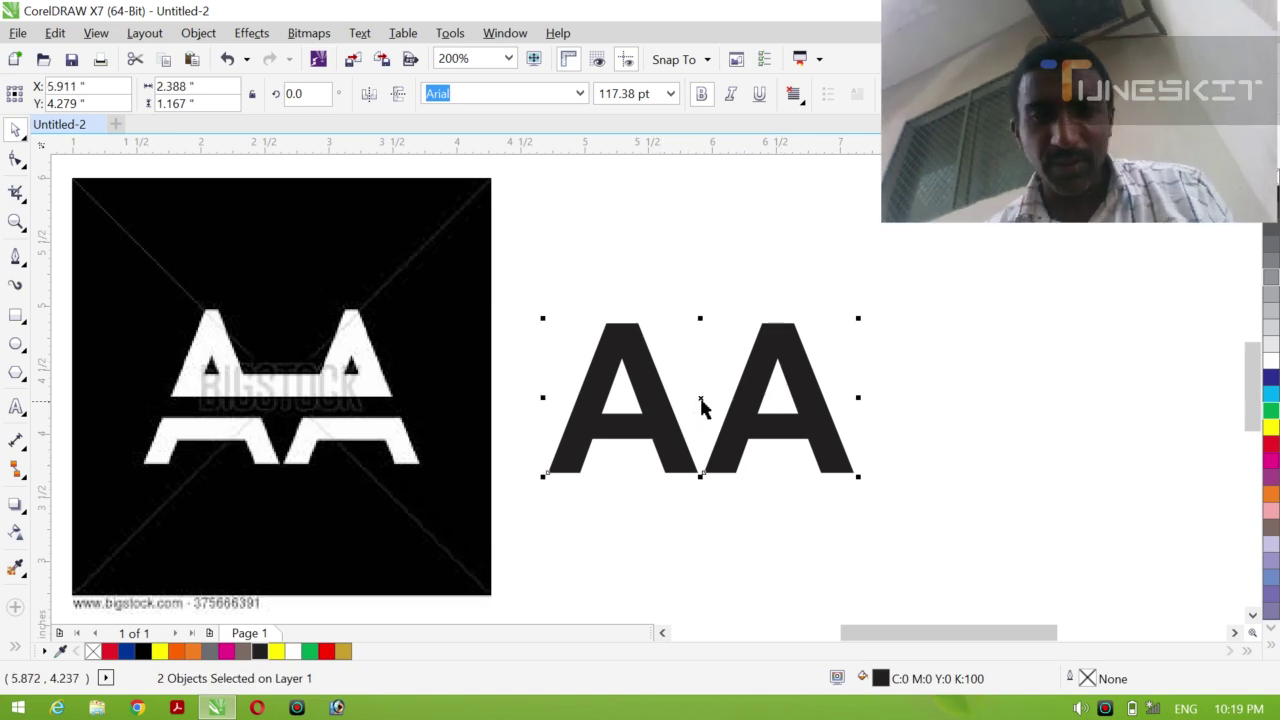
left_click_drag(701, 399, 741, 403)
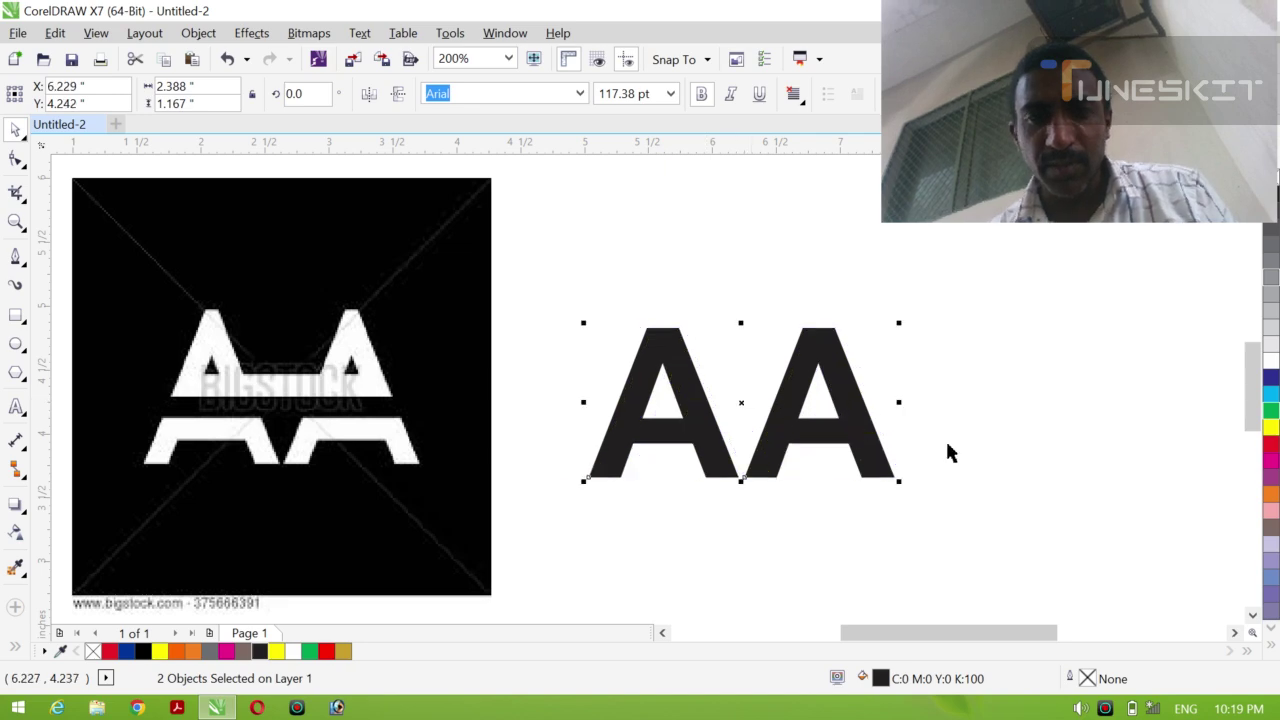
left_click(968, 453)
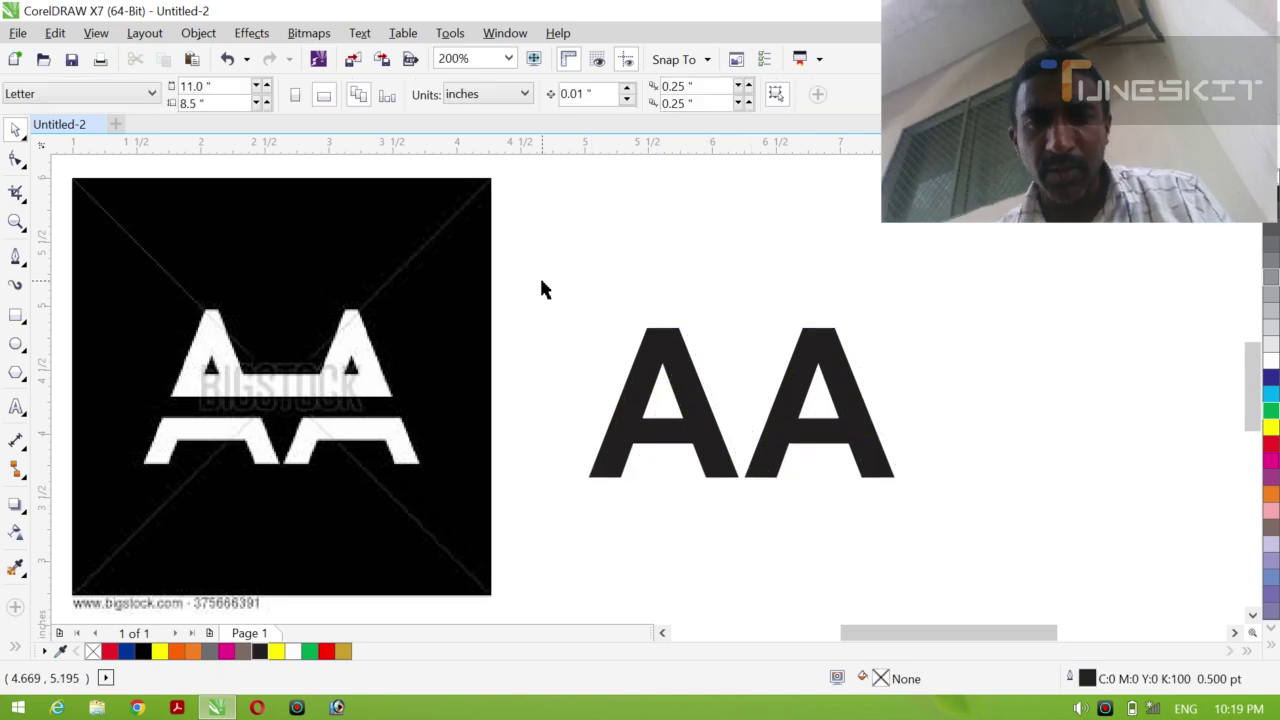
left_click_drag(541, 283, 905, 557)
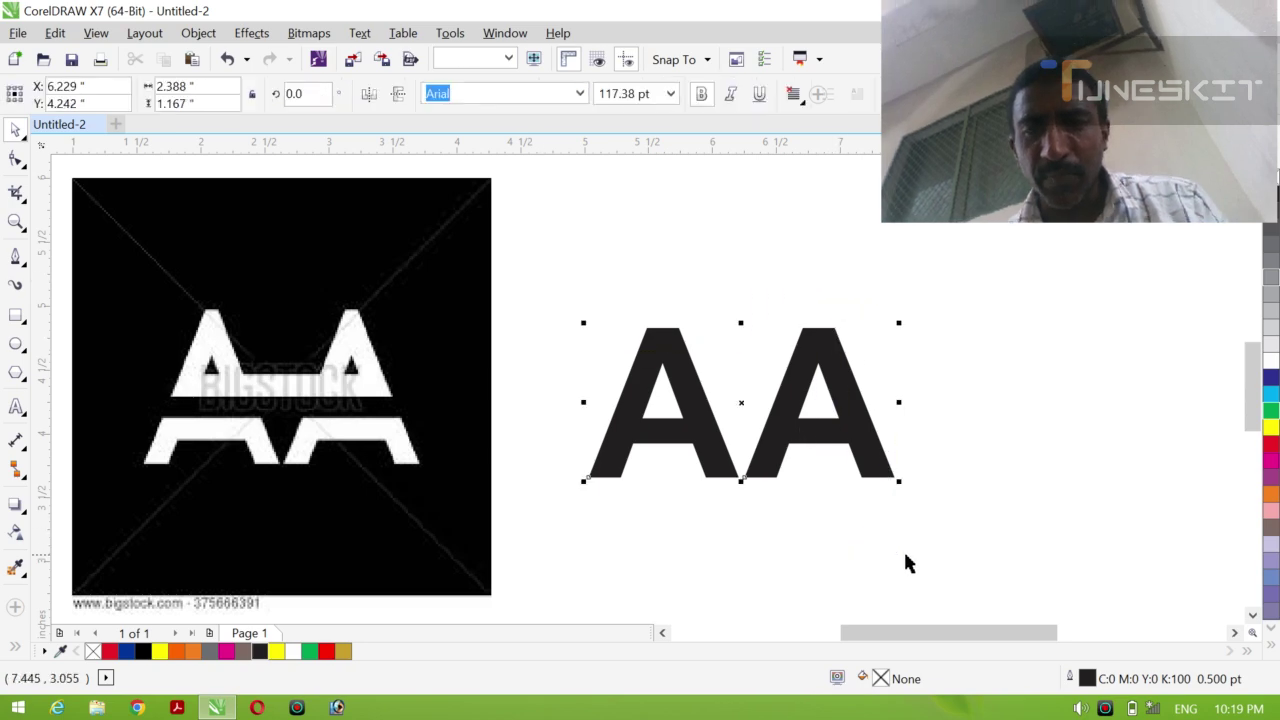
left_click_drag(900, 483, 993, 530)
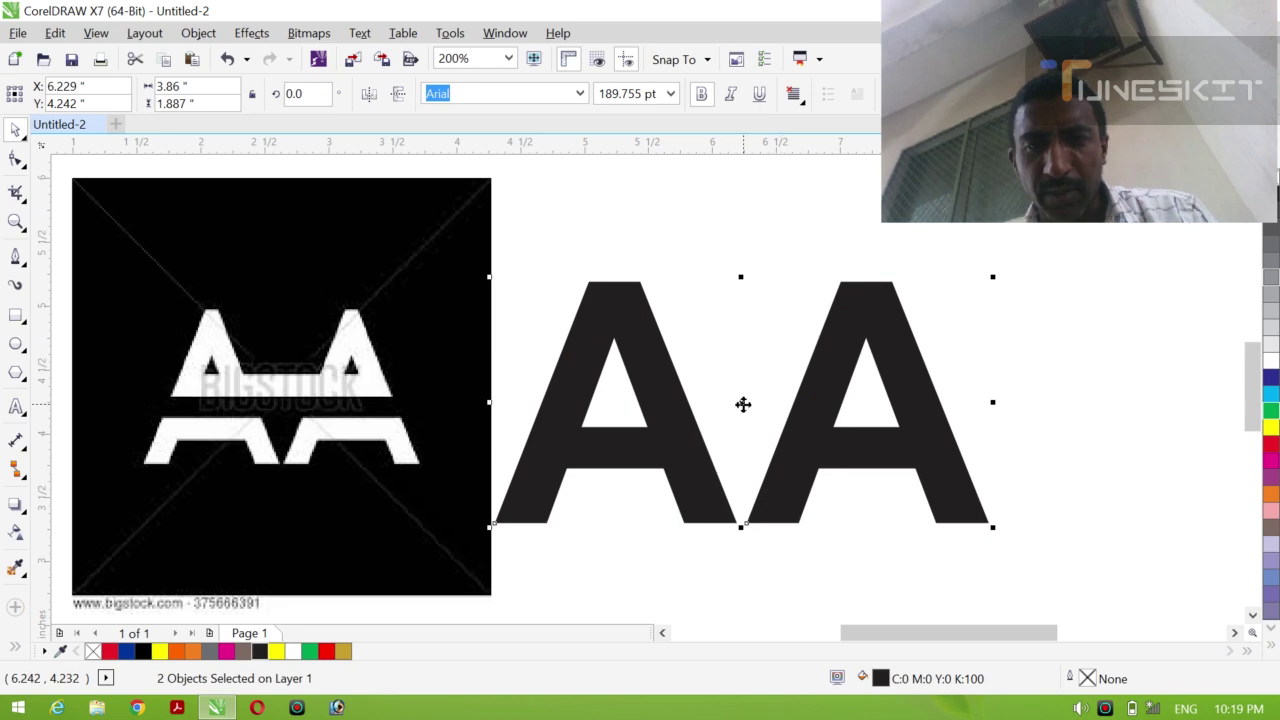
left_click_drag(743, 404, 772, 398)
left_click(1133, 447)
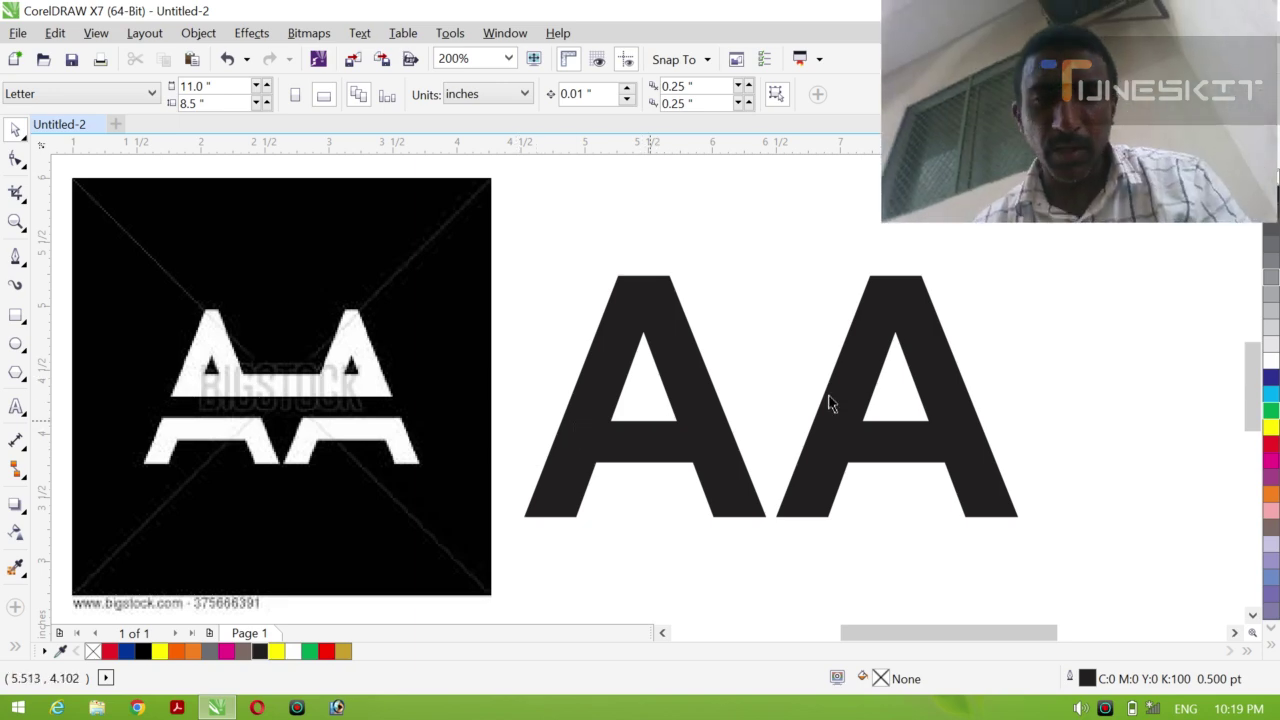
Draw a horizontal rectangle about 3.69 × 0.48 in across the crossbars of both A letters
left_click(15, 316)
left_click_drag(539, 401, 1012, 462)
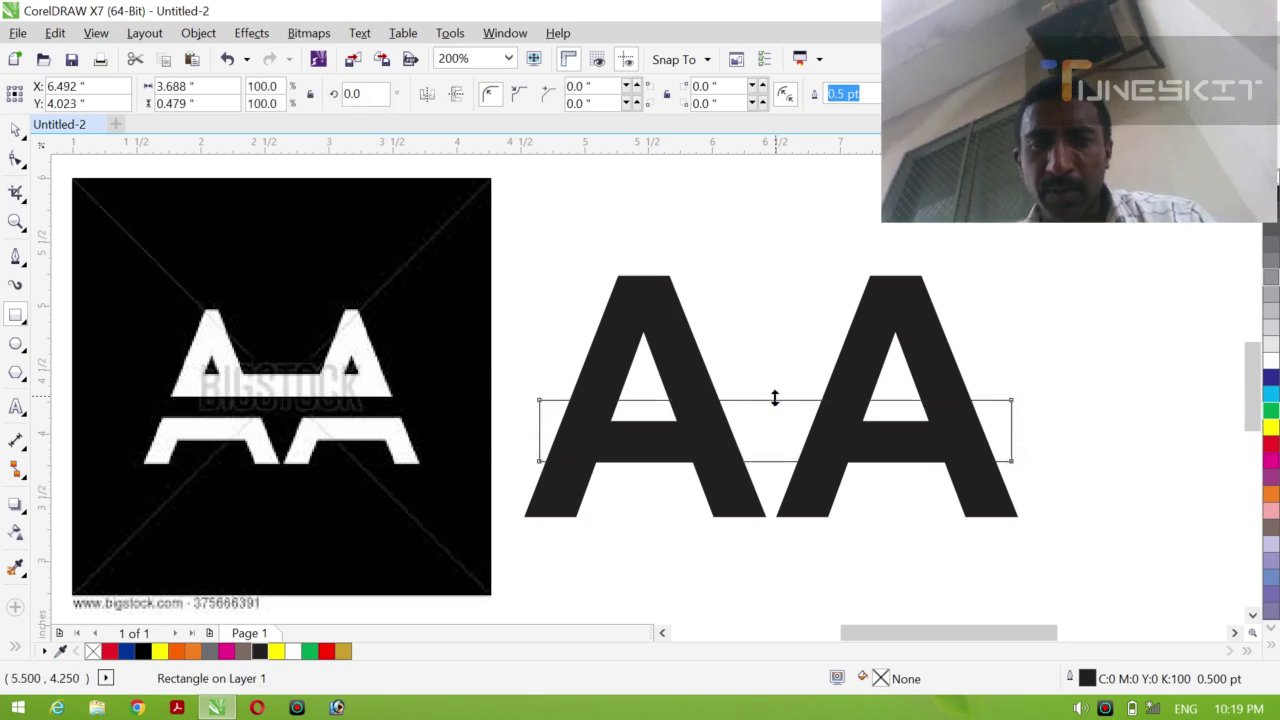
Lower the rectangle's upper edge to a height of about 0.32 in and give it a red fill with no outline
left_click_drag(775, 397, 777, 416)
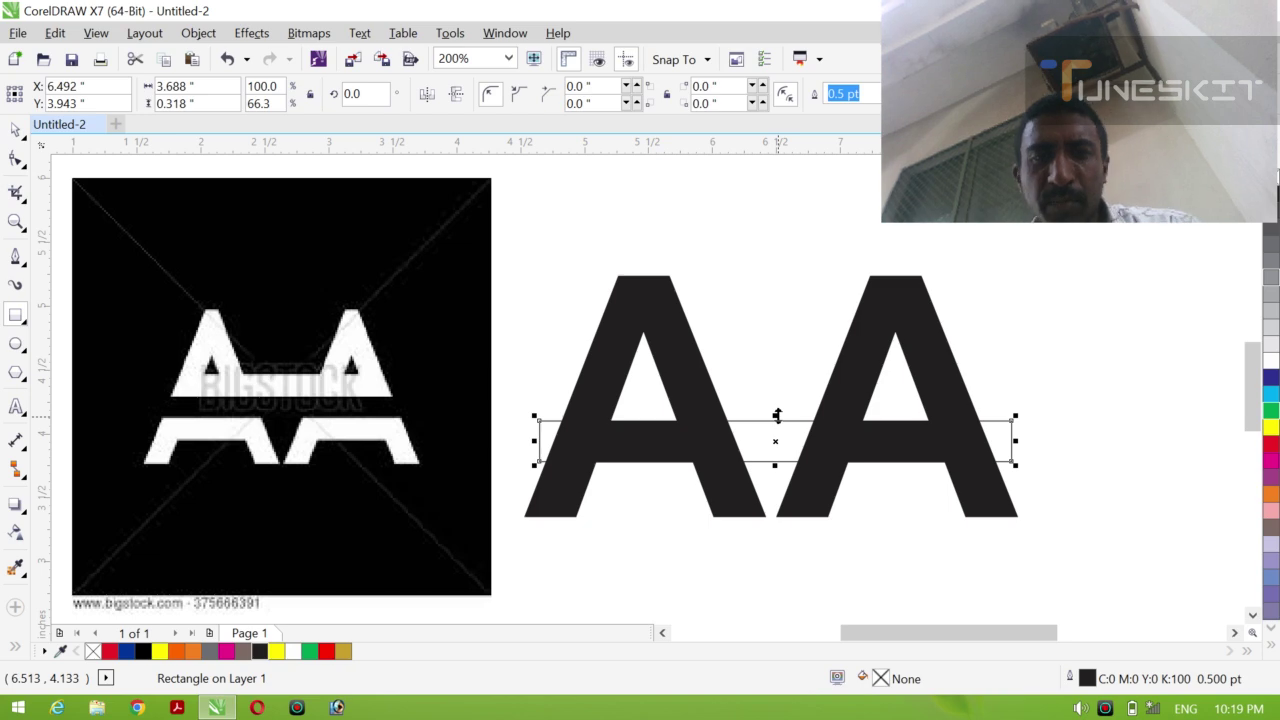
left_click(1270, 452)
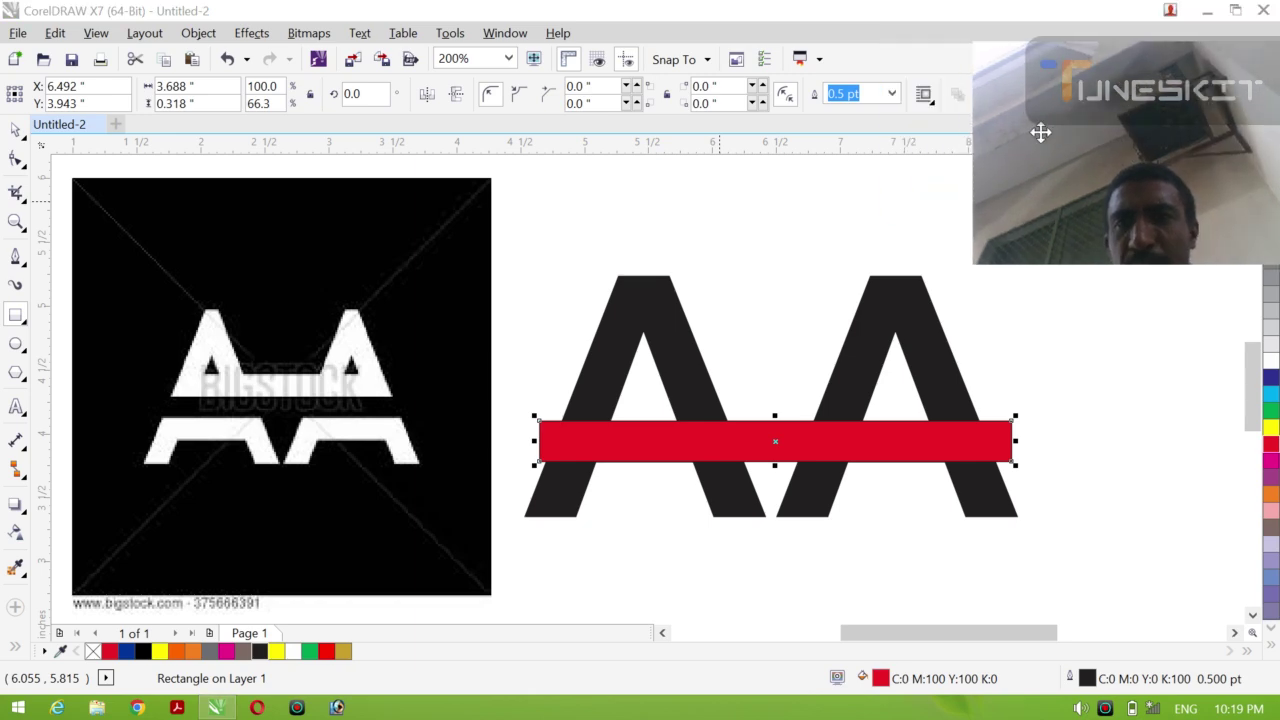
left_click(892, 94)
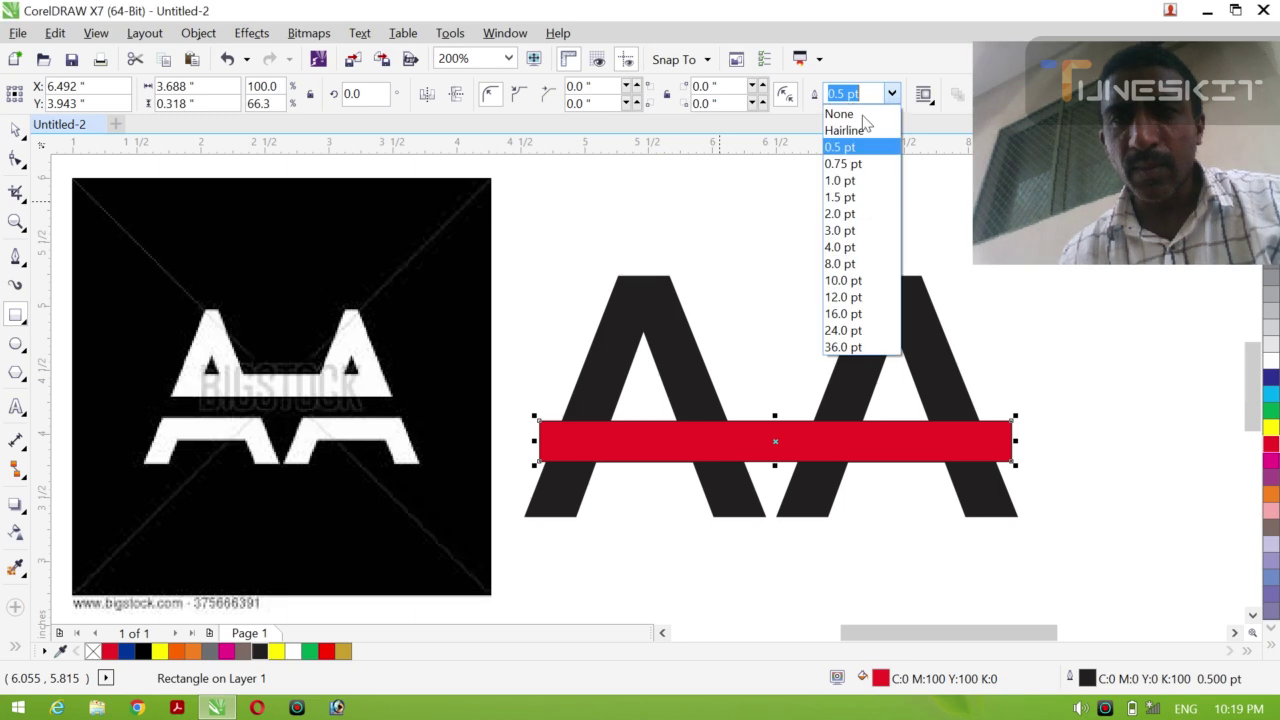
left_click(866, 114)
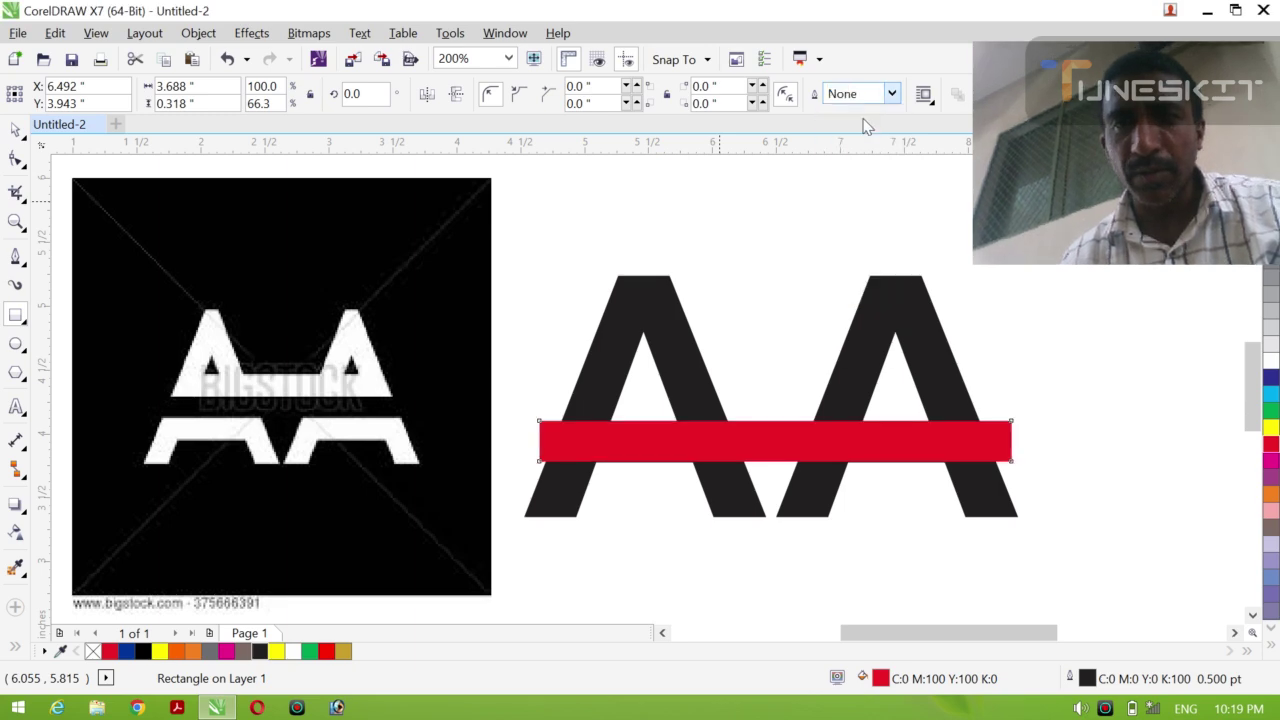
left_click(792, 240)
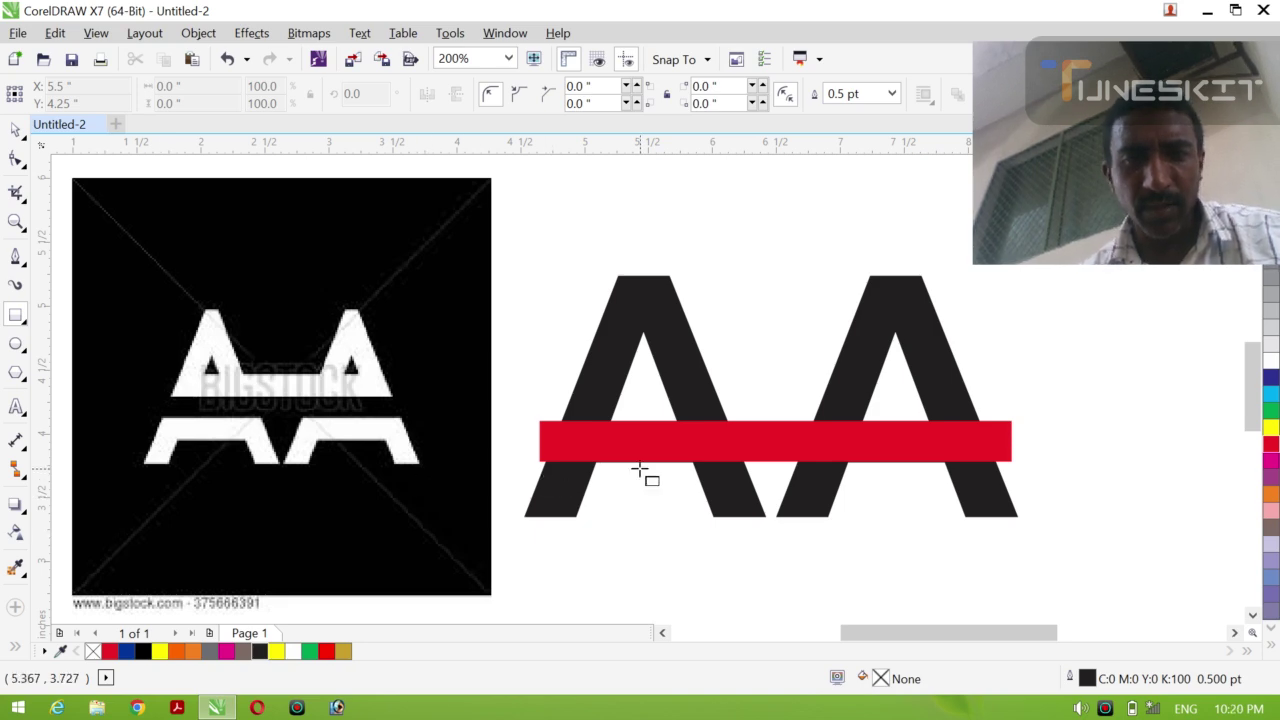
Nudge the red rectangle down 0.01 in and extend its upper edge to a height of about 0.41 in
left_click(775, 448)
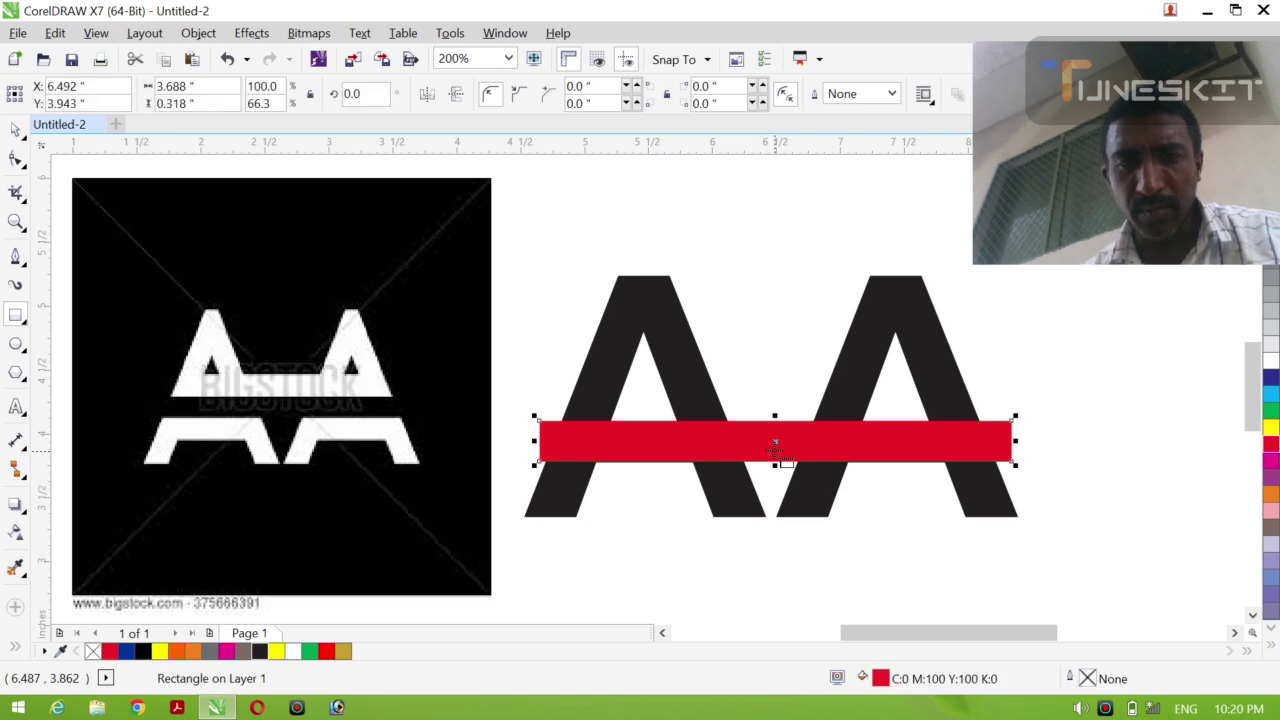
key("Down")
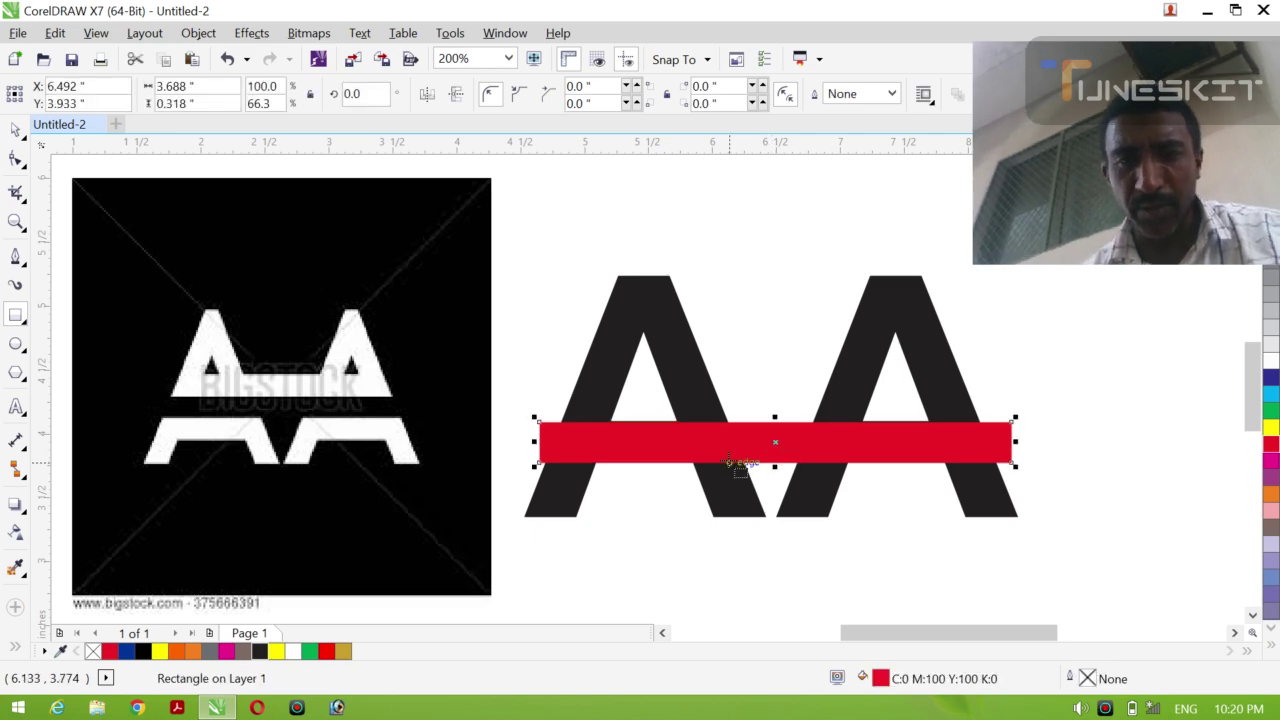
left_click_drag(775, 414, 775, 403)
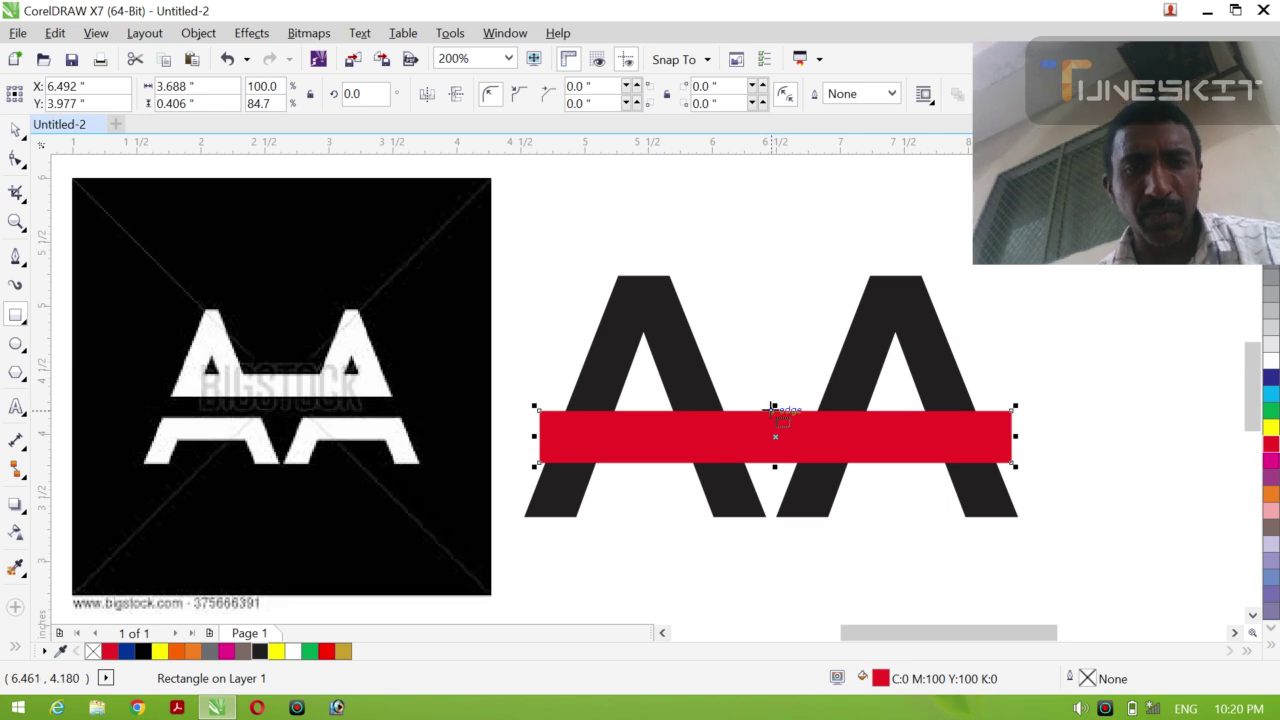
Extend the red rectangle's upper edge further to a height of about 0.60 in and deselect it
left_click_drag(774, 406, 774, 379)
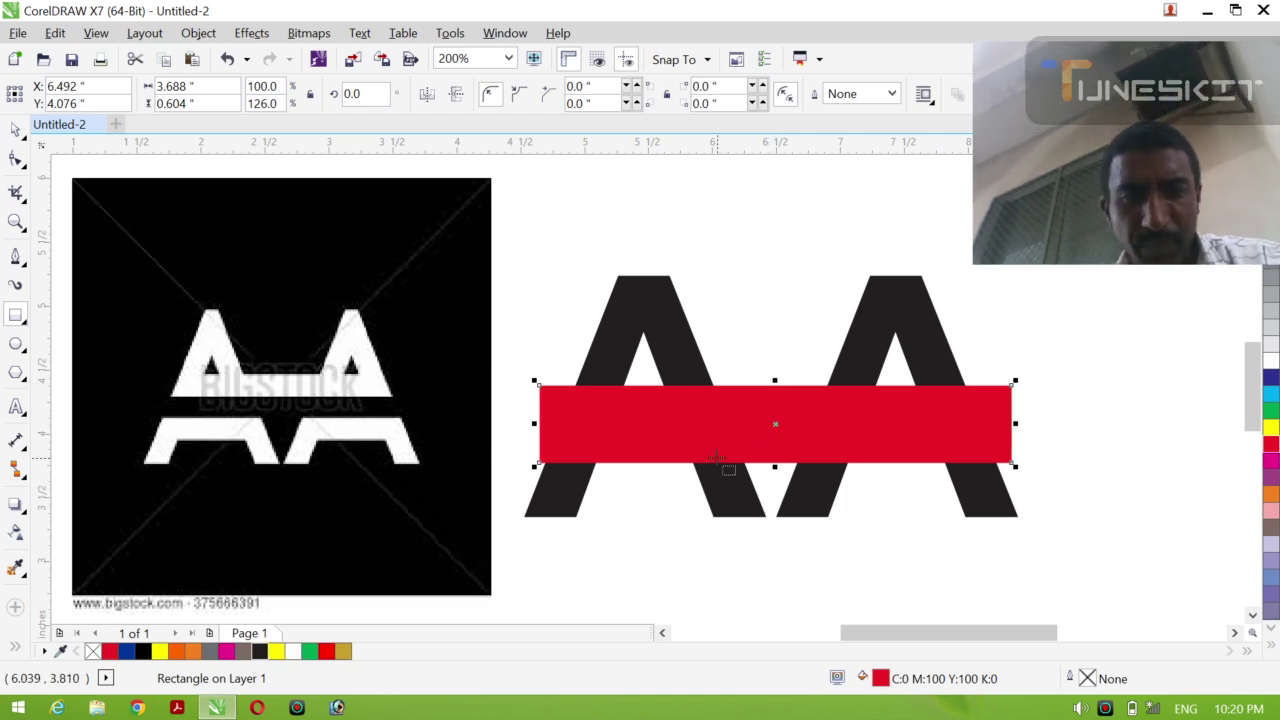
left_click(28, 143)
left_click(560, 252)
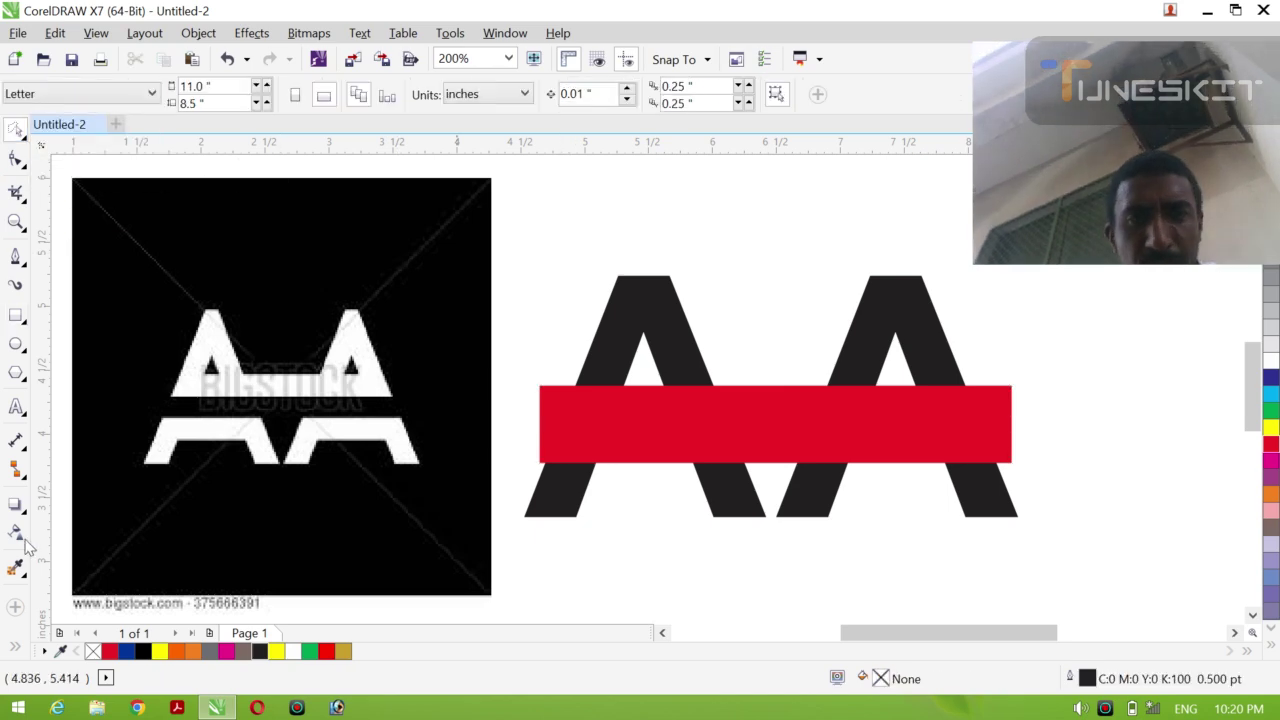
Smart Fill the six visible letter areas above and below the red rectangle with yellow and no outline
left_click(15, 645)
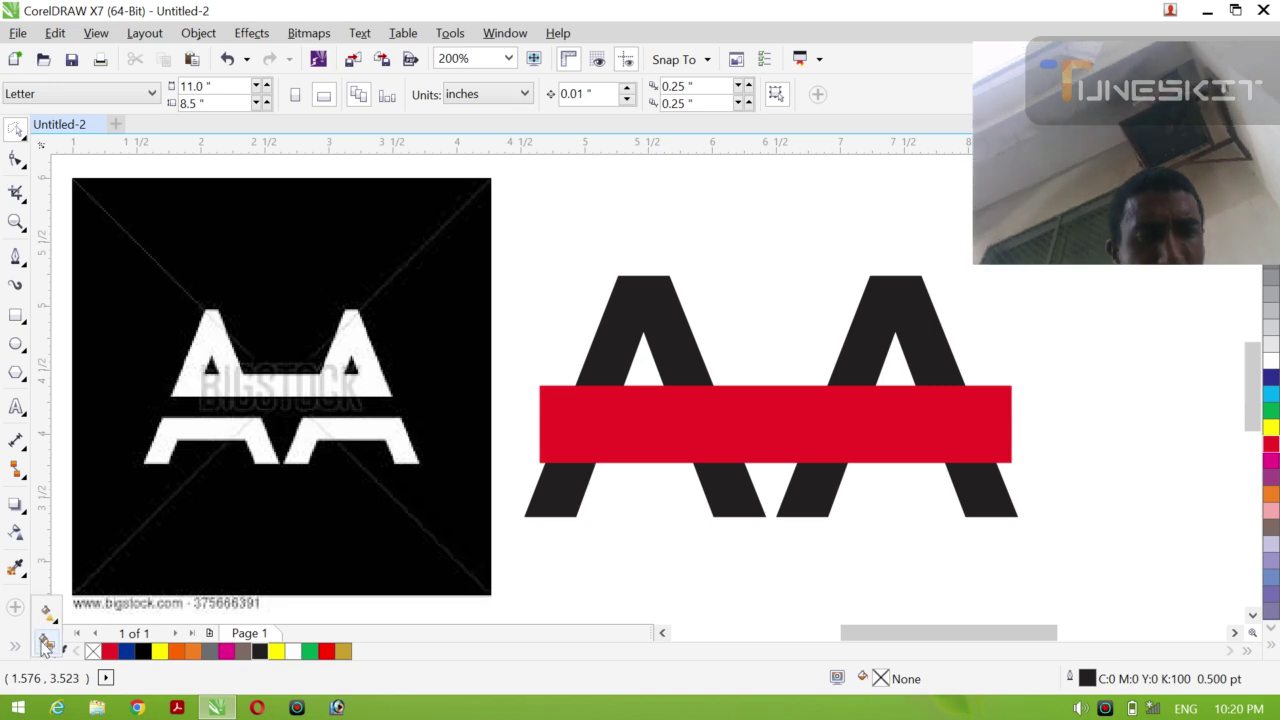
left_click(45, 645)
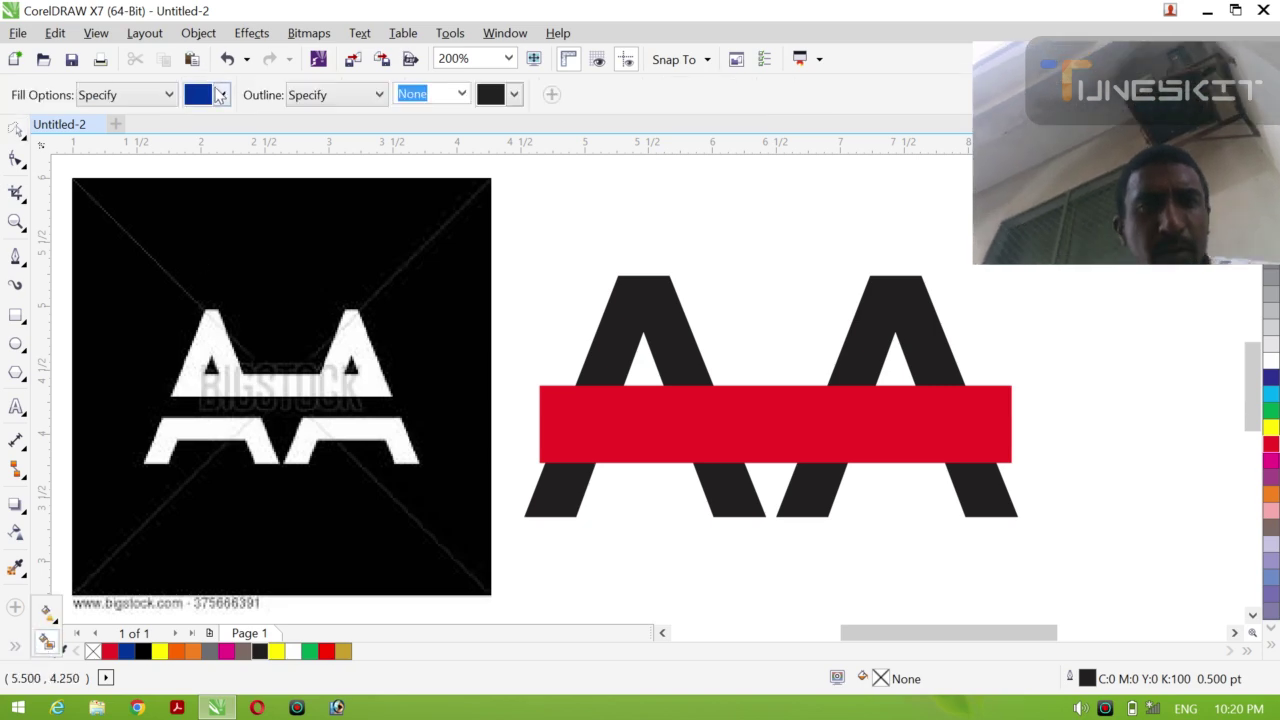
left_click(222, 95)
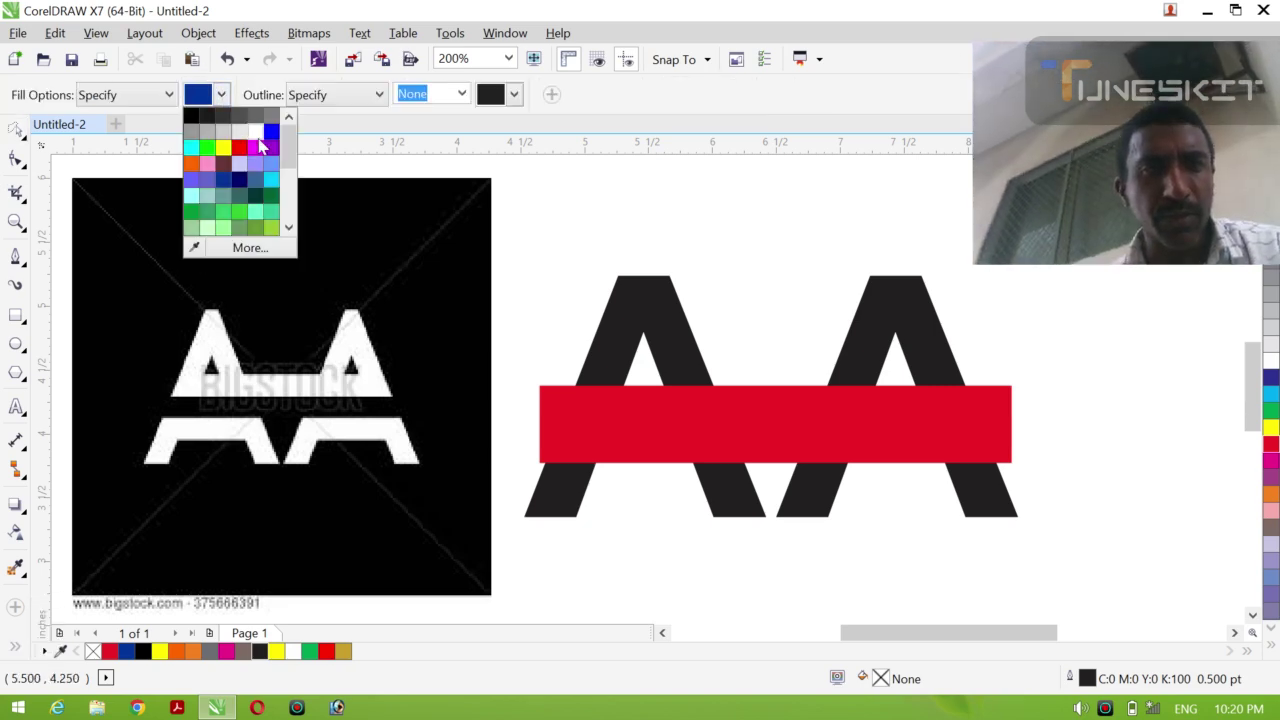
left_click(222, 148)
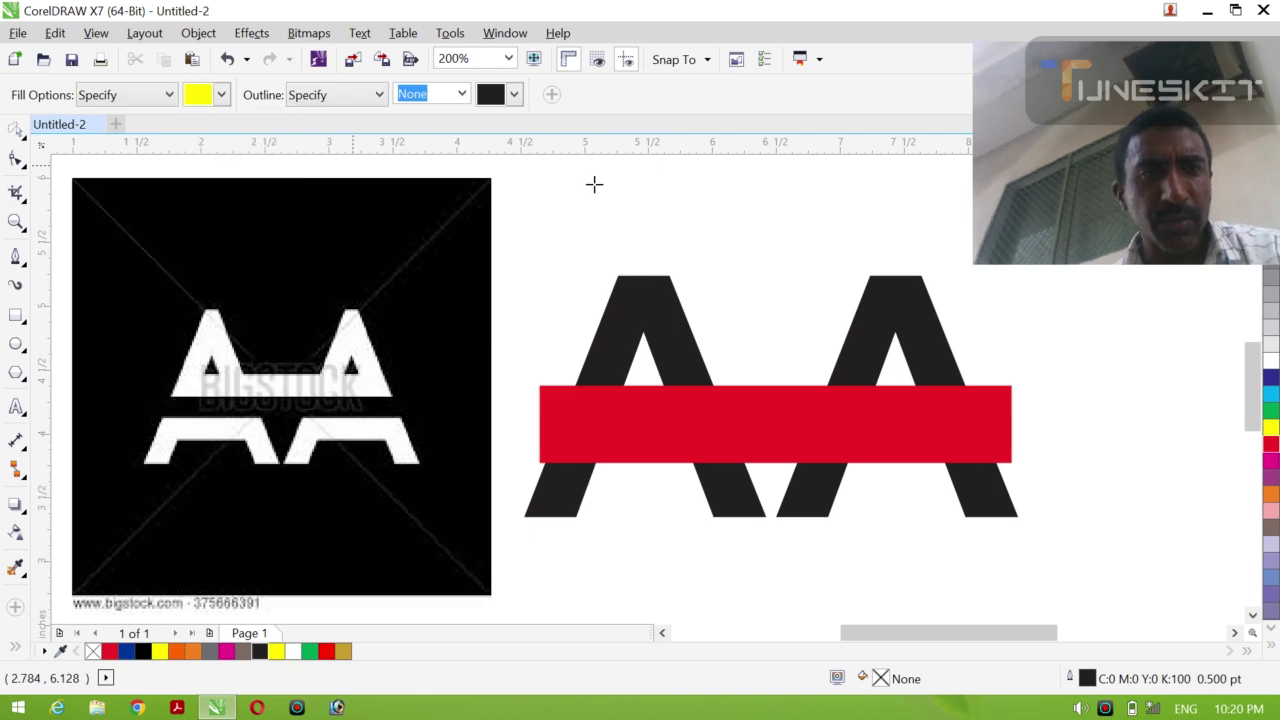
left_click(654, 316)
left_click(891, 303)
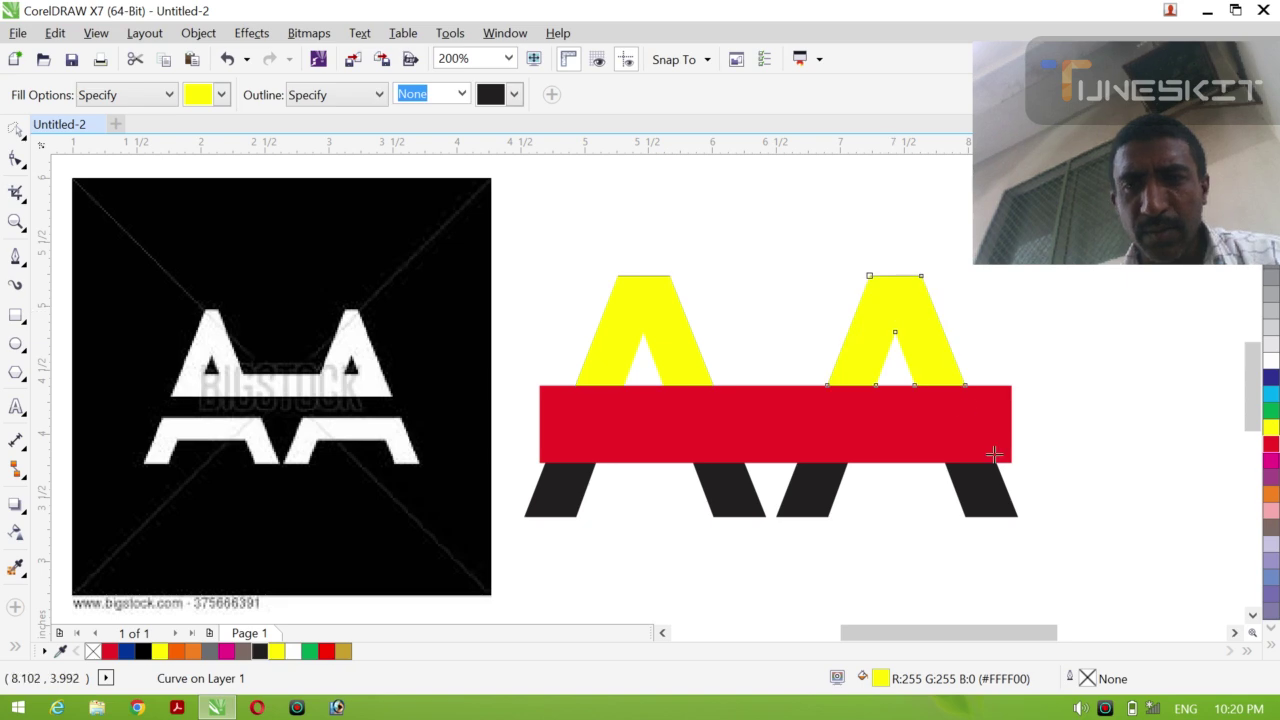
left_click(995, 476)
left_click(835, 486)
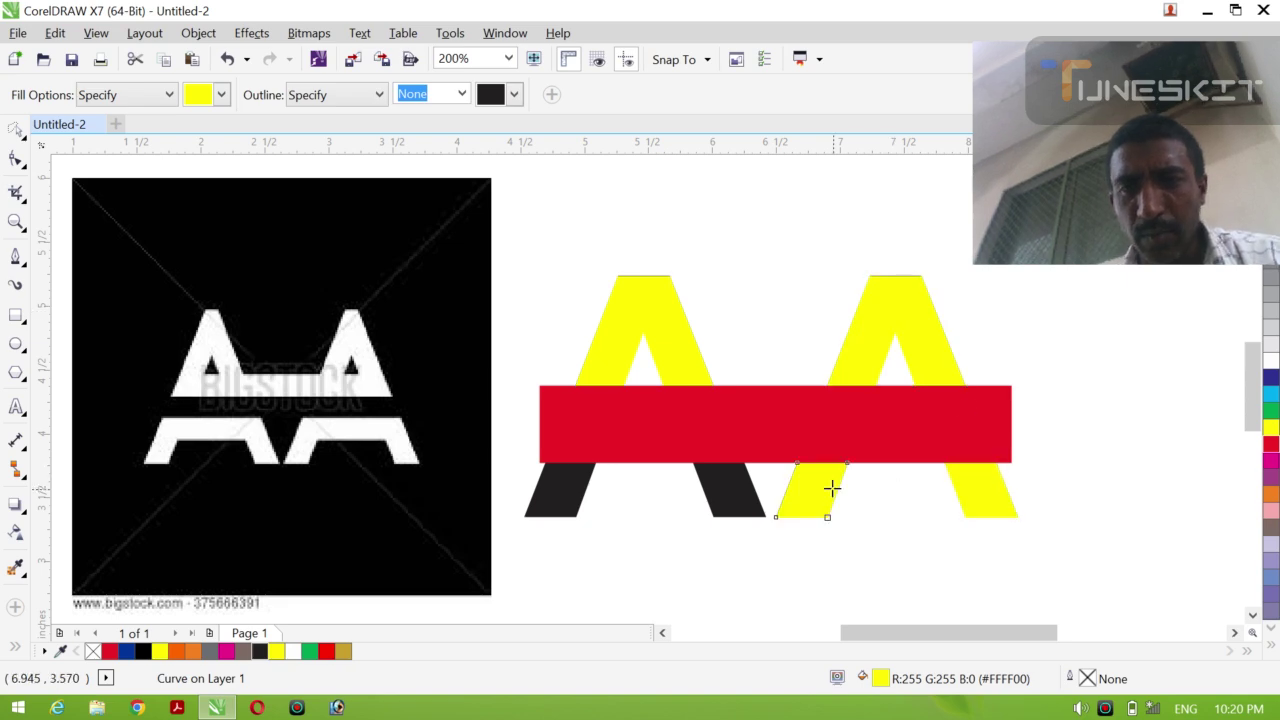
left_click(745, 487)
left_click(569, 497)
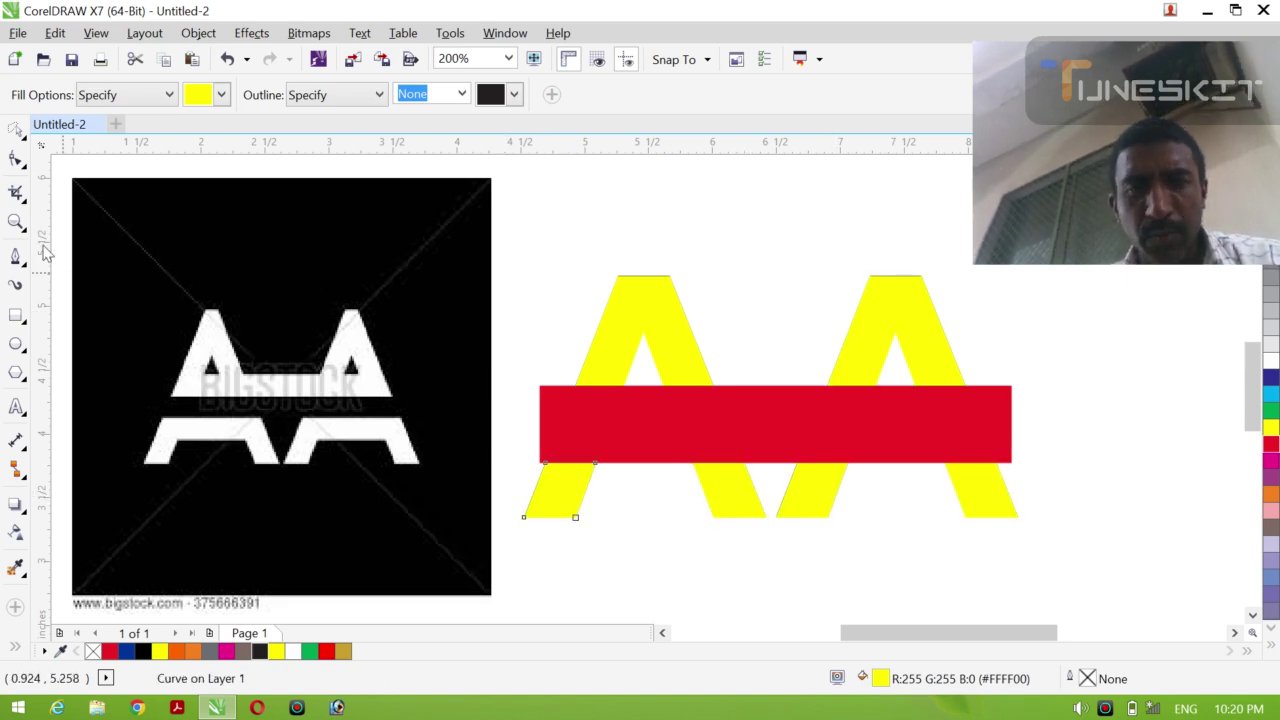
Select all six yellow pieces and move them together about 0.85 in upward, off the black letters
left_click(27, 145)
left_click(69, 129)
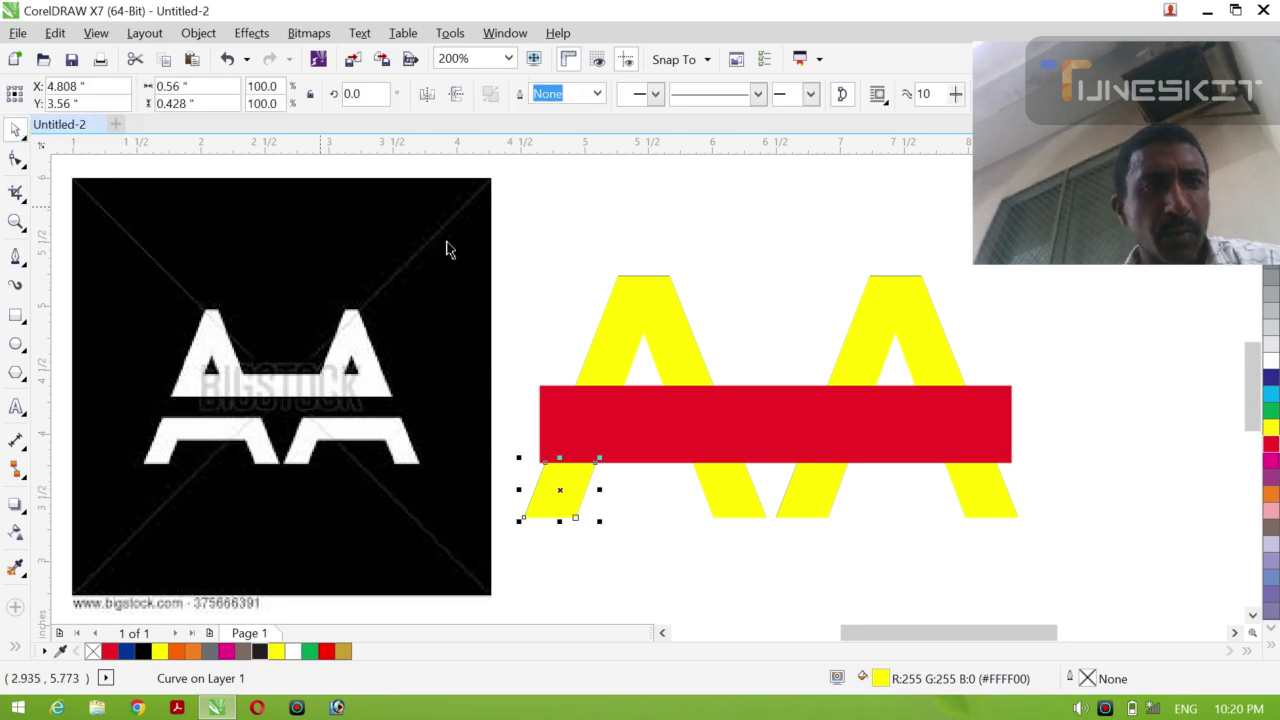
left_click(636, 243)
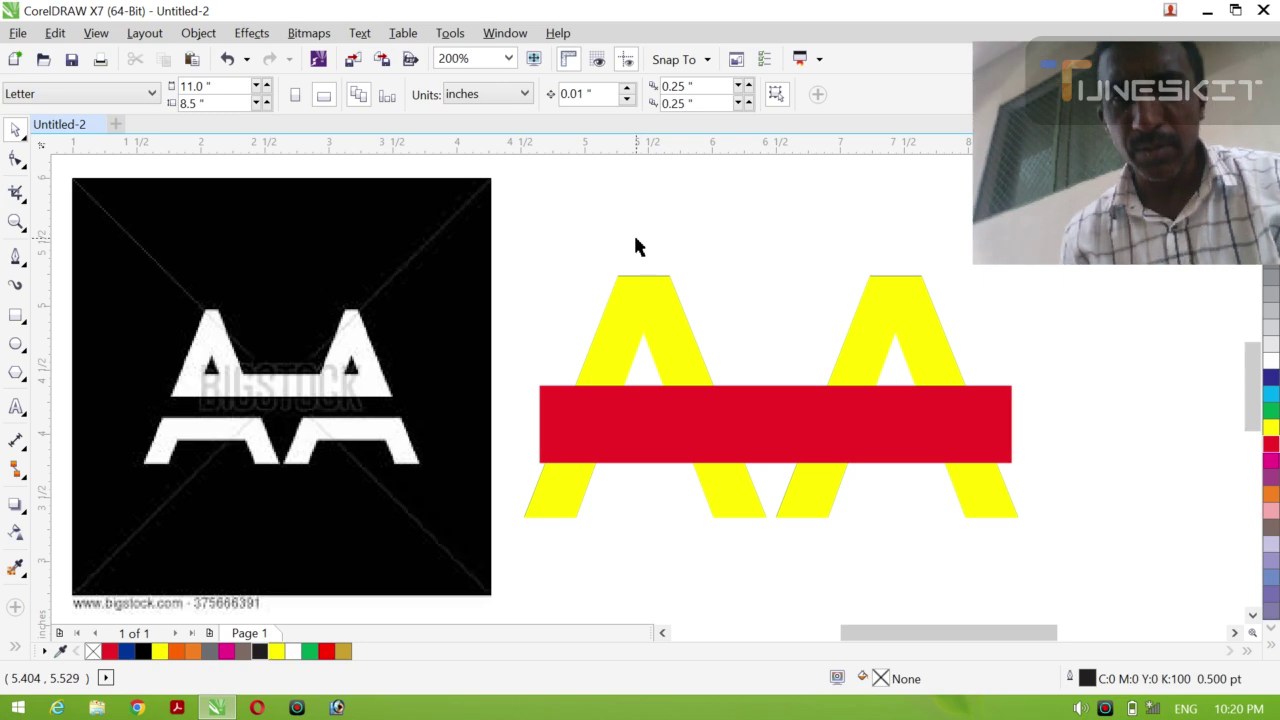
left_click(655, 320)
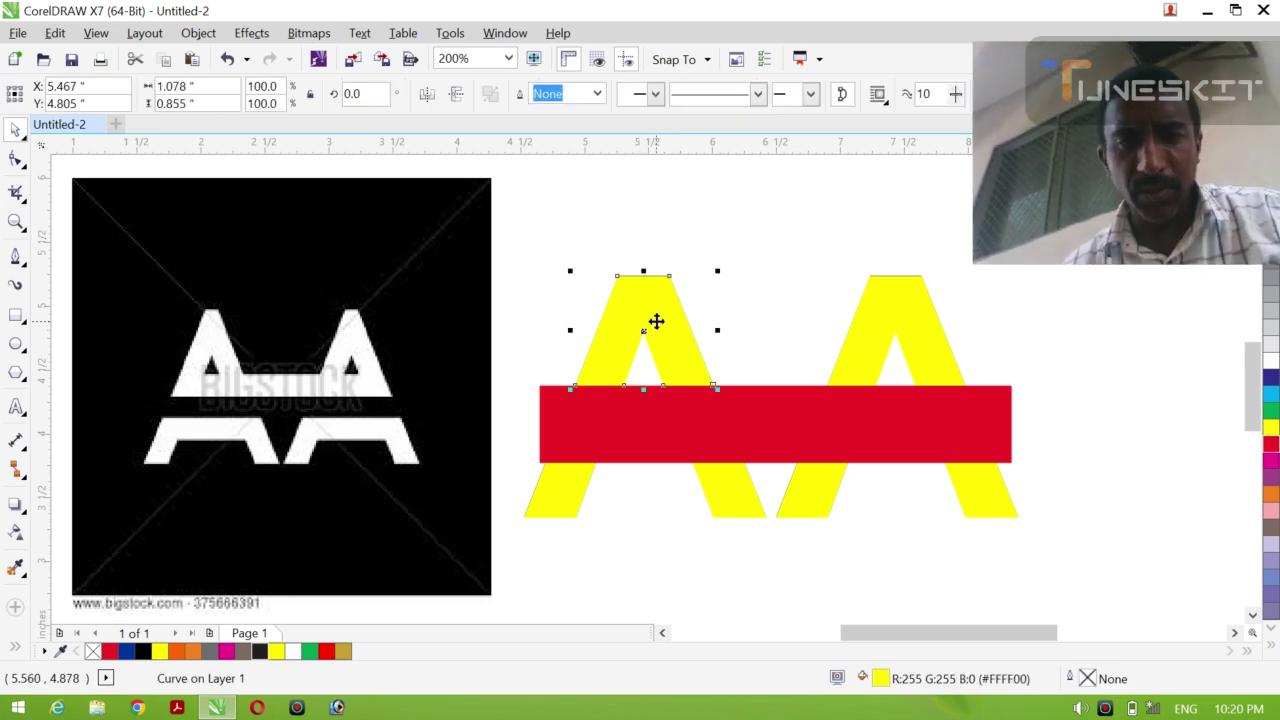
left_click(566, 495, "shift")
left_click(731, 491, "shift")
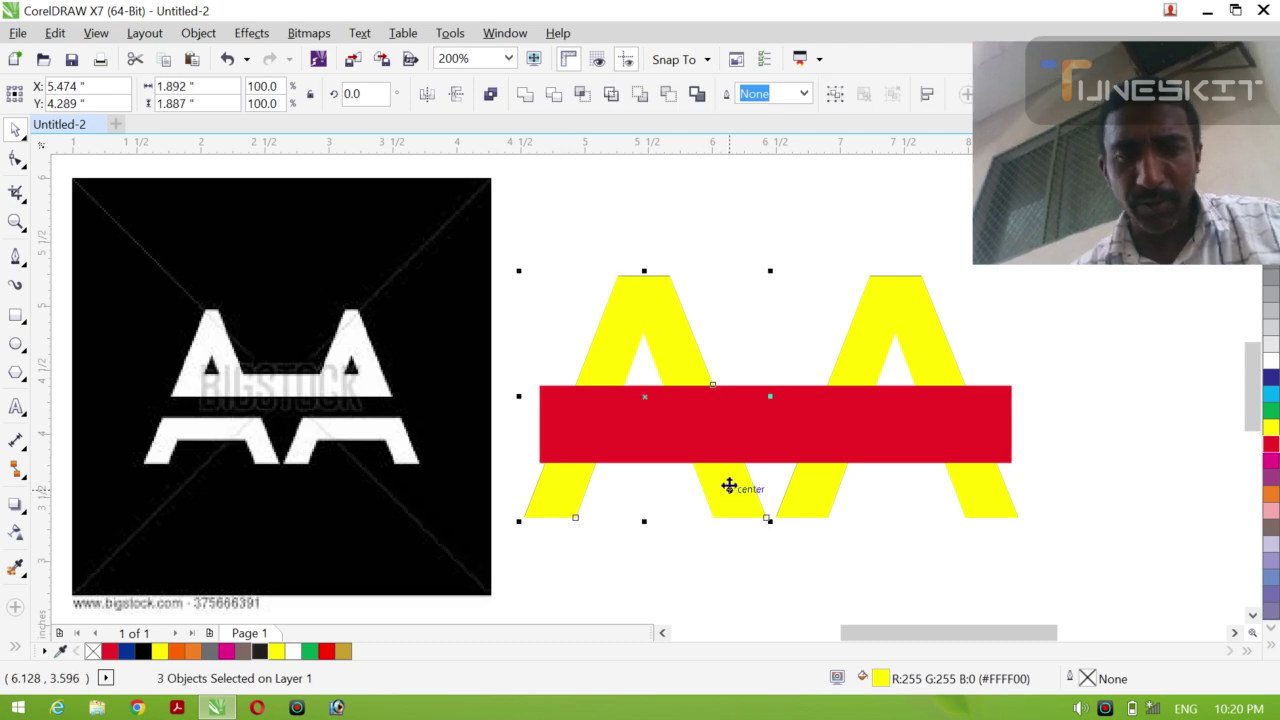
left_click(869, 328, "shift")
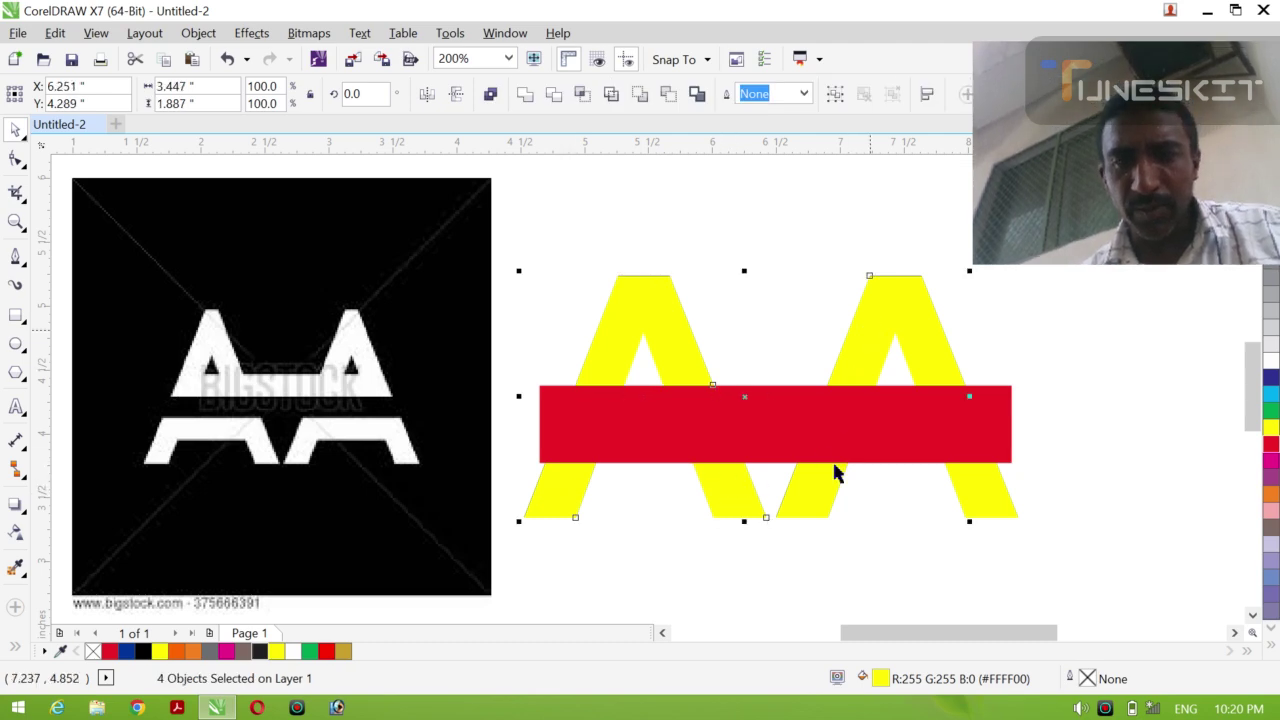
left_click(982, 516, "shift")
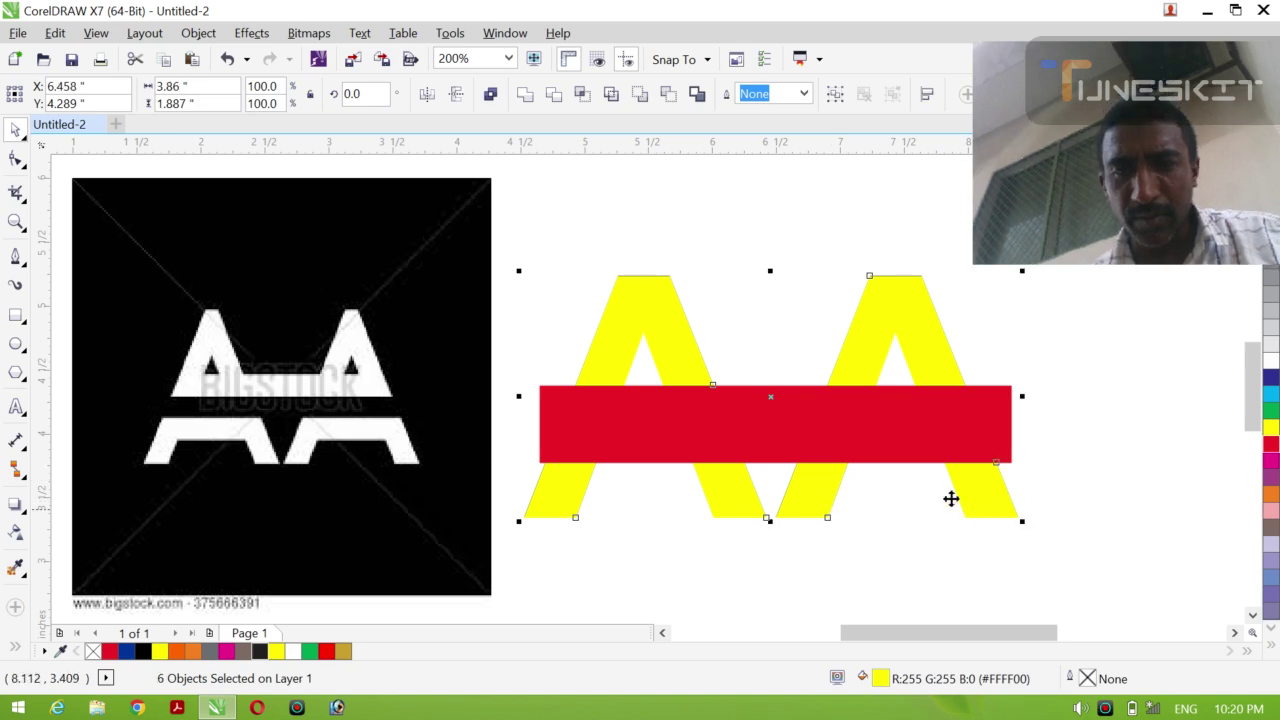
left_click_drag(770, 398, 765, 289)
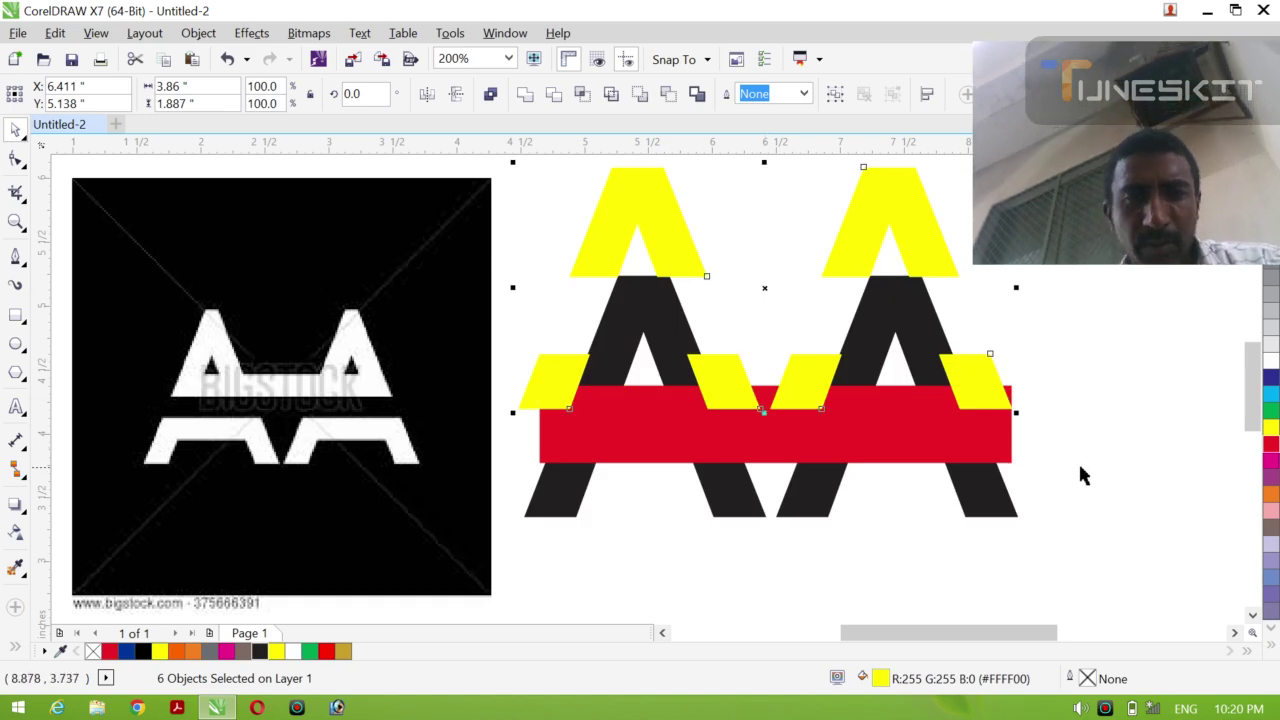
Undo the yellow pieces' move, the Smart Fills and the last enlargement of the red rectangle
key("ctrl+z")
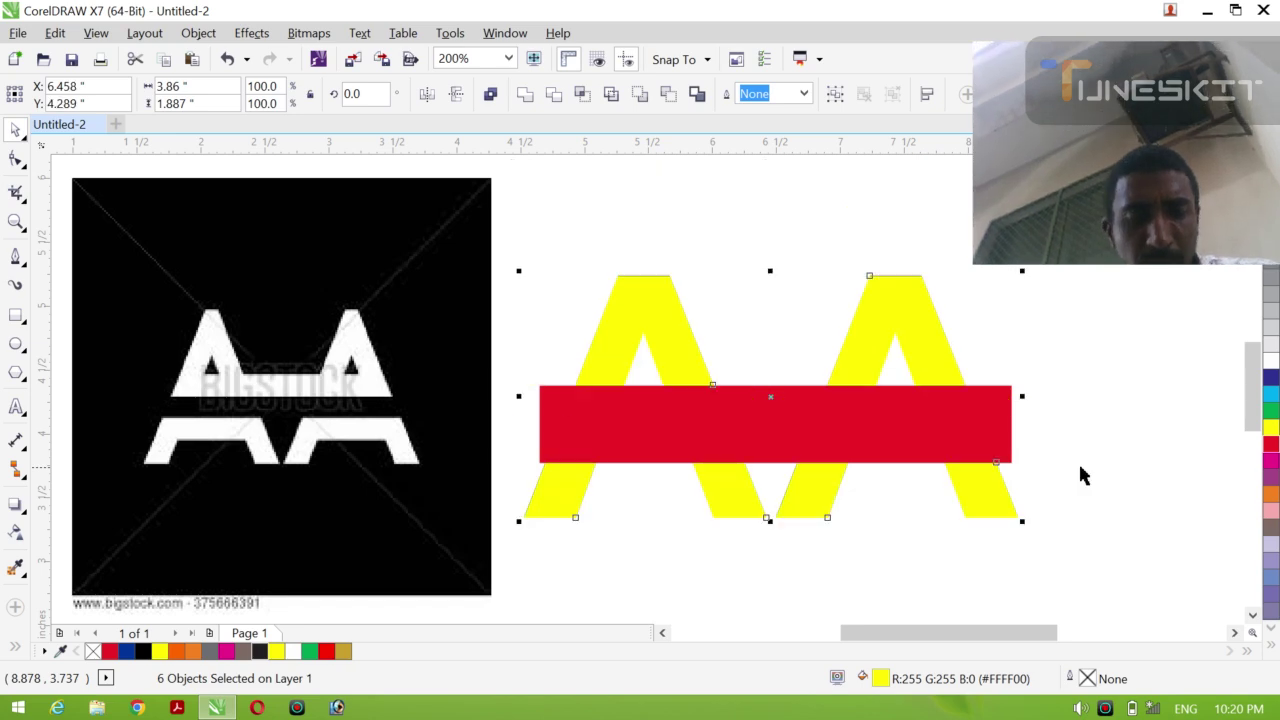
key("ctrl+z")
key("ctrl+z")
key("ctrl+z")
key("ctrl+z")
key("ctrl+z")
key("ctrl+z")
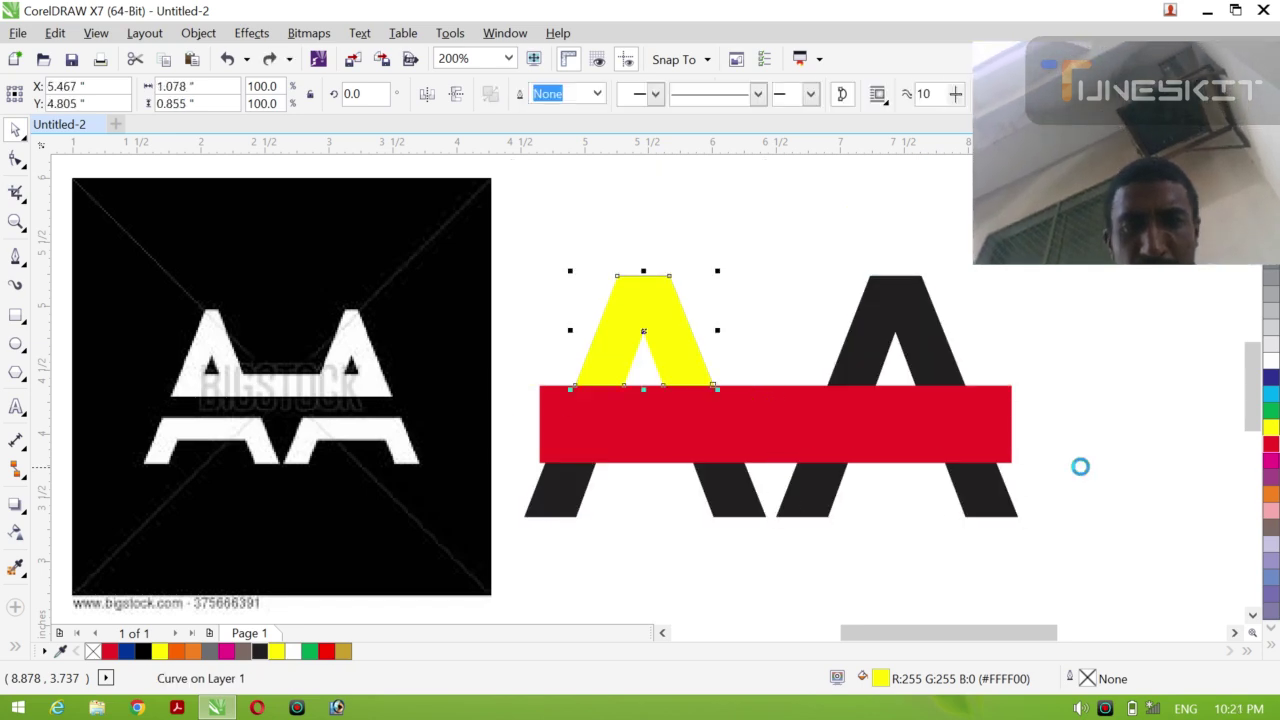
key("ctrl+z")
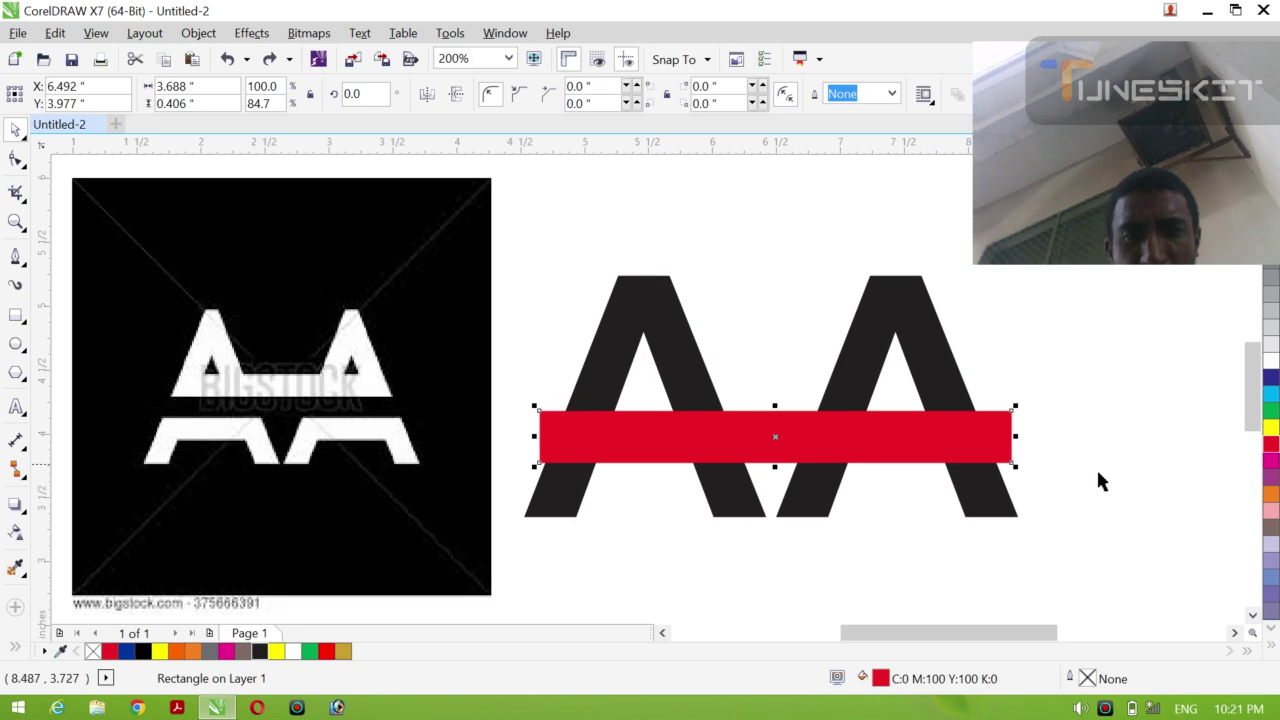
left_click(1097, 470)
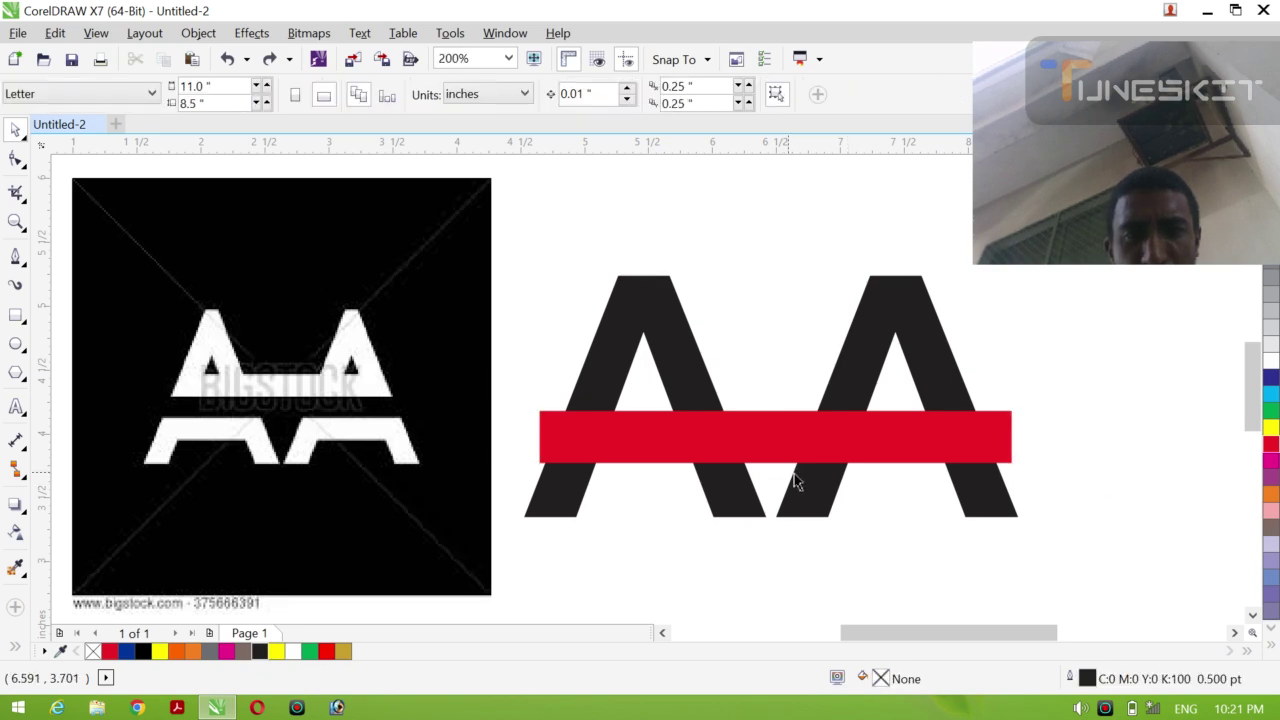
Move the red rectangle up across the letters so its centre sits at about X 6.52 in, Y 4.24 in
left_click_drag(795, 449, 791, 420)
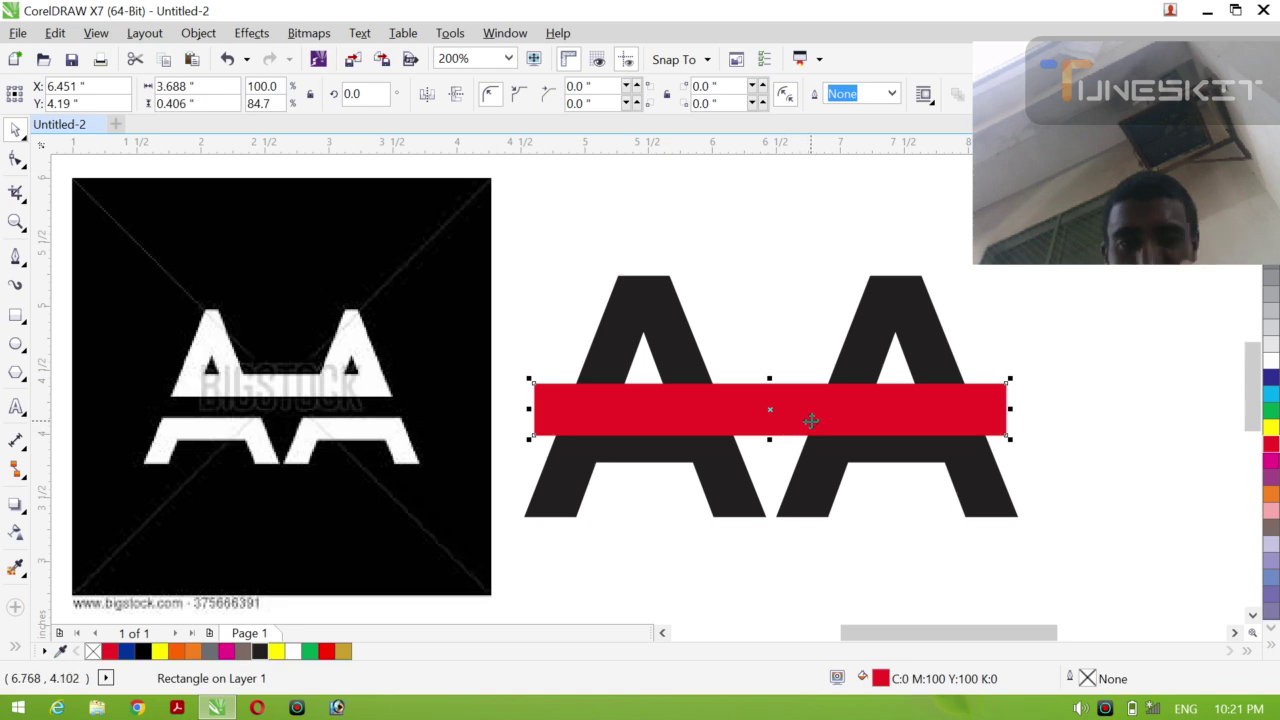
mouse_move(810, 421)
left_mouse_down()
mouse_move(824, 491)
mouse_move(808, 416)
left_mouse_up()
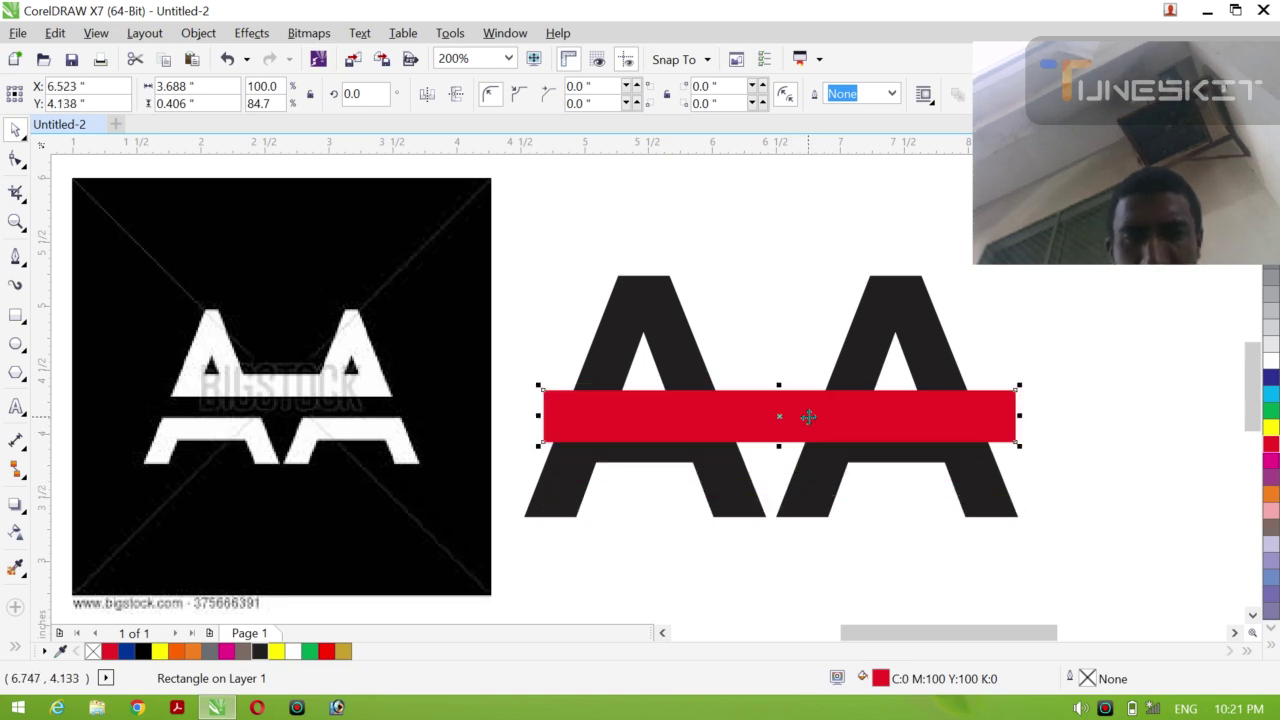
key("Up")
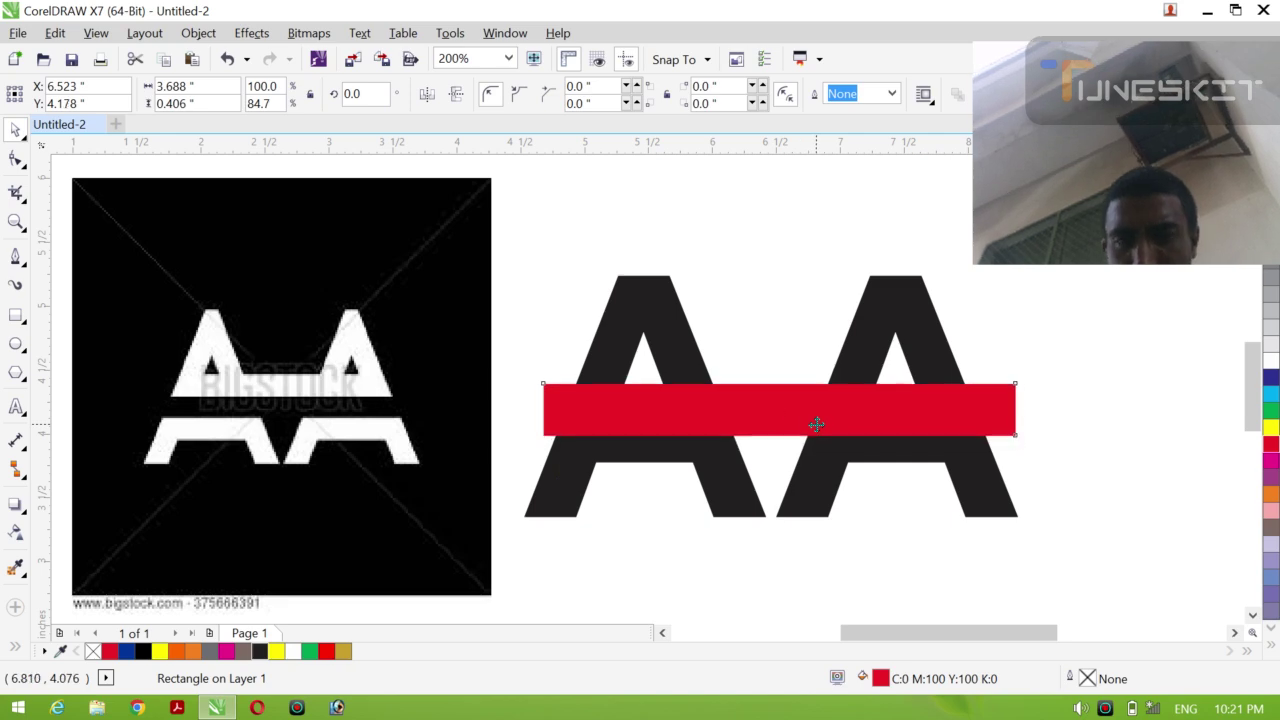
key("Up")
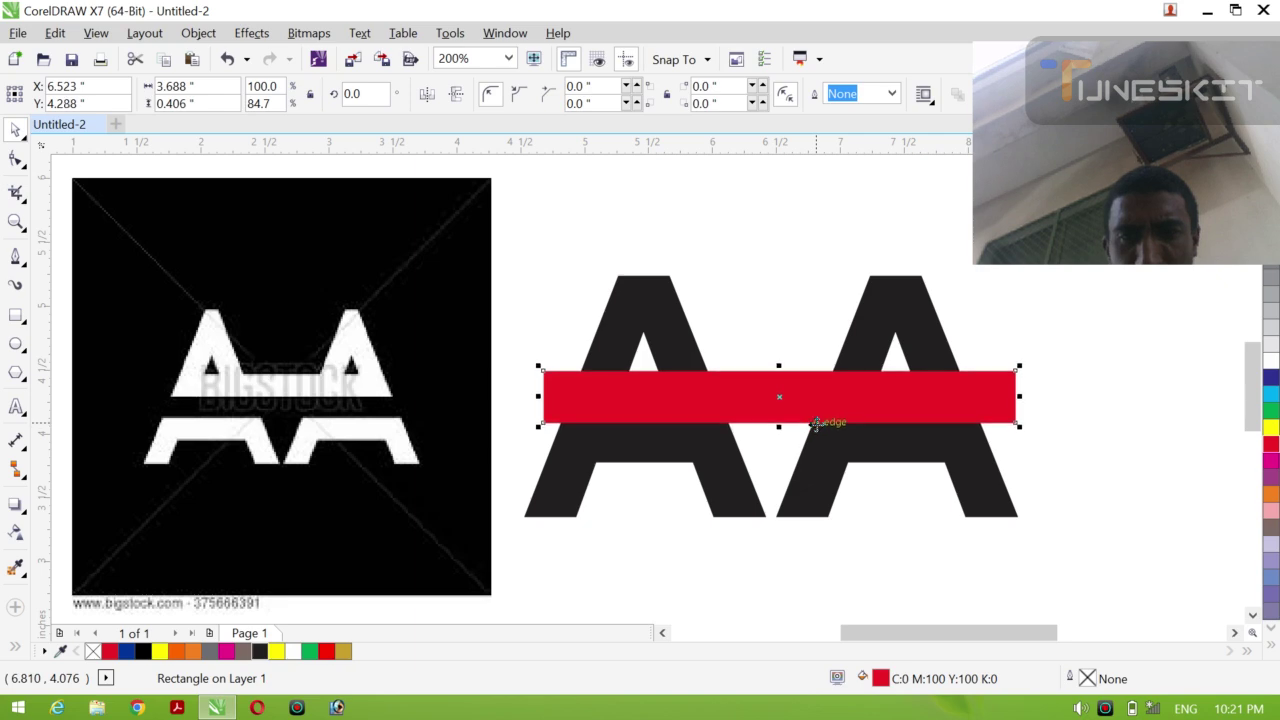
key("Down")
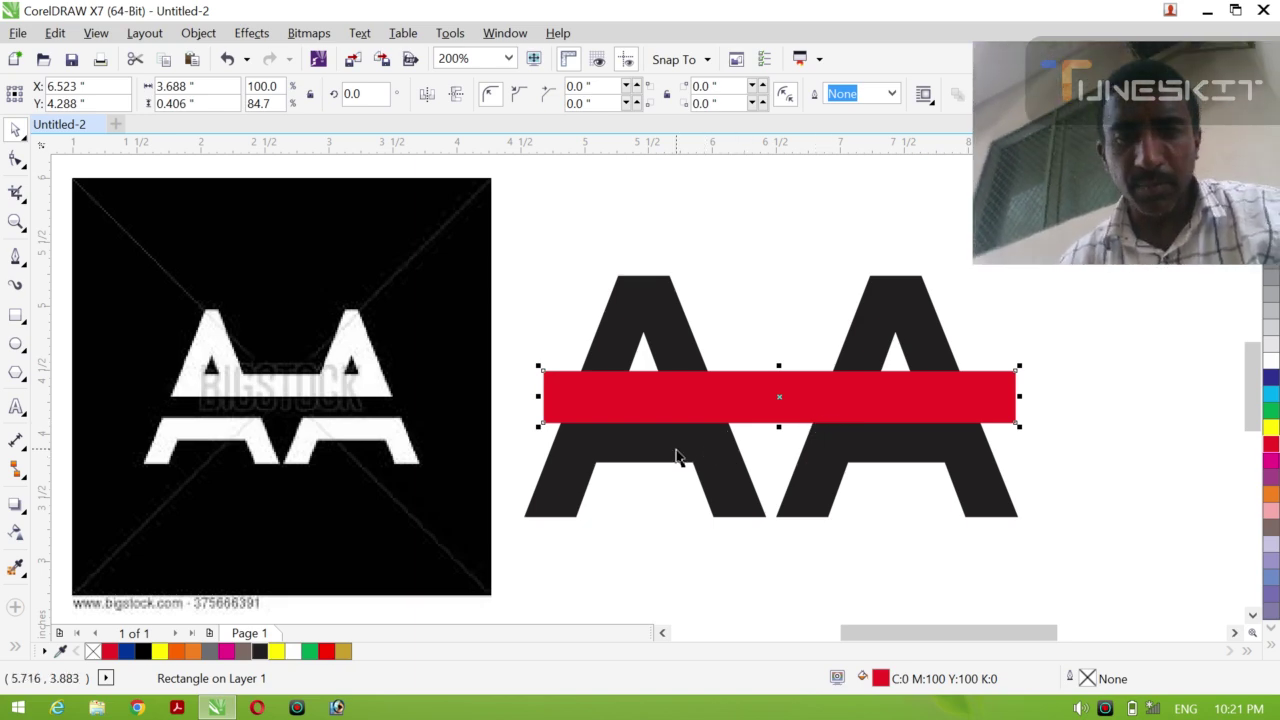
key("Down")
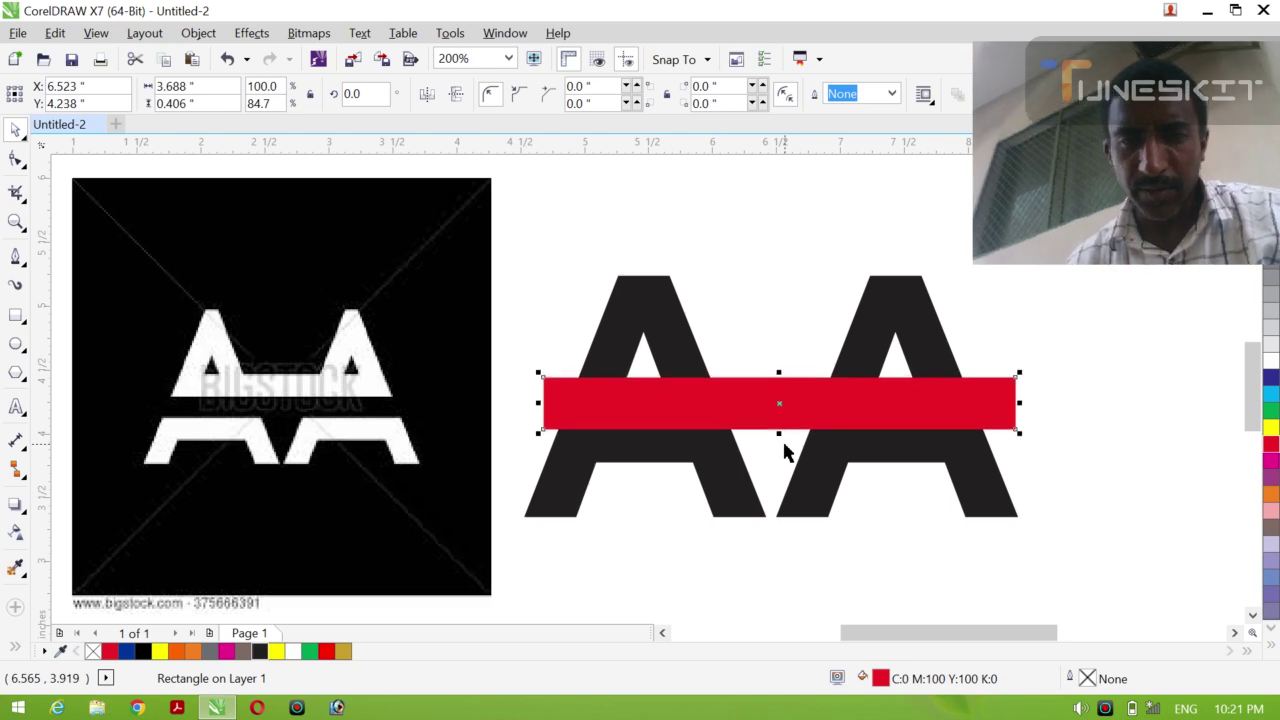
Smart Fill the four letter areas above and below the red rectangle, plus the rectangle itself, with yellow and no outline
left_click(17, 649)
left_click(48, 644)
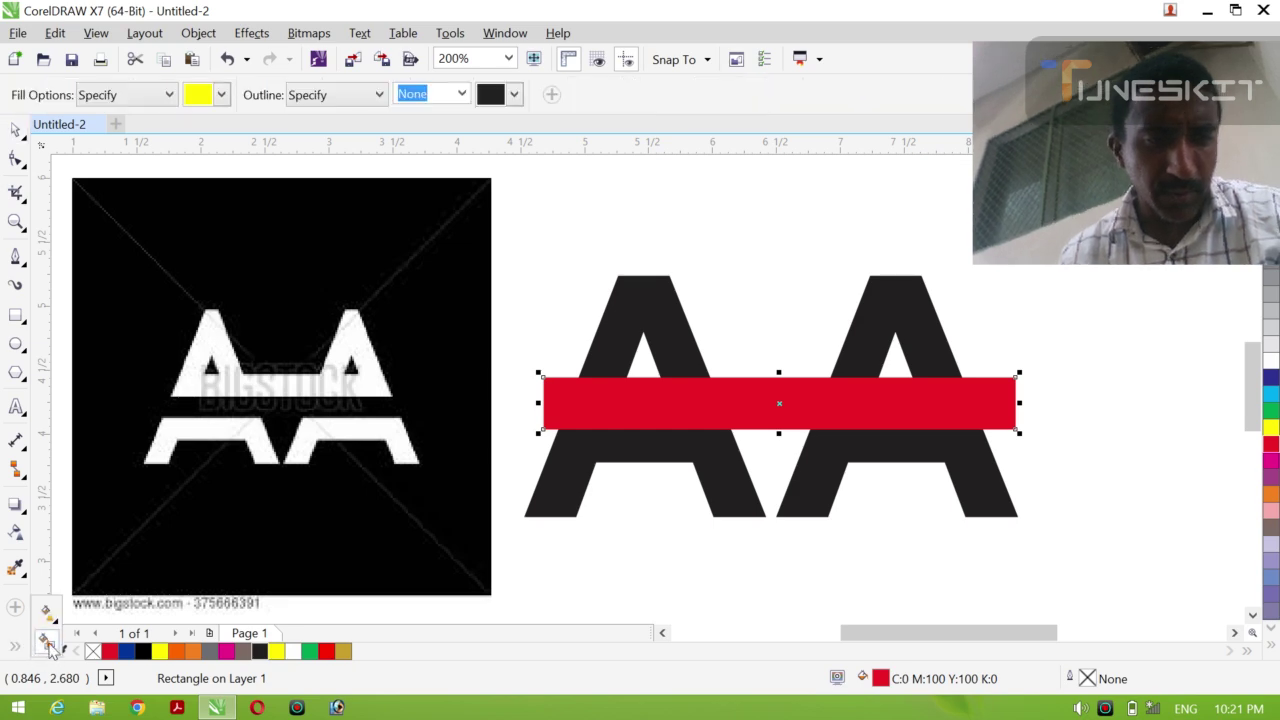
left_click(634, 292)
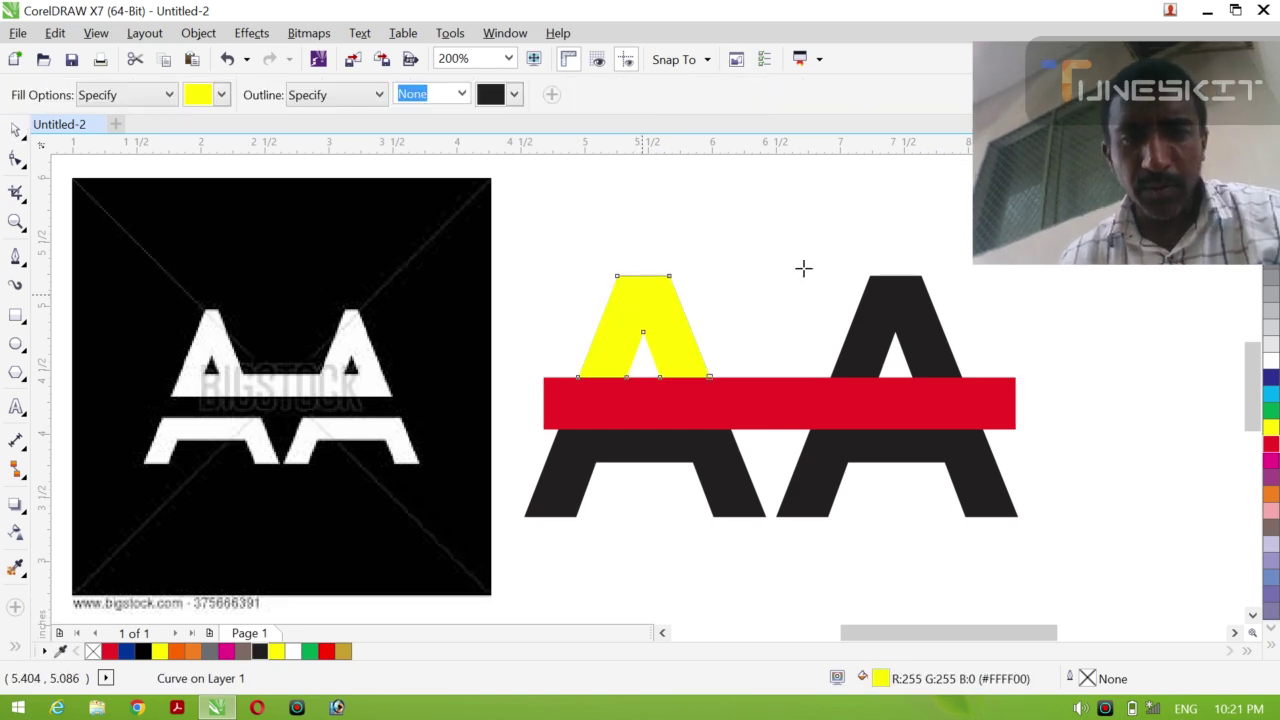
left_click(877, 300)
left_click(960, 456)
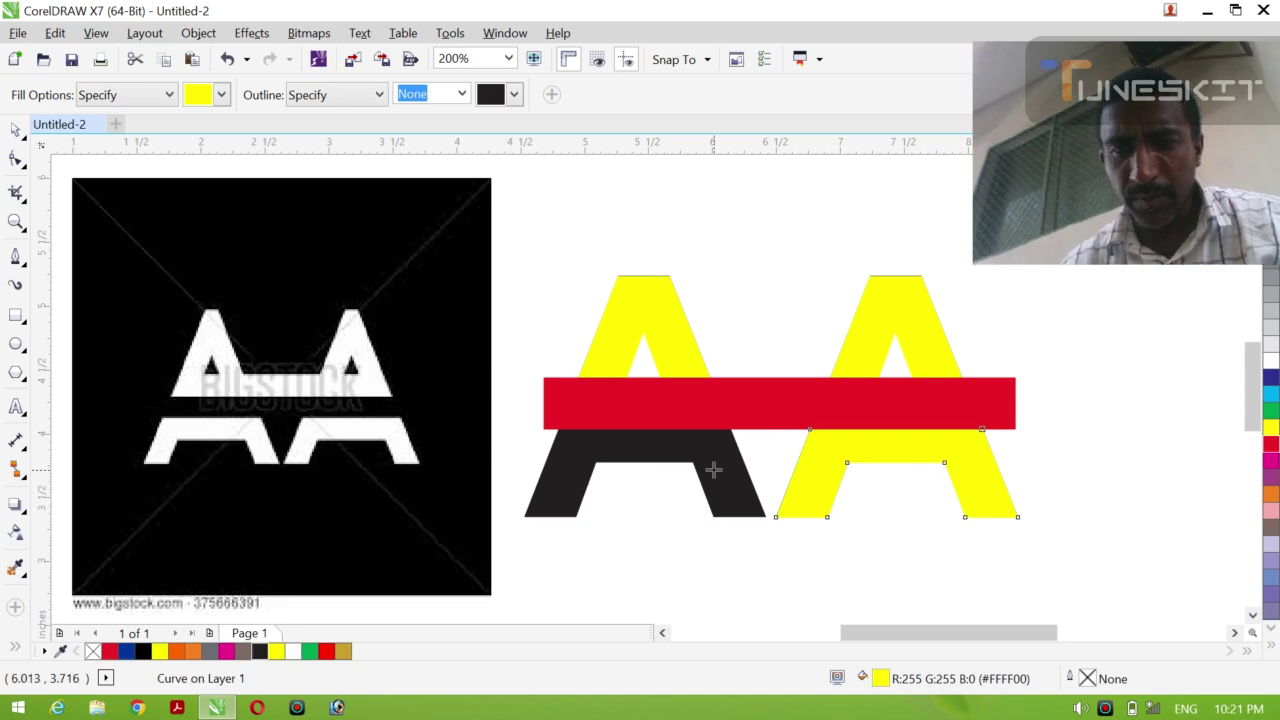
left_click(713, 470)
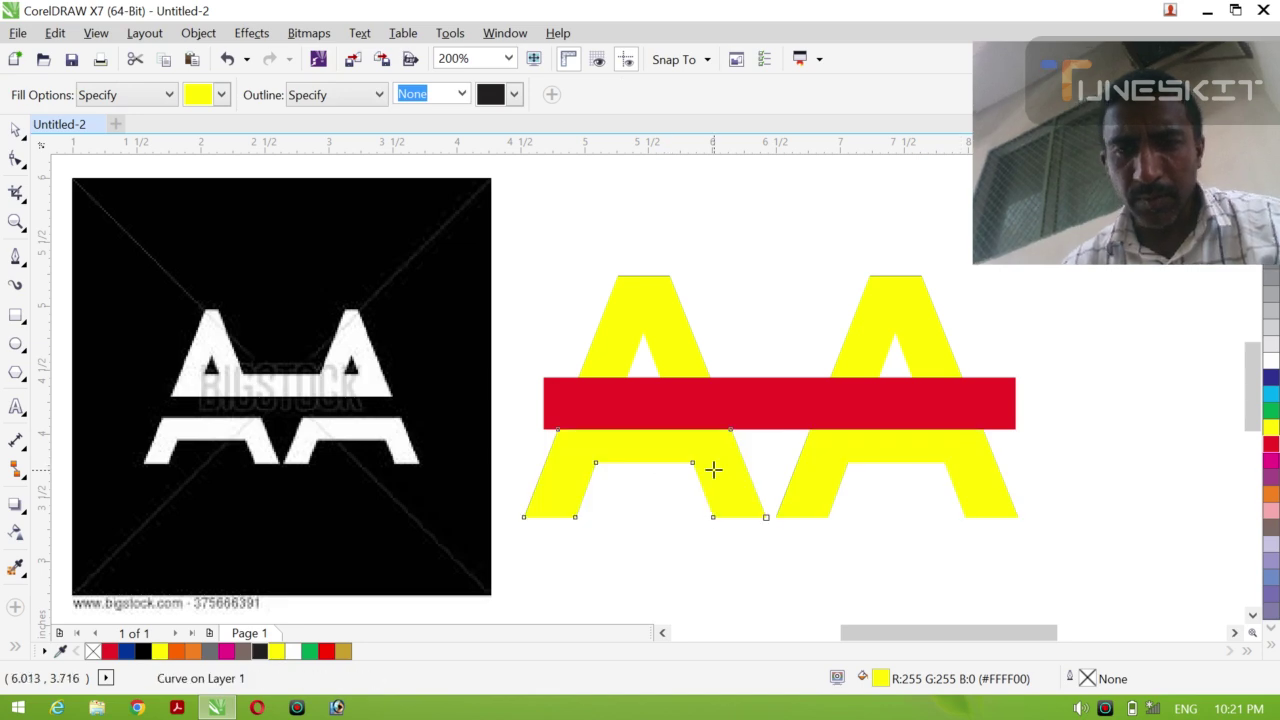
left_click(807, 397)
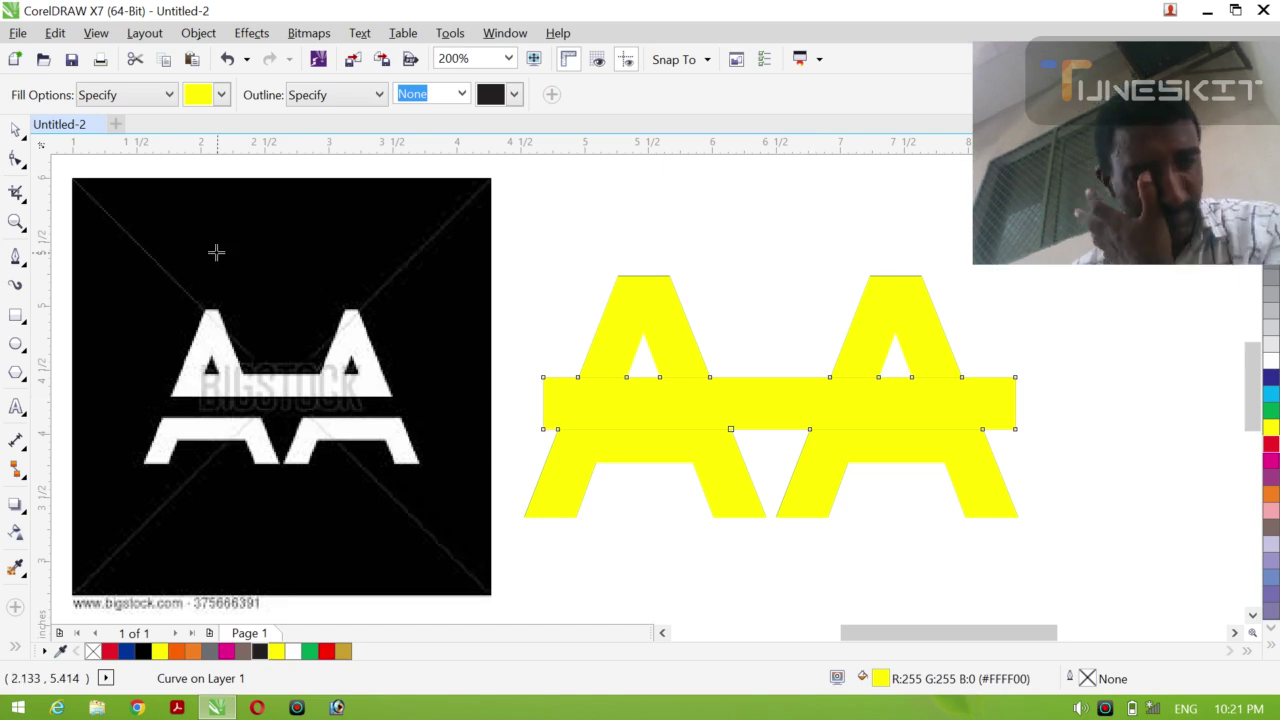
Select the four yellow letter pieces without the bar and move them together about 0.85 in up and 0.22 in left
left_click(25, 141)
left_click(70, 126)
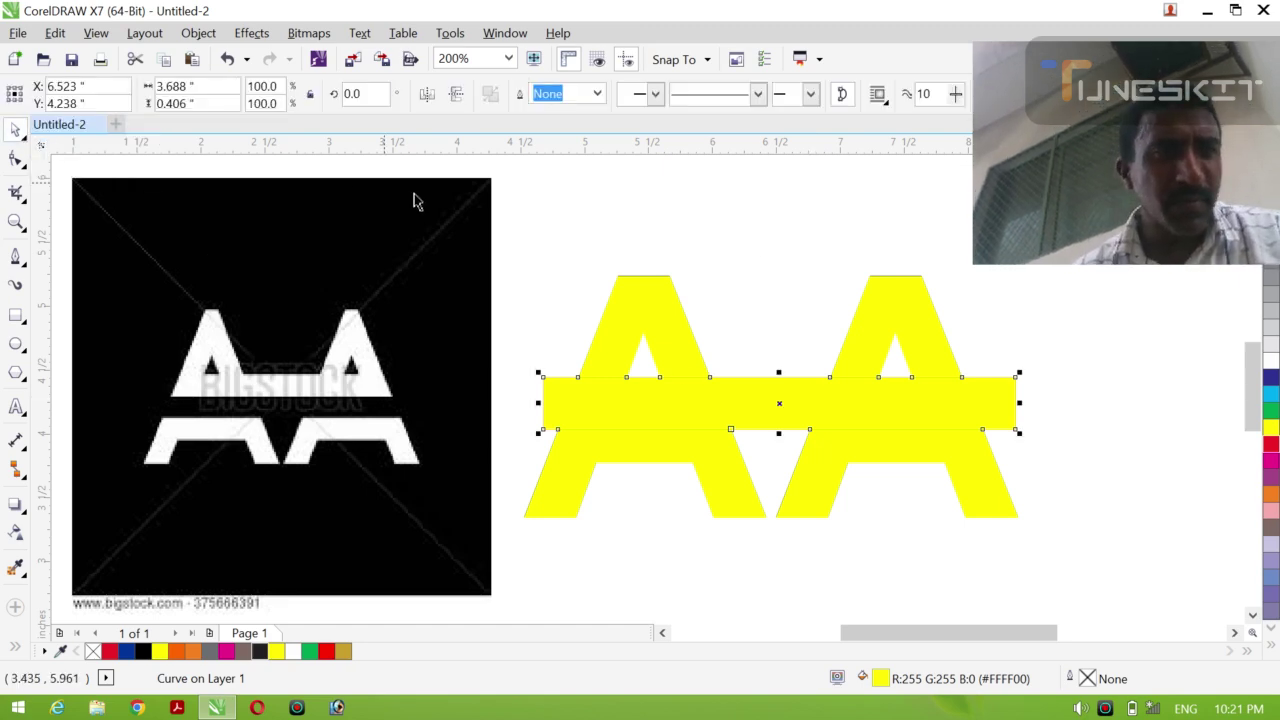
left_click(748, 225)
left_click(671, 284)
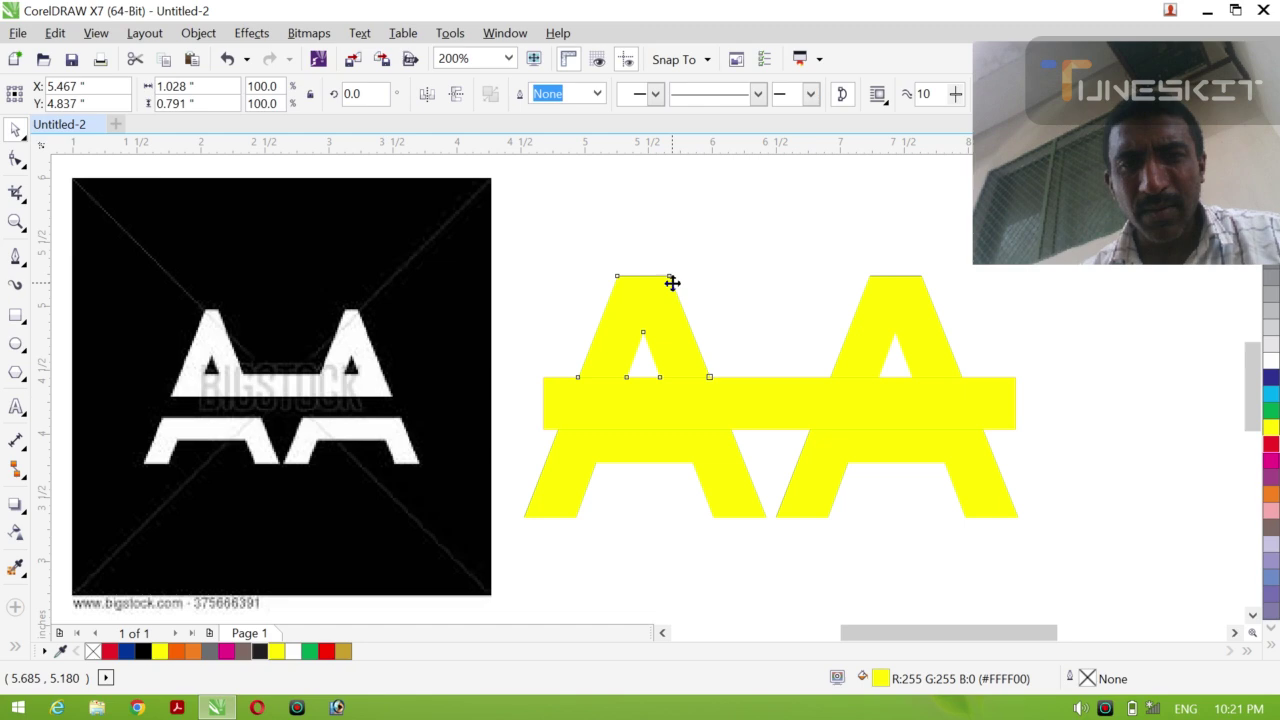
left_click(750, 492, "shift")
left_click(808, 469, "shift")
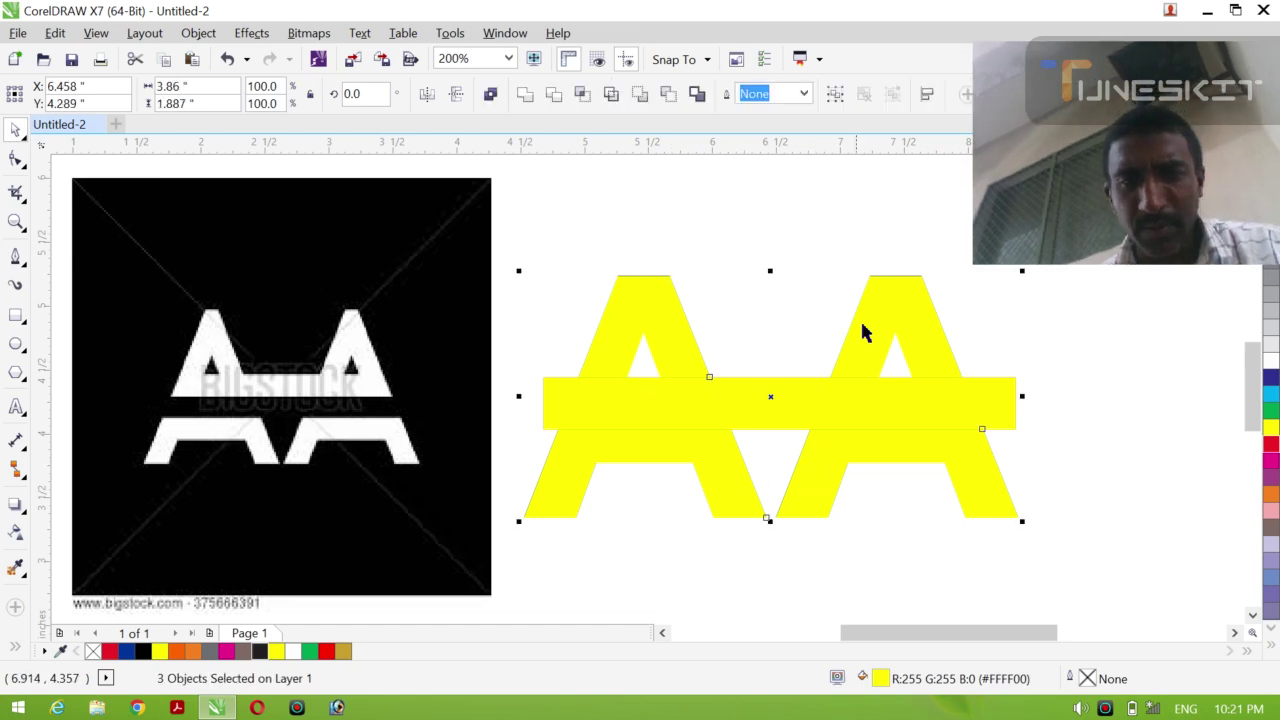
left_click(863, 324, "shift")
left_click_drag(770, 395, 741, 287)
left_click(1045, 496)
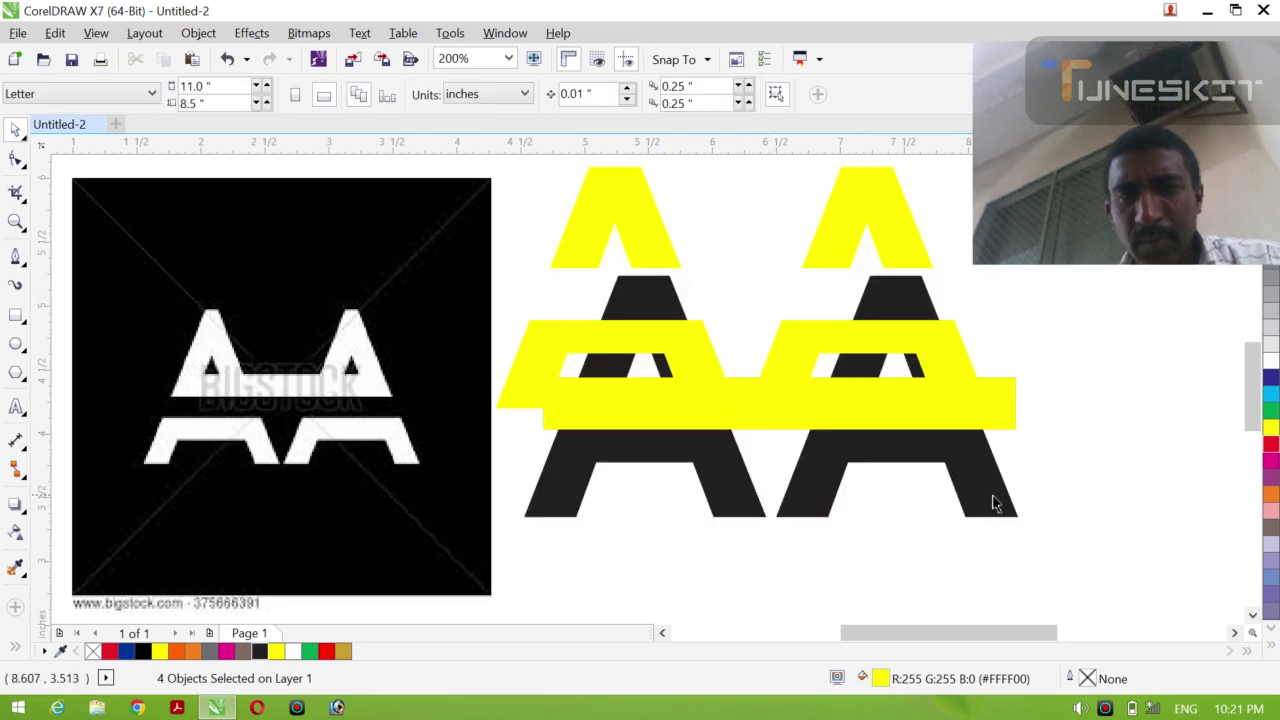
Delete the two black letters, the yellow bar and the red rectangle beneath it, leaving only the four yellow letter pieces
left_click(991, 500)
key("Delete")
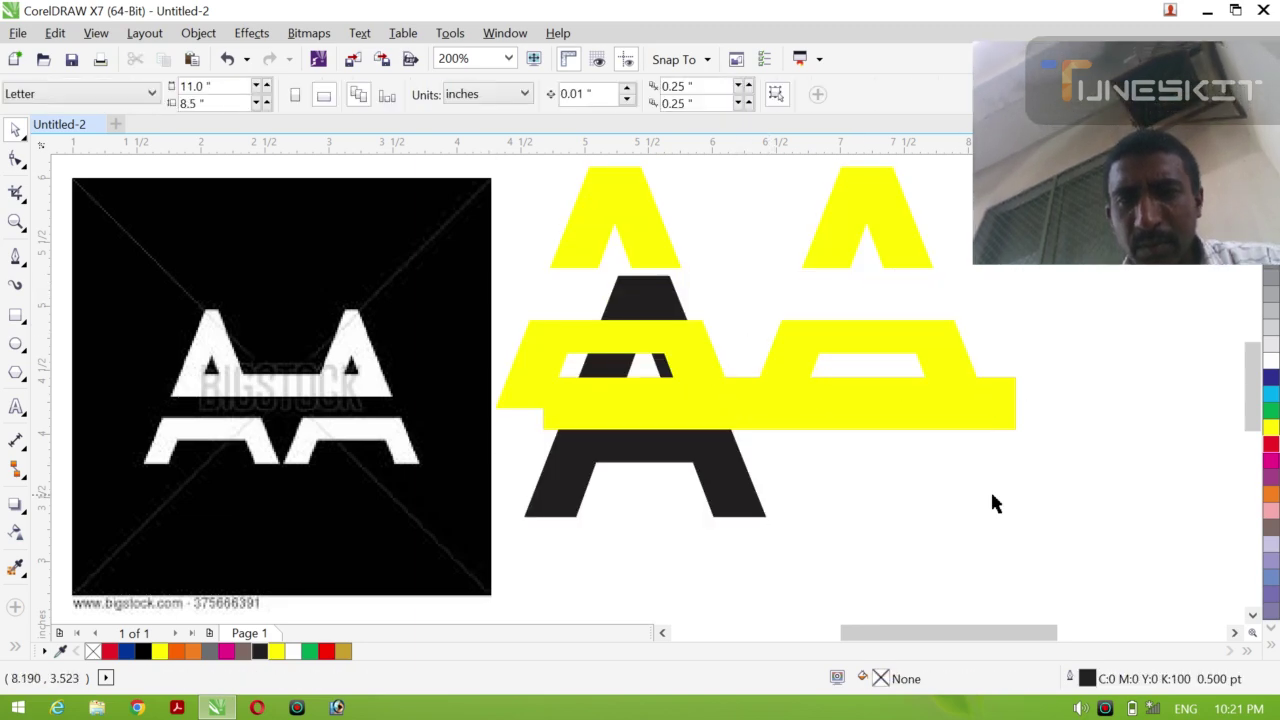
left_click(742, 494)
key("Delete")
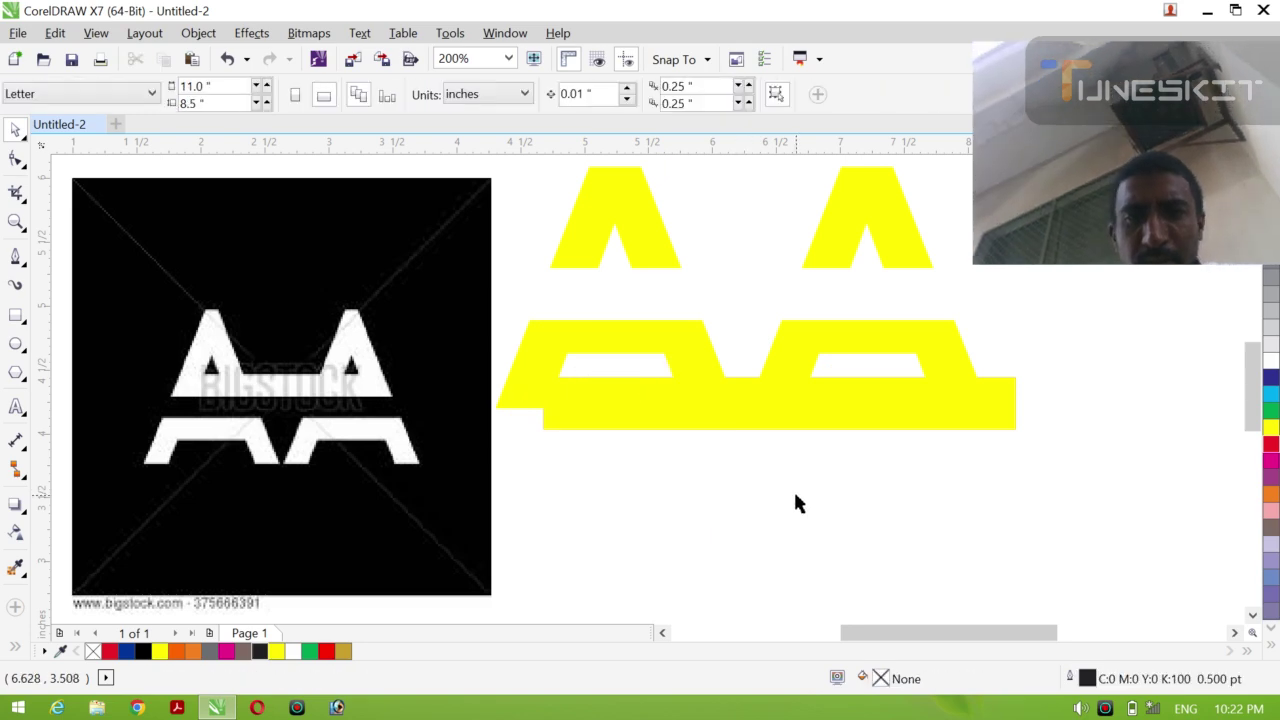
left_click(551, 425)
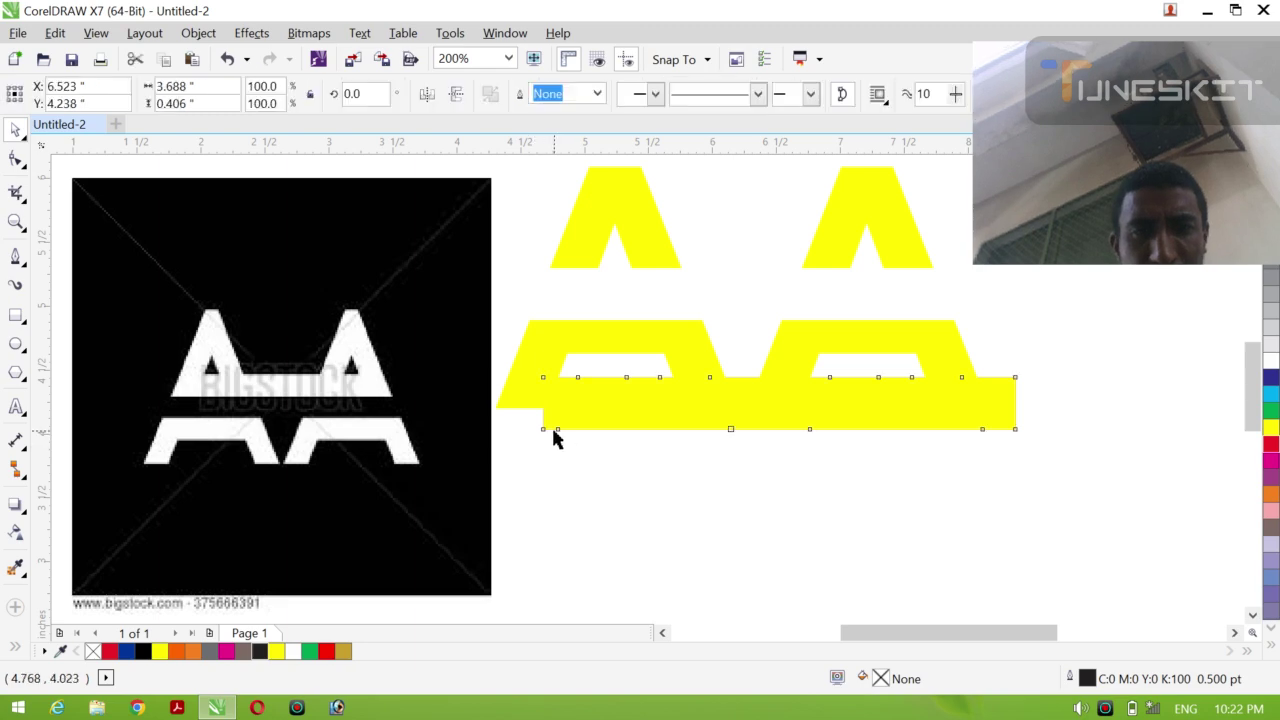
key("Delete")
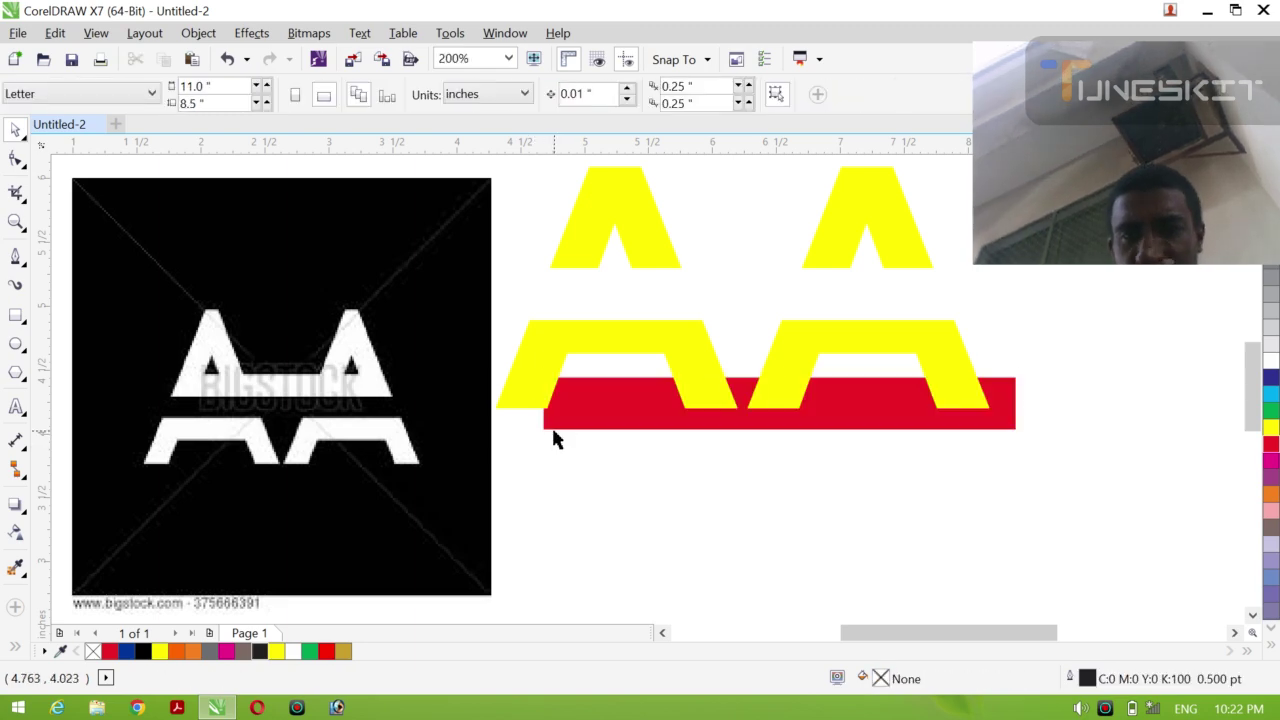
left_click(570, 424)
key("Delete")
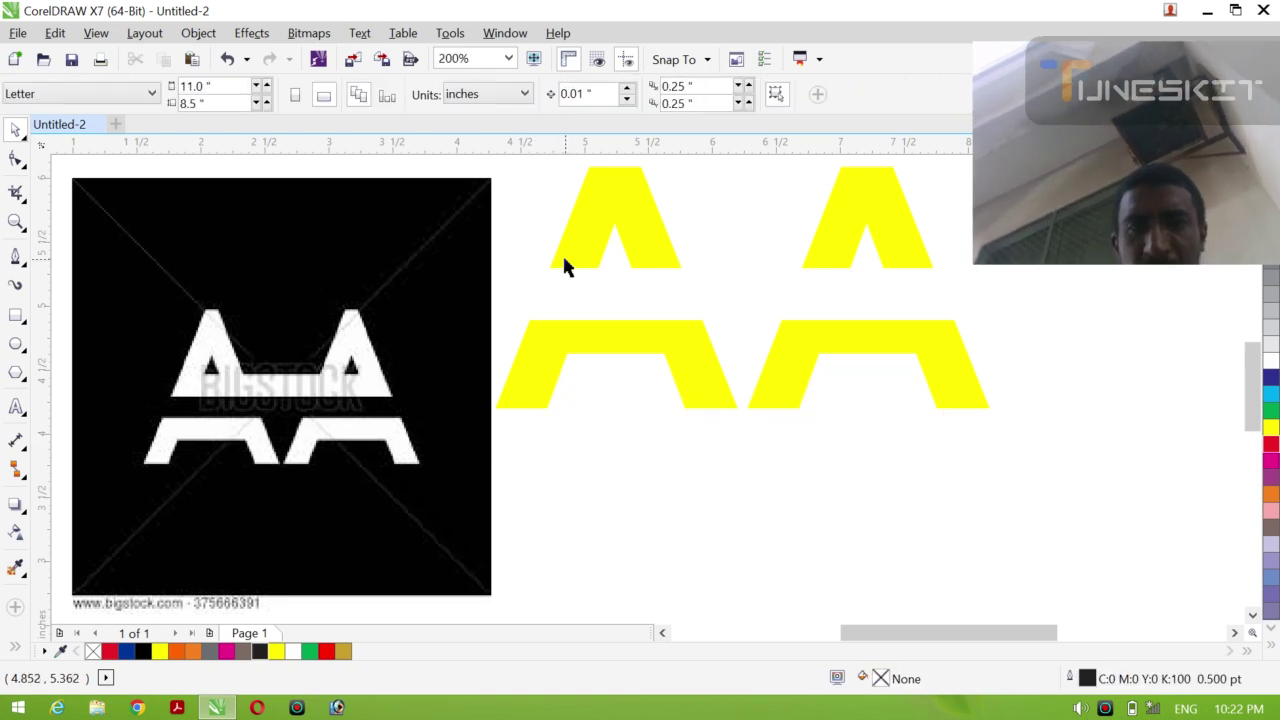
Move the four yellow pieces together to a centre of about X 6.44 in, Y 4.31 in and recolour them 50% black
left_click_drag(518, 158, 1000, 460)
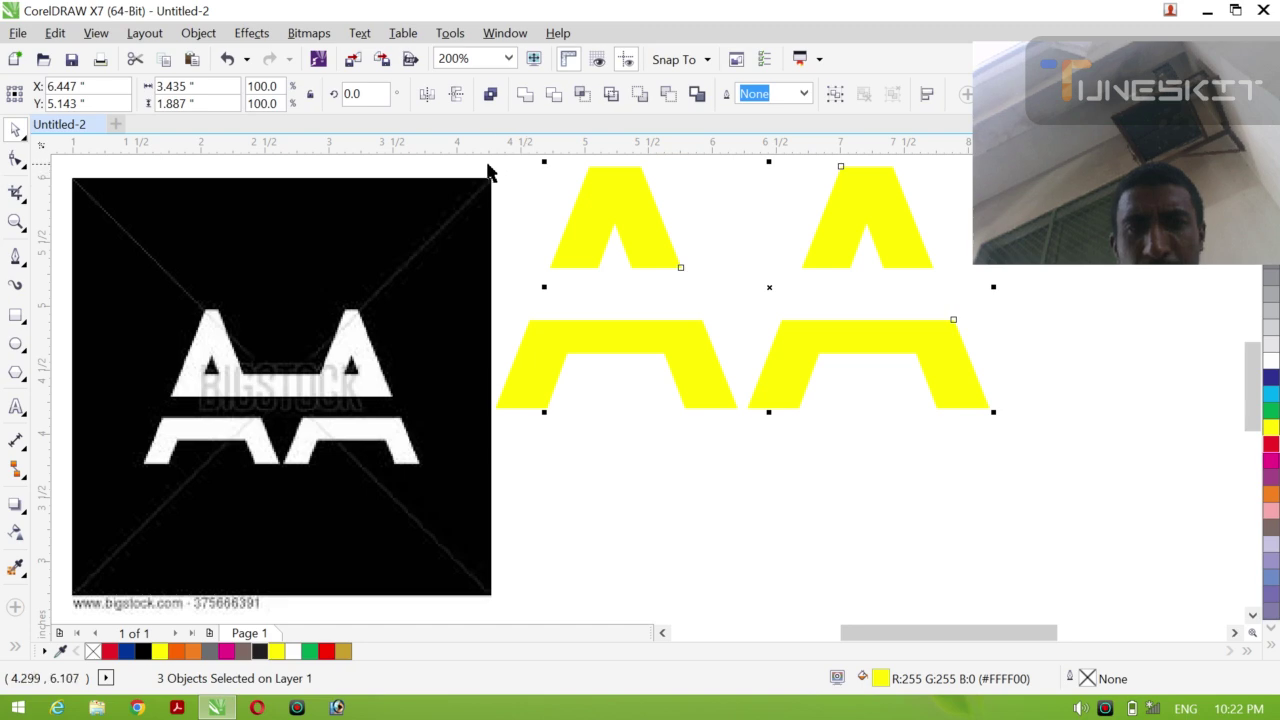
left_click_drag(481, 170, 1017, 460)
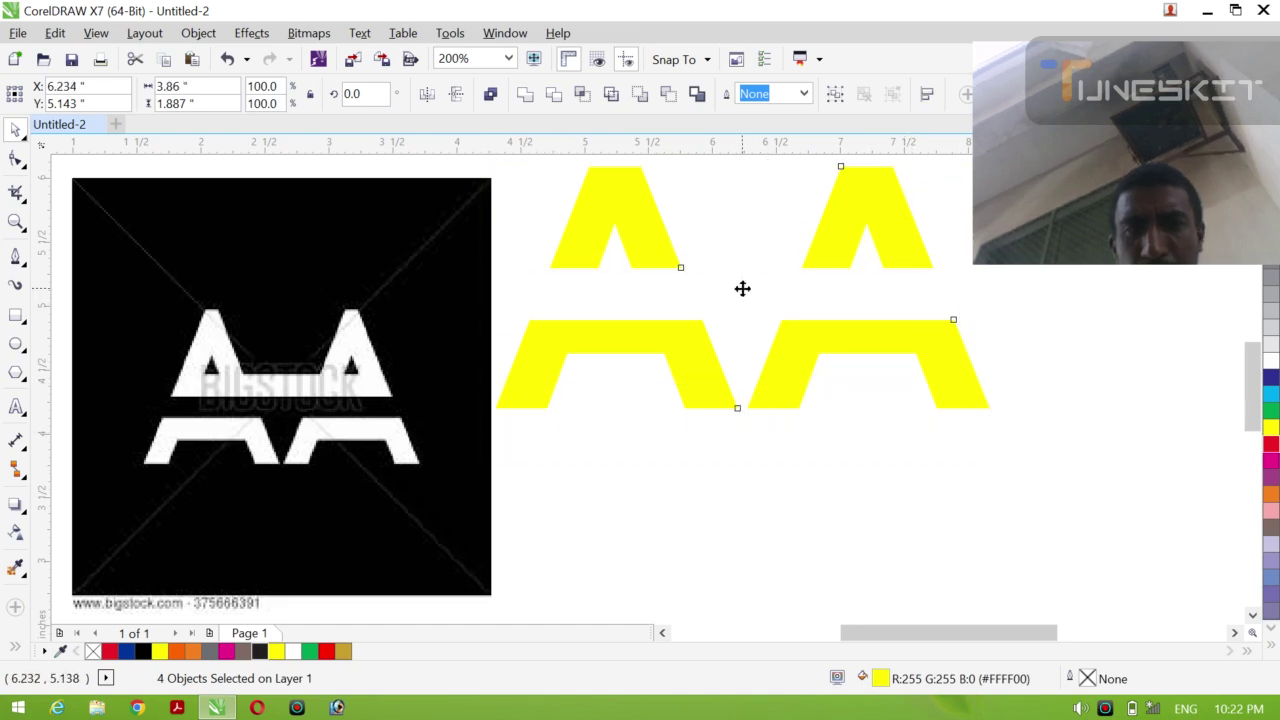
left_click_drag(742, 288, 768, 394)
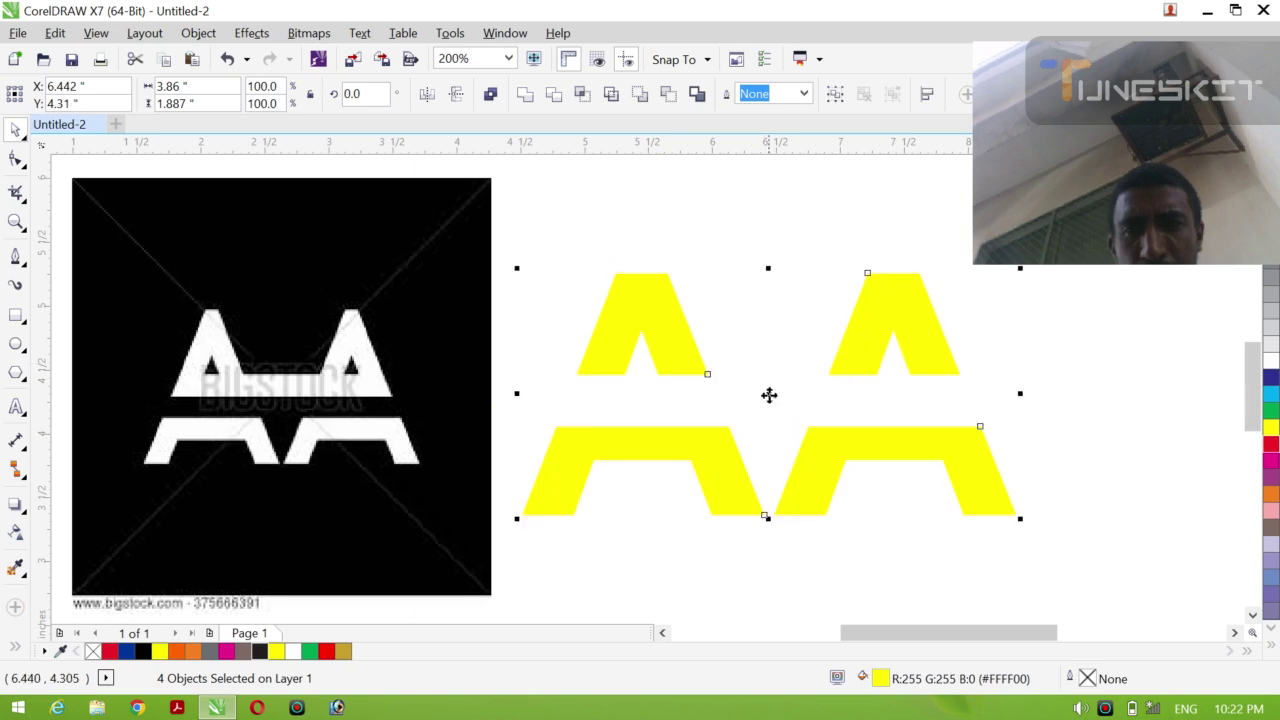
left_click(1271, 284)
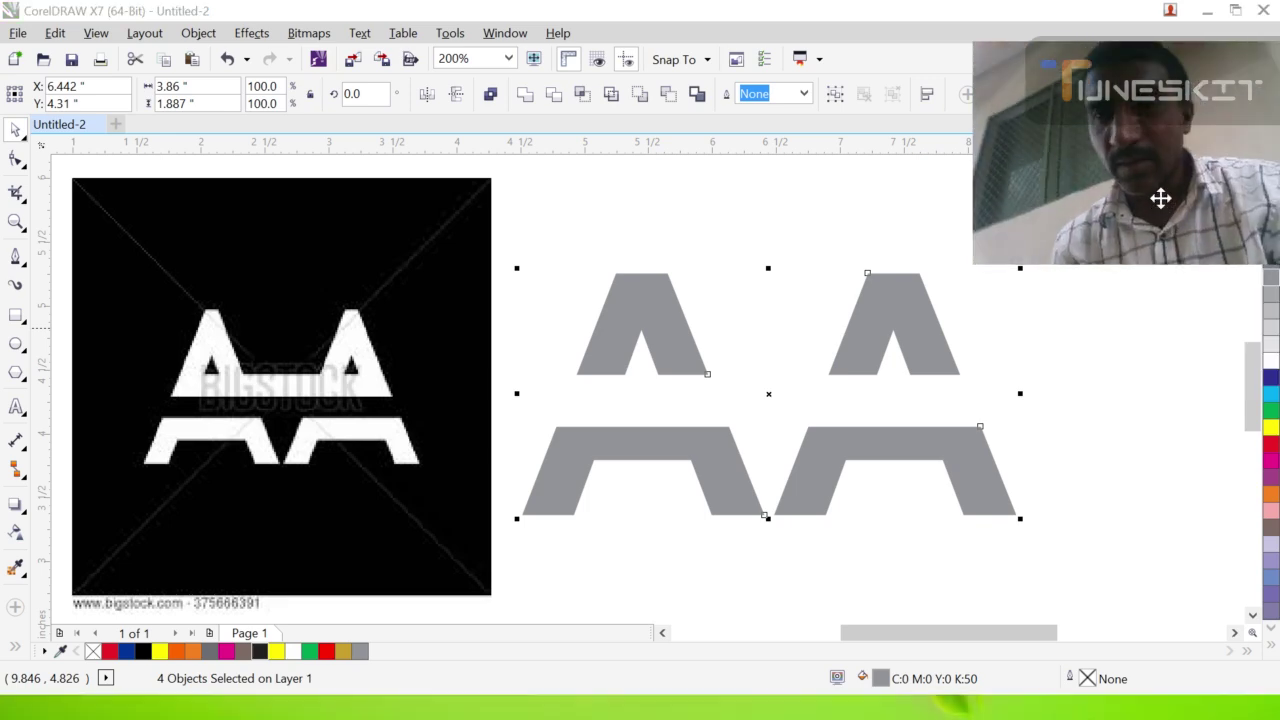
left_click(1196, 329)
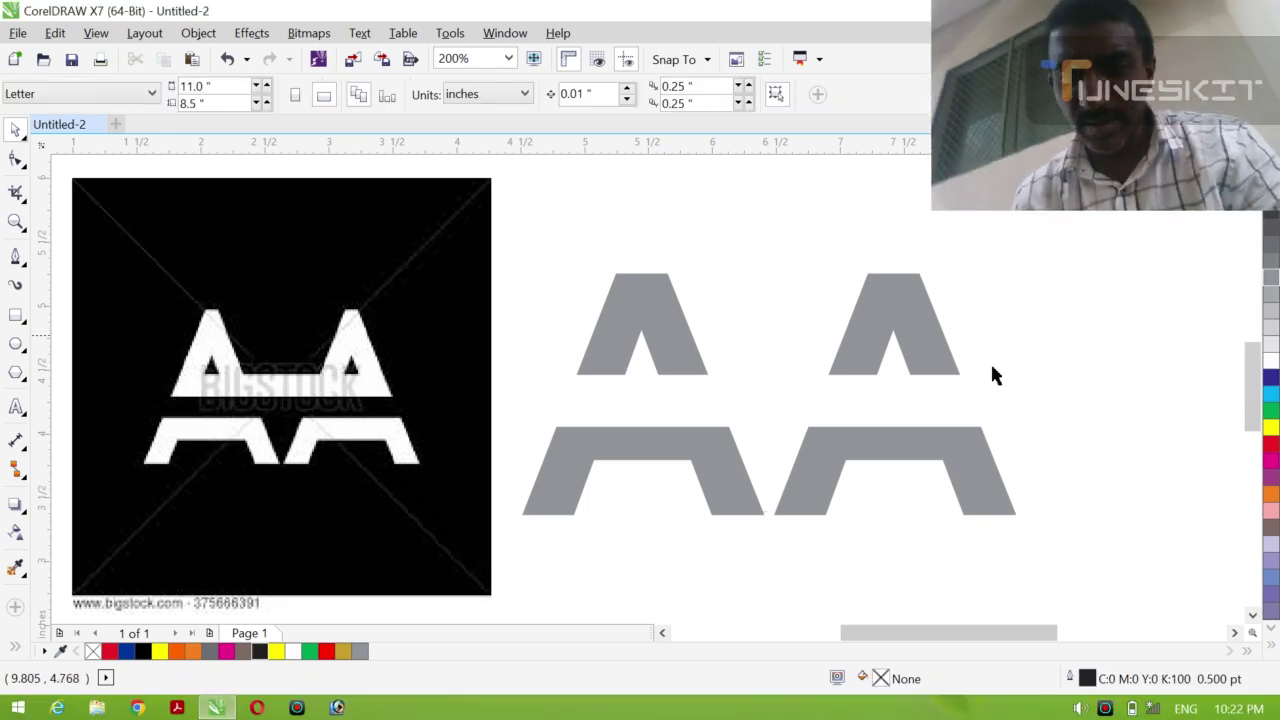
Draw a rectangle about 2.99 × 0.16 in across the base of the two upper letter pieces and convert it to curves
left_click(15, 316)
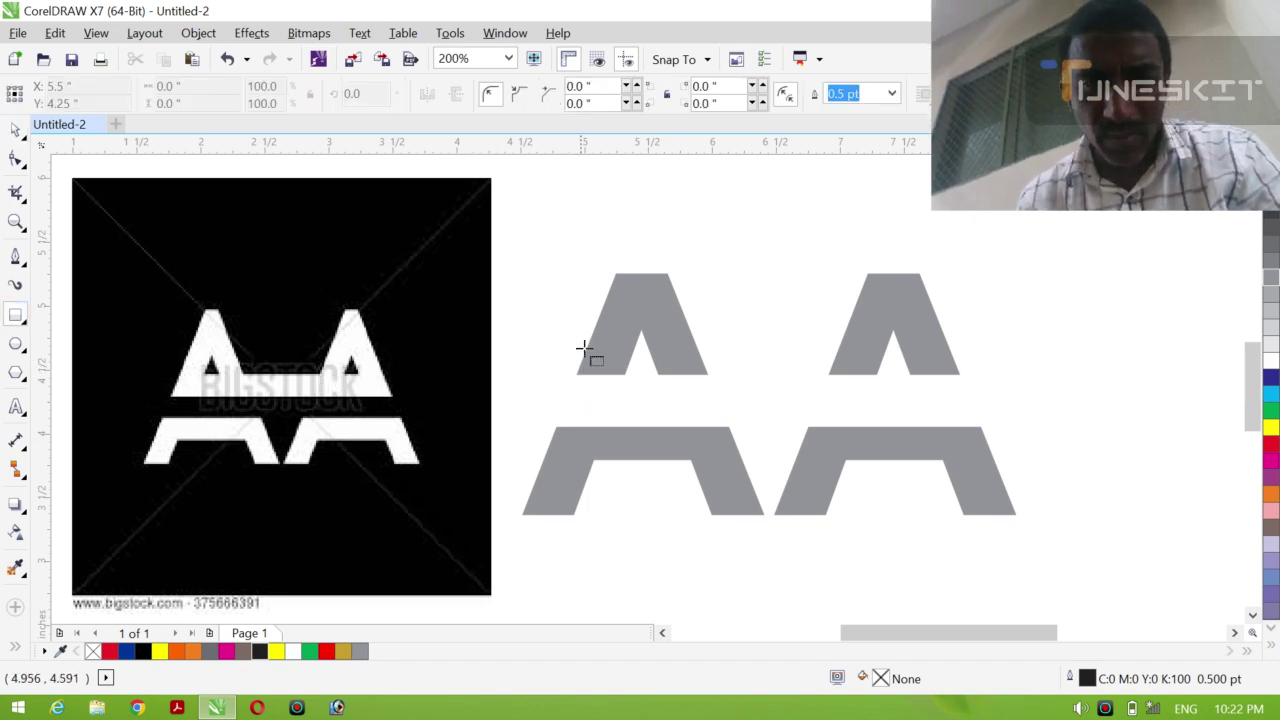
left_click_drag(575, 372, 961, 357)
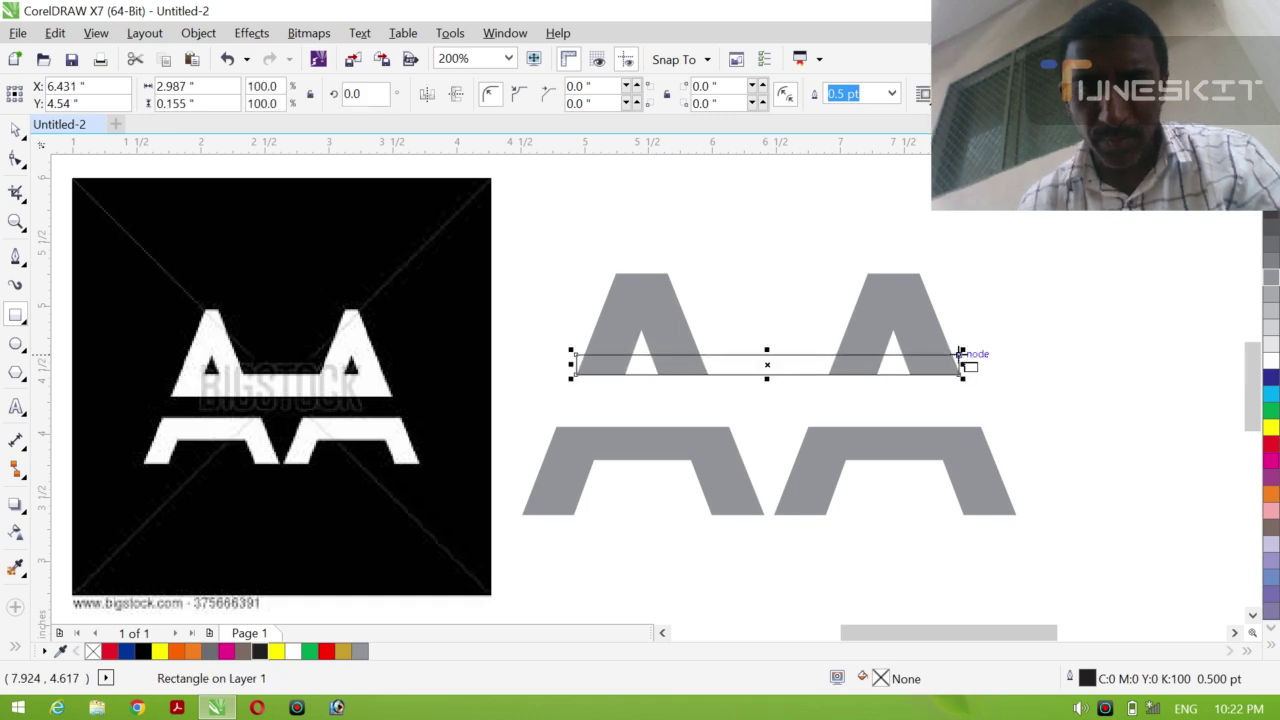
key("ctrl+q")
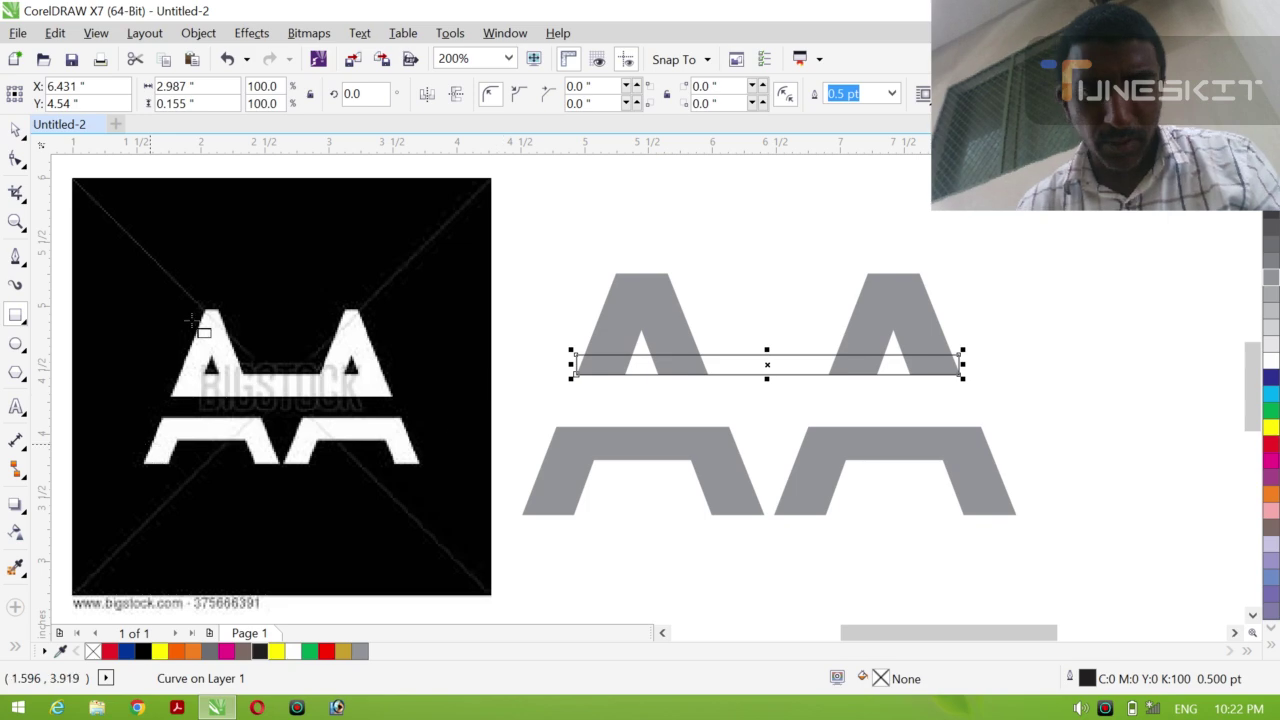
Move the bar's two upper corner nodes inward onto the letters' slanted outer edges at equal height, and fill the bar red
left_click(15, 163)
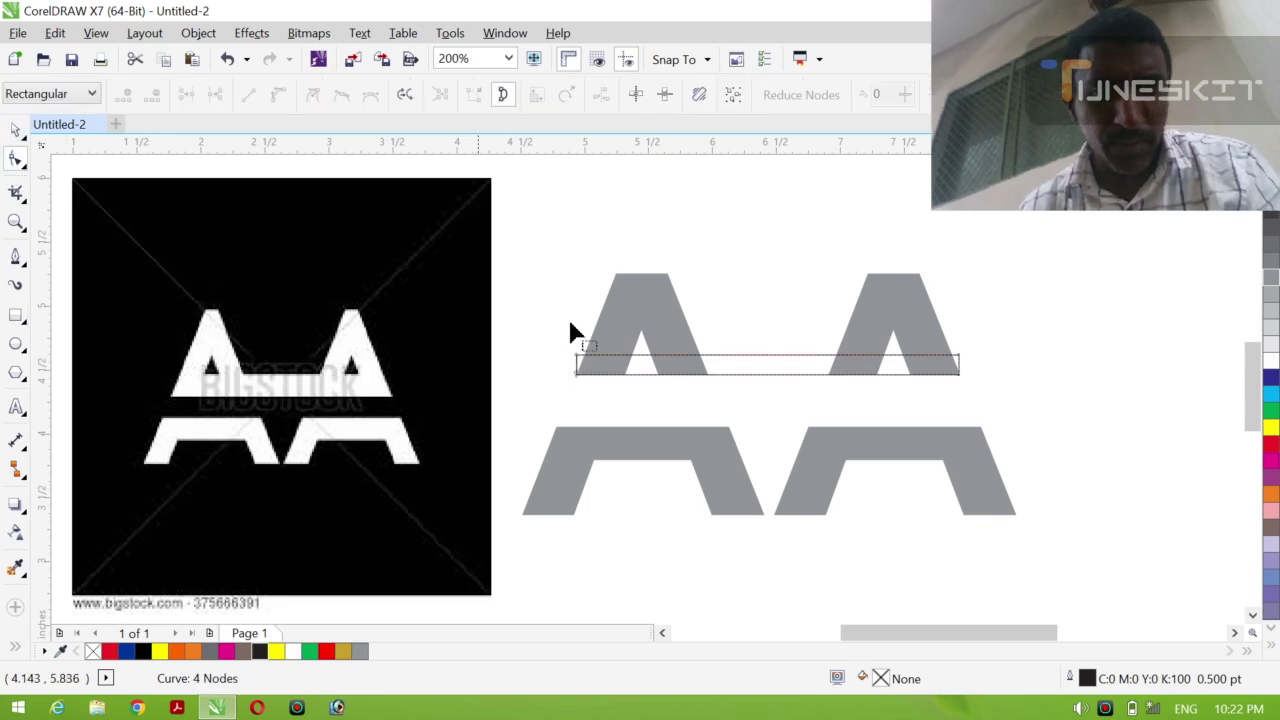
left_click(580, 363)
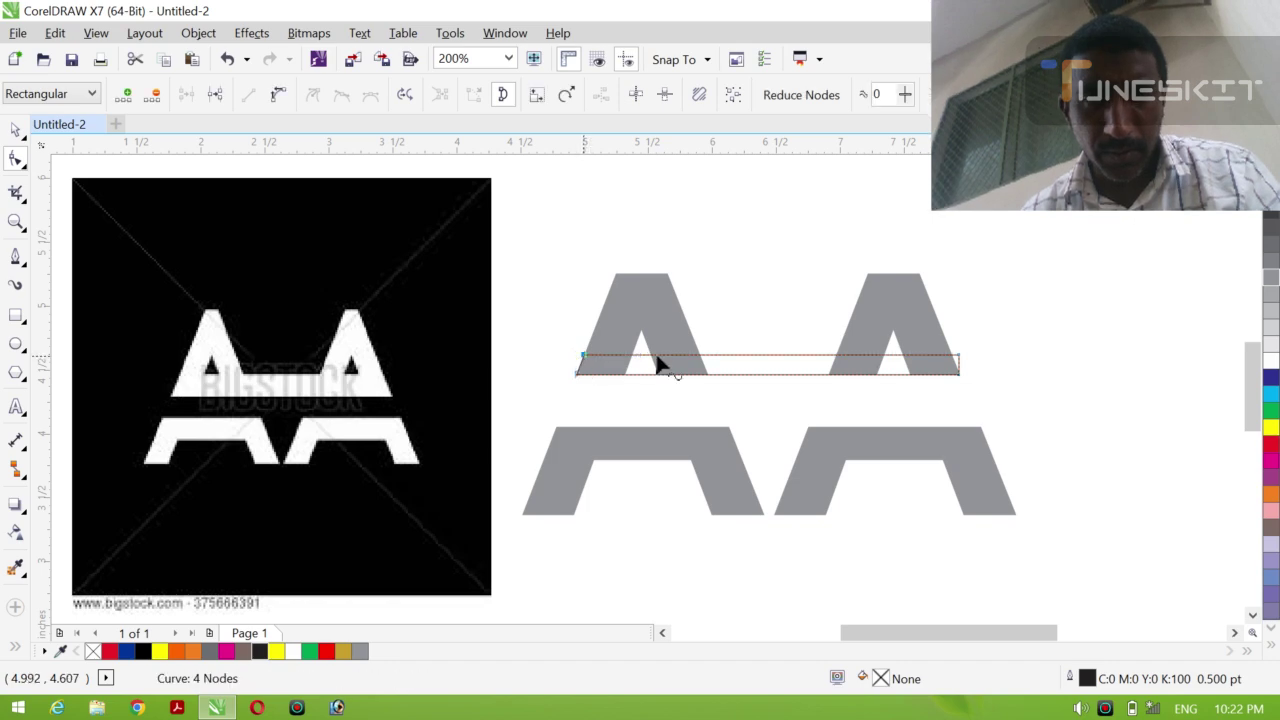
left_click_drag(960, 363, 962, 370)
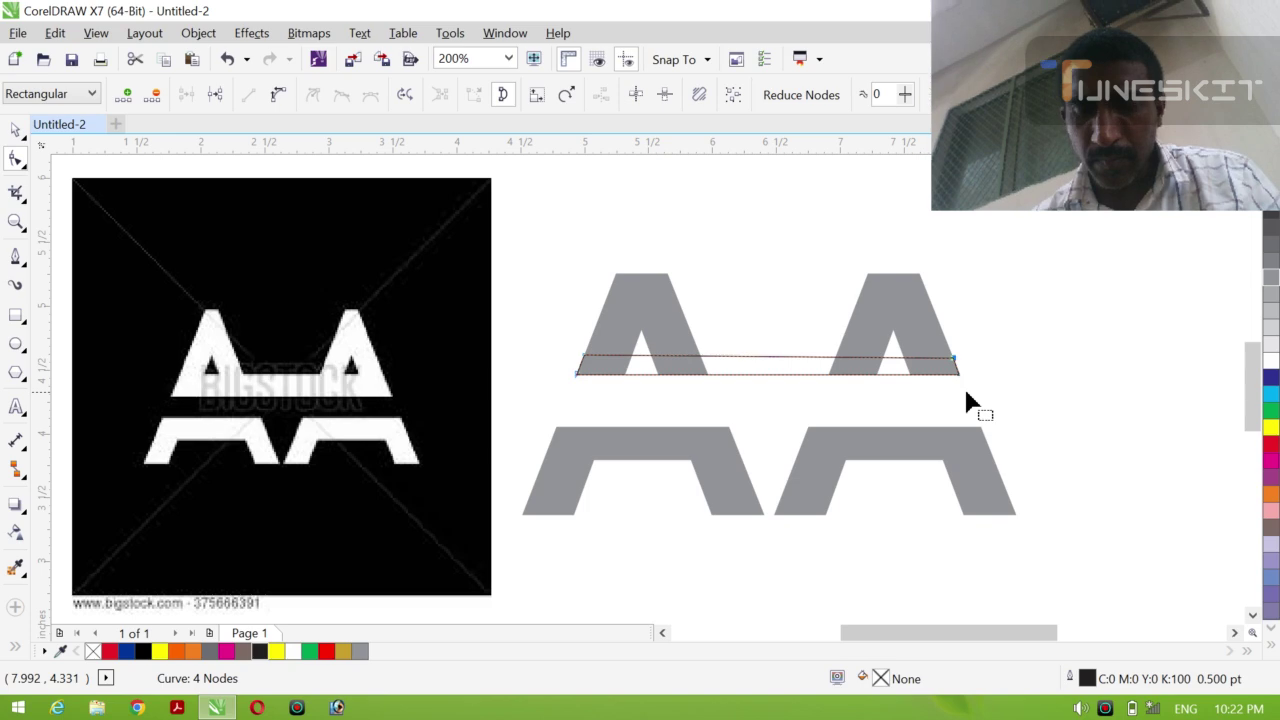
key("Up")
key("Up")
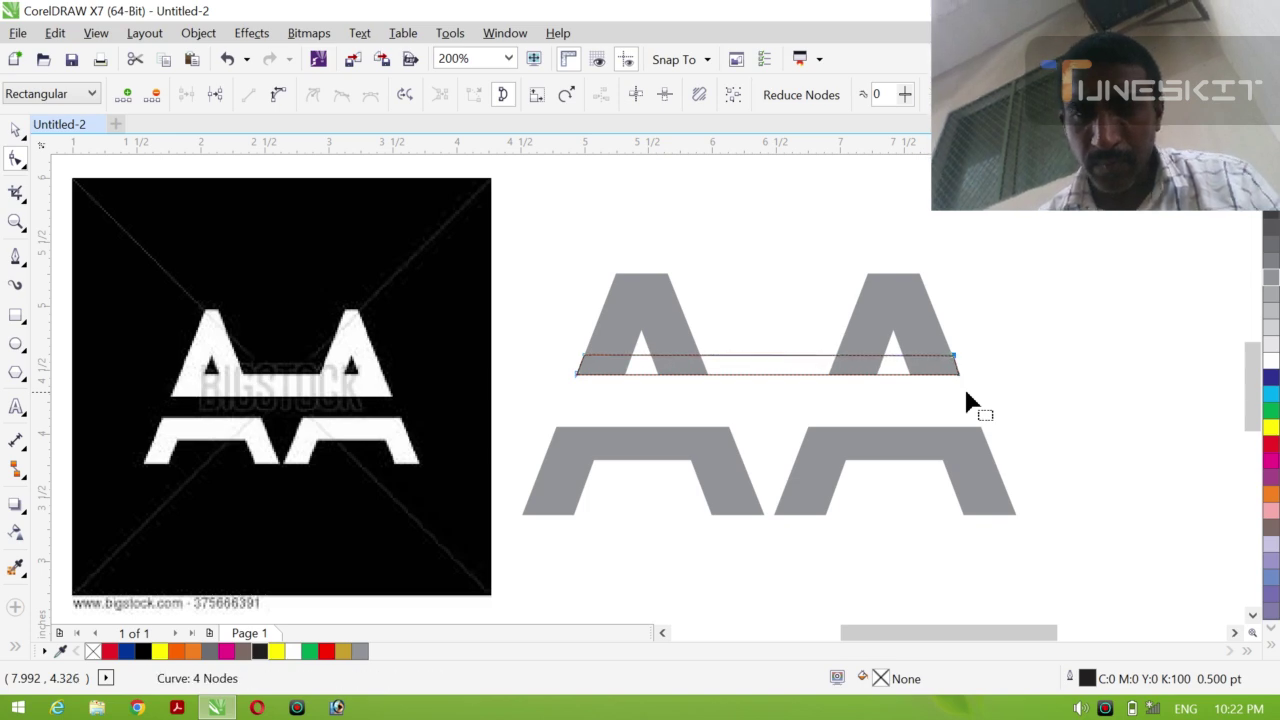
left_click(1271, 443)
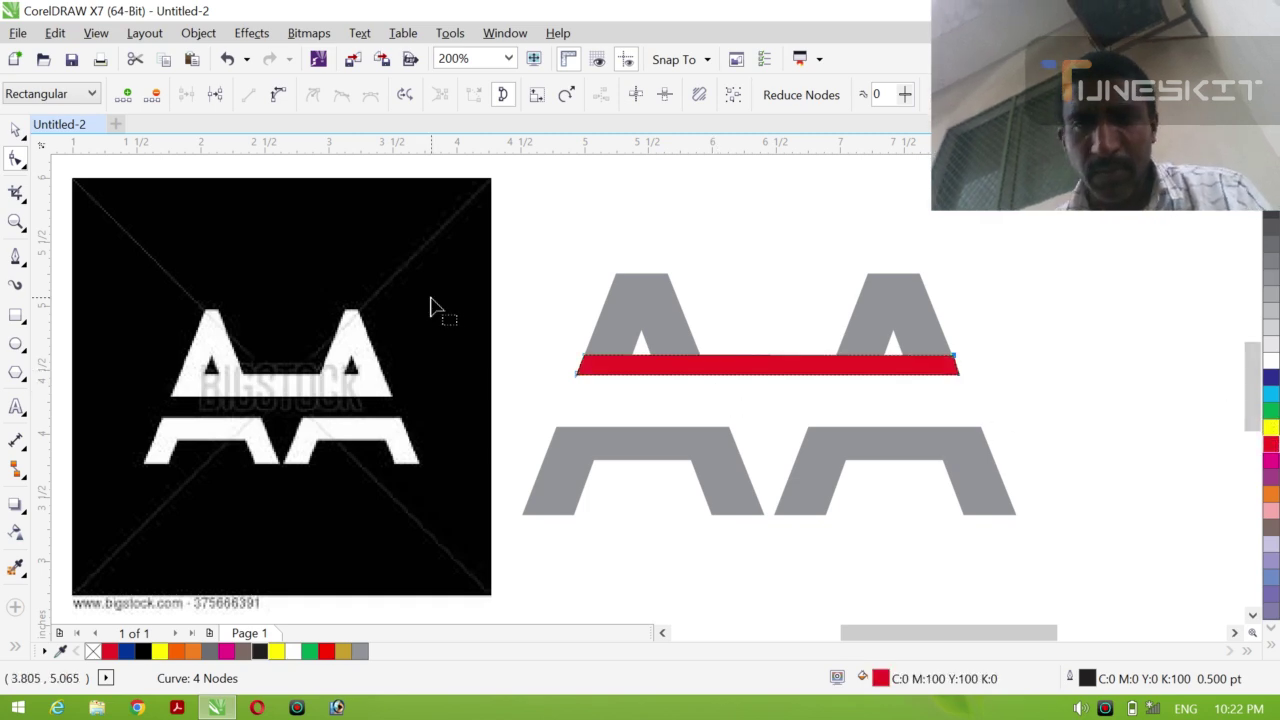
Delete the black reference logo image from the page
left_click(21, 131)
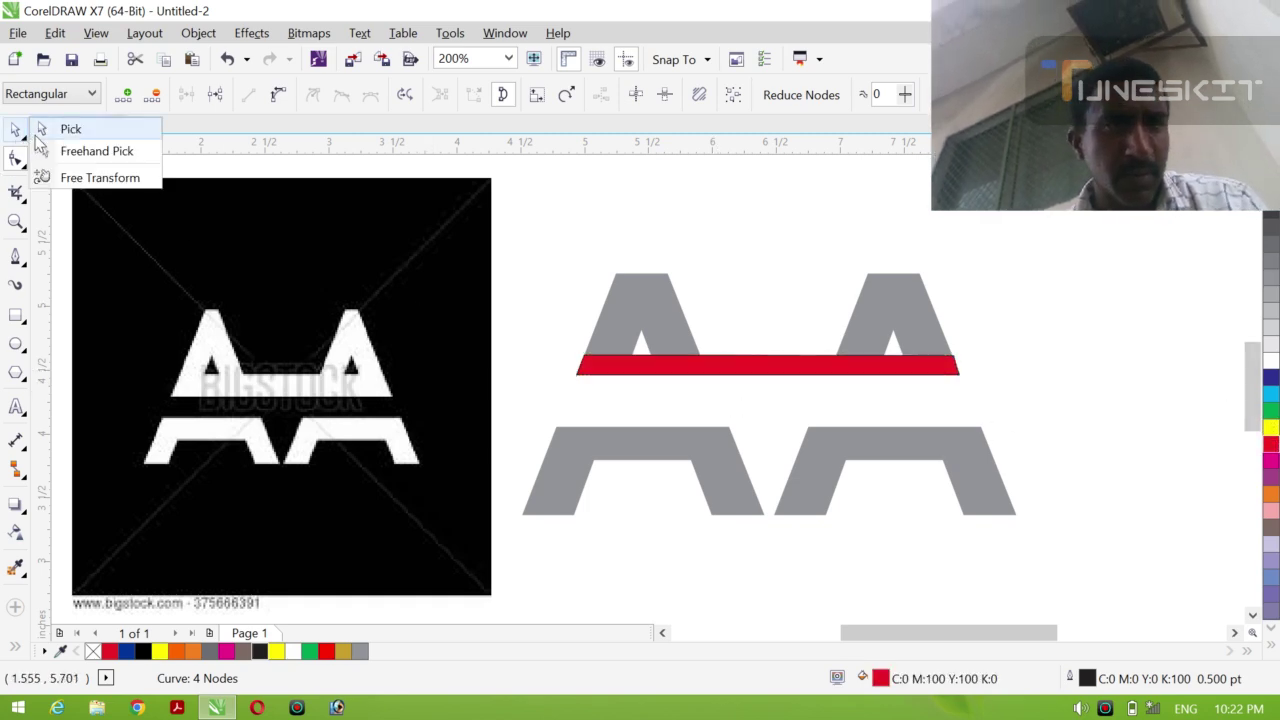
left_click(66, 128)
left_click(531, 223)
left_click(380, 326)
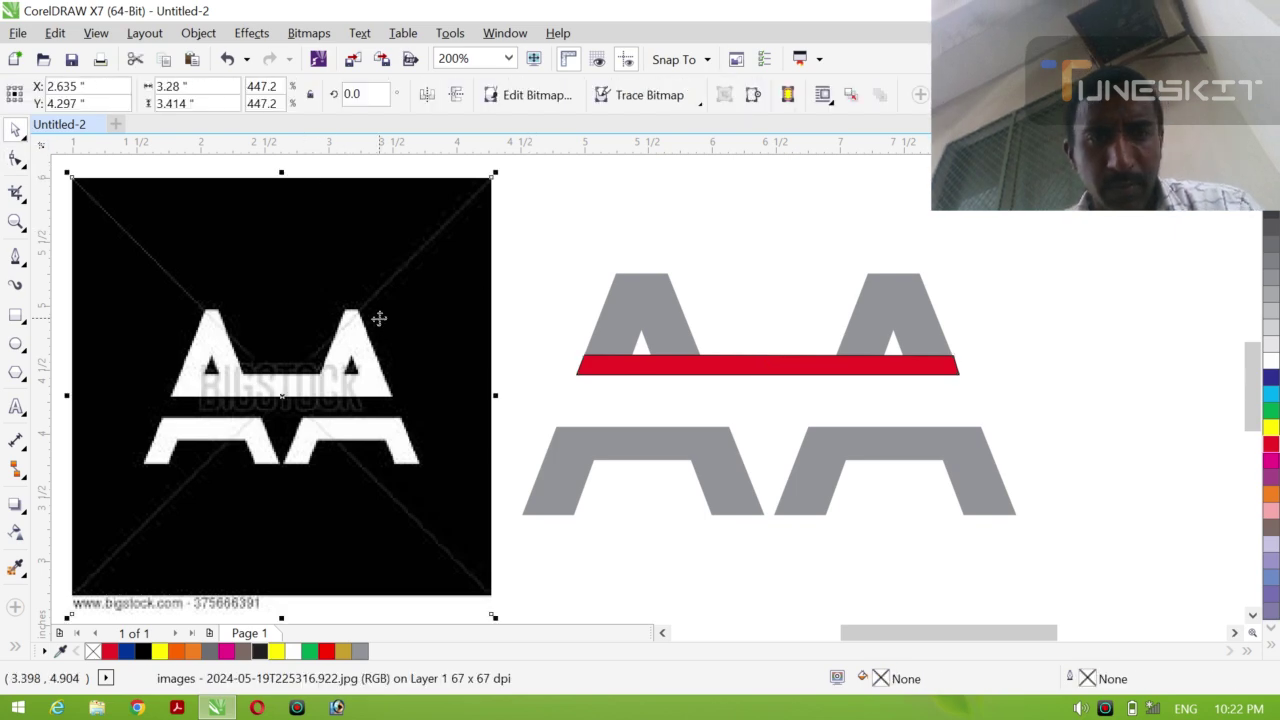
key("Delete")
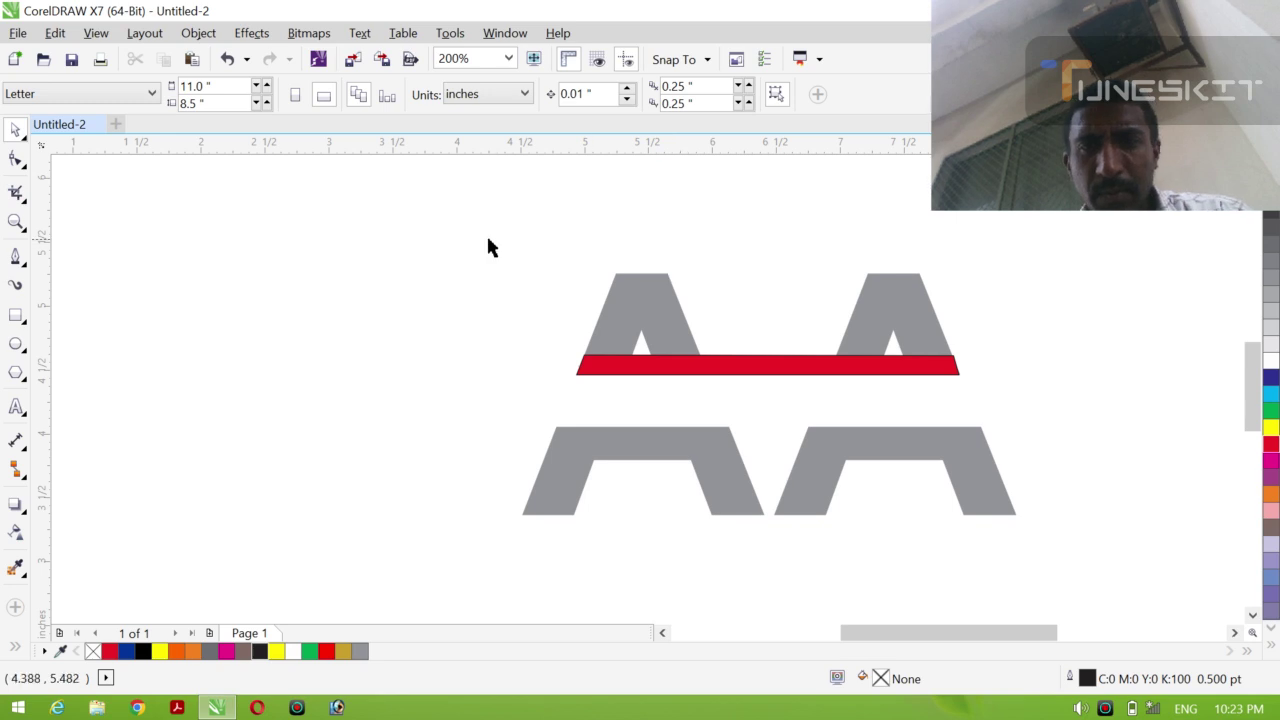
Set the outline width of the two upper letter pieces and the red bar to None
left_click_drag(488, 238, 1020, 402)
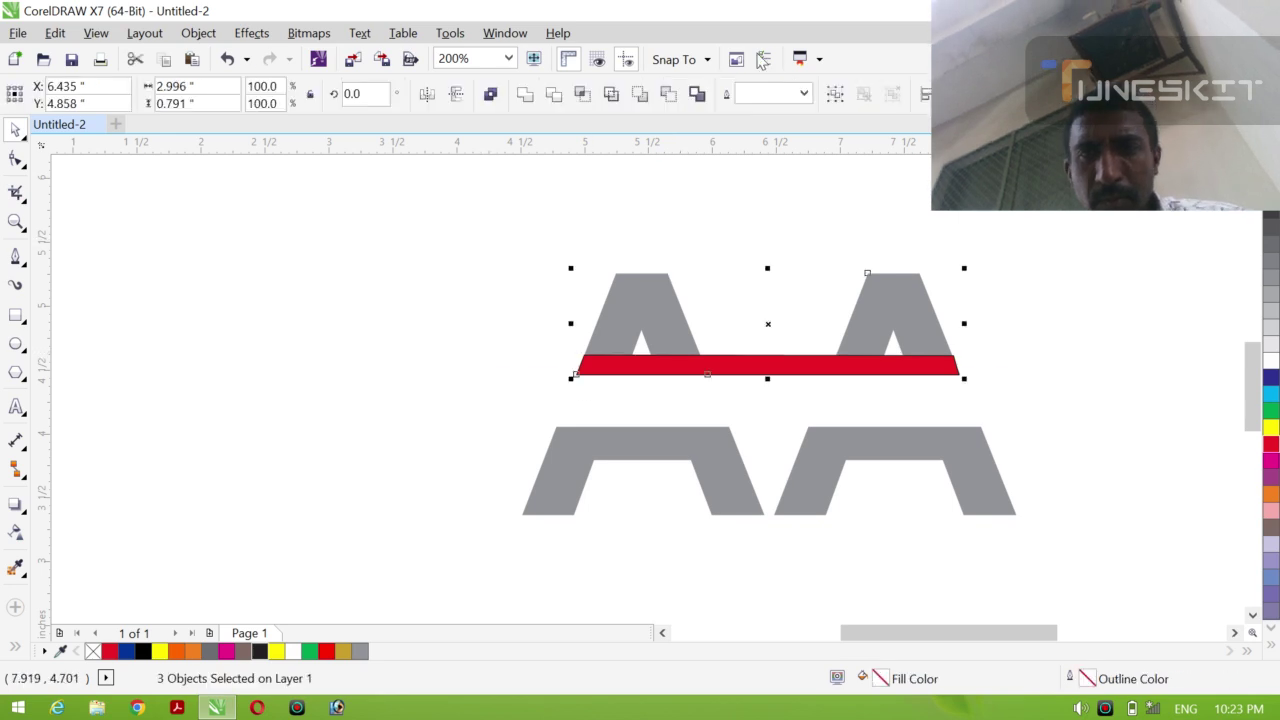
left_click(803, 93)
left_click(781, 111)
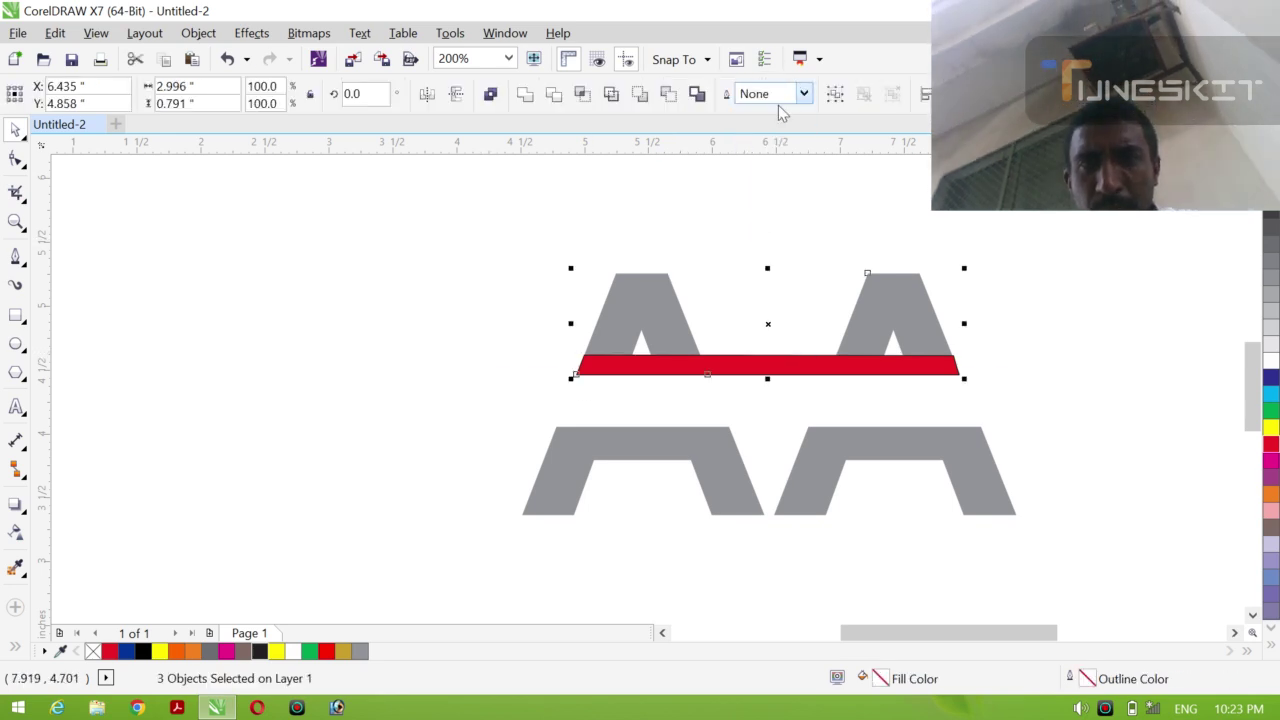
left_click(548, 303)
Weld the two upper letter pieces and the red bar into a single grey shape, and select it
left_click_drag(515, 240, 976, 411)
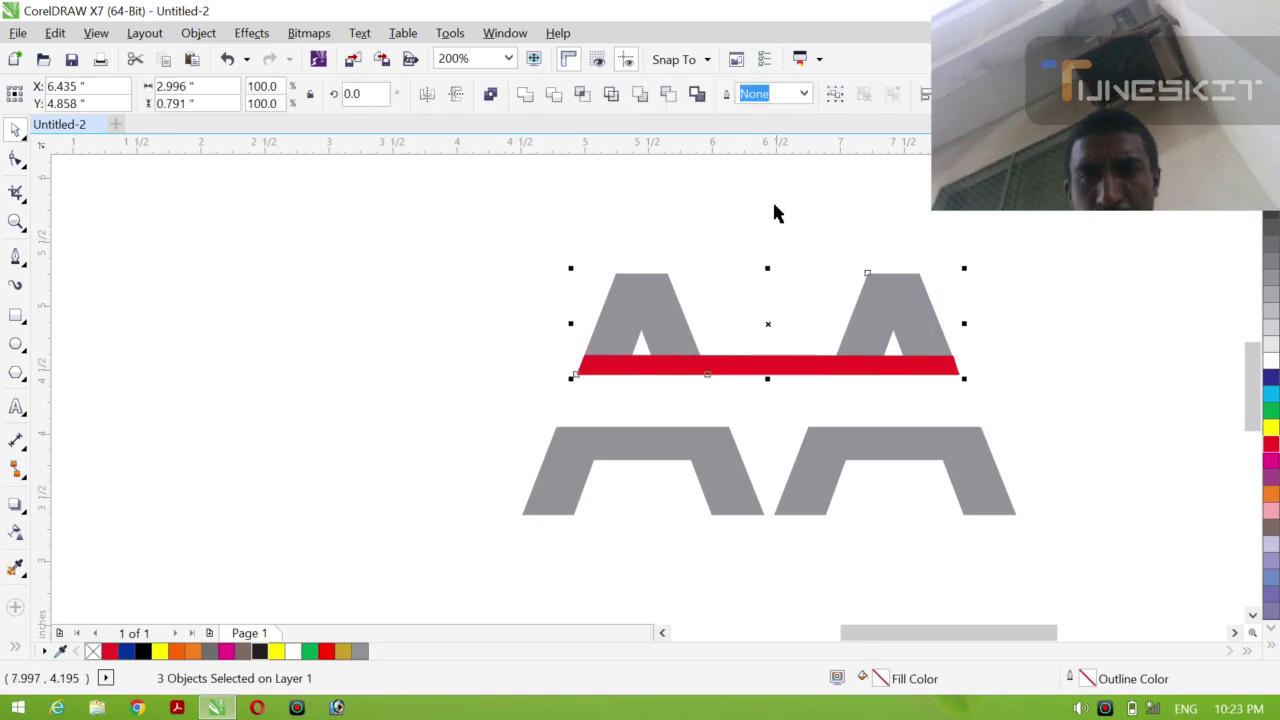
left_click(528, 96)
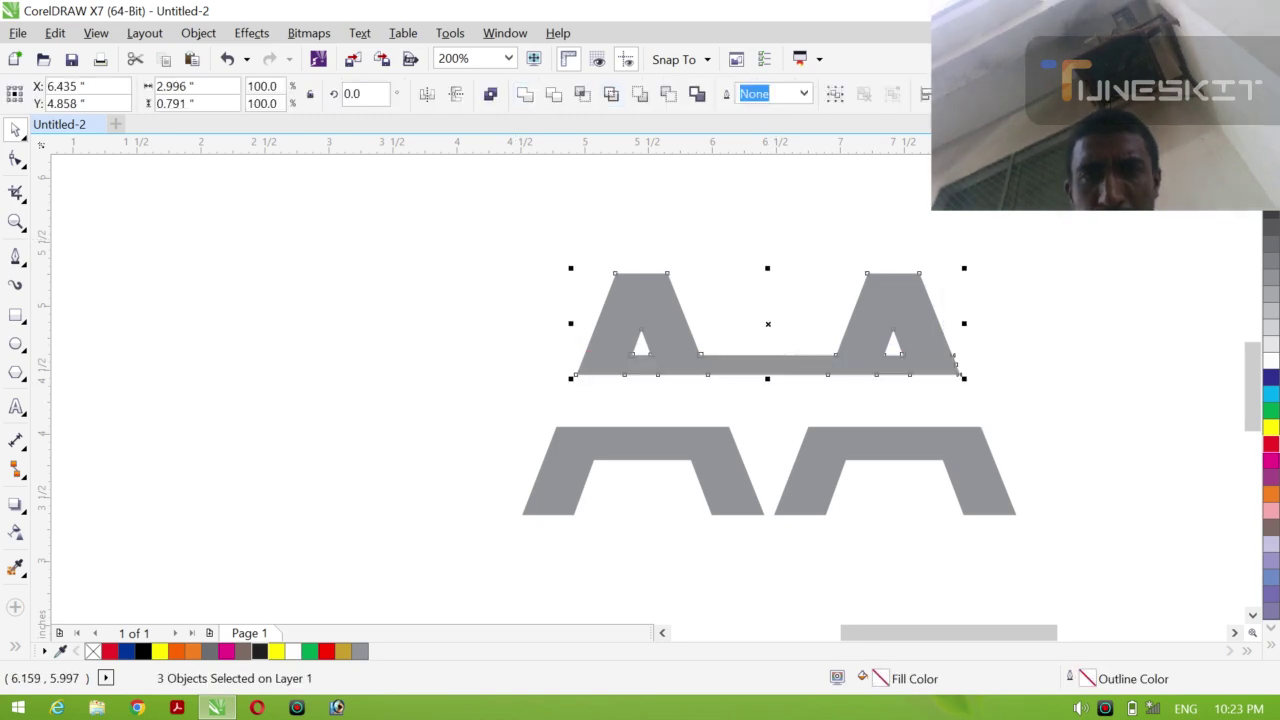
left_click(508, 310)
left_click(836, 374)
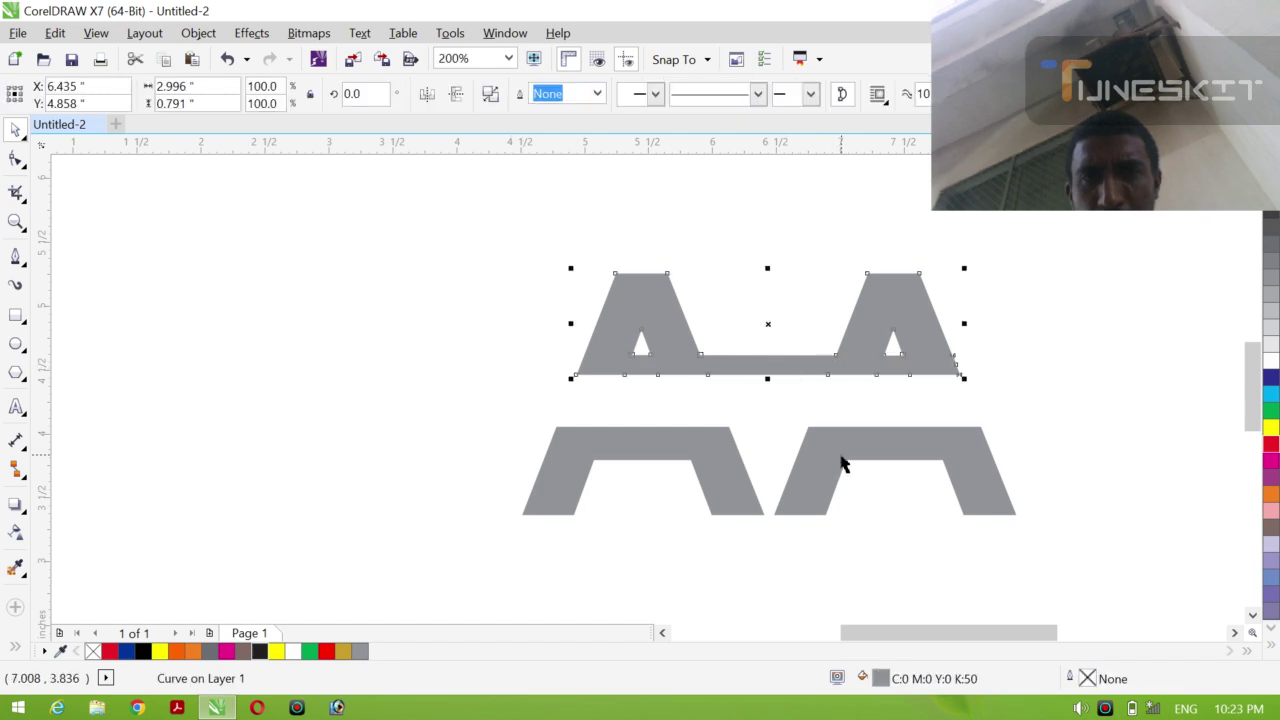
Group the welded upper shape with both lower letter pieces, and centre the whole group on the page
left_click(718, 476, "shift")
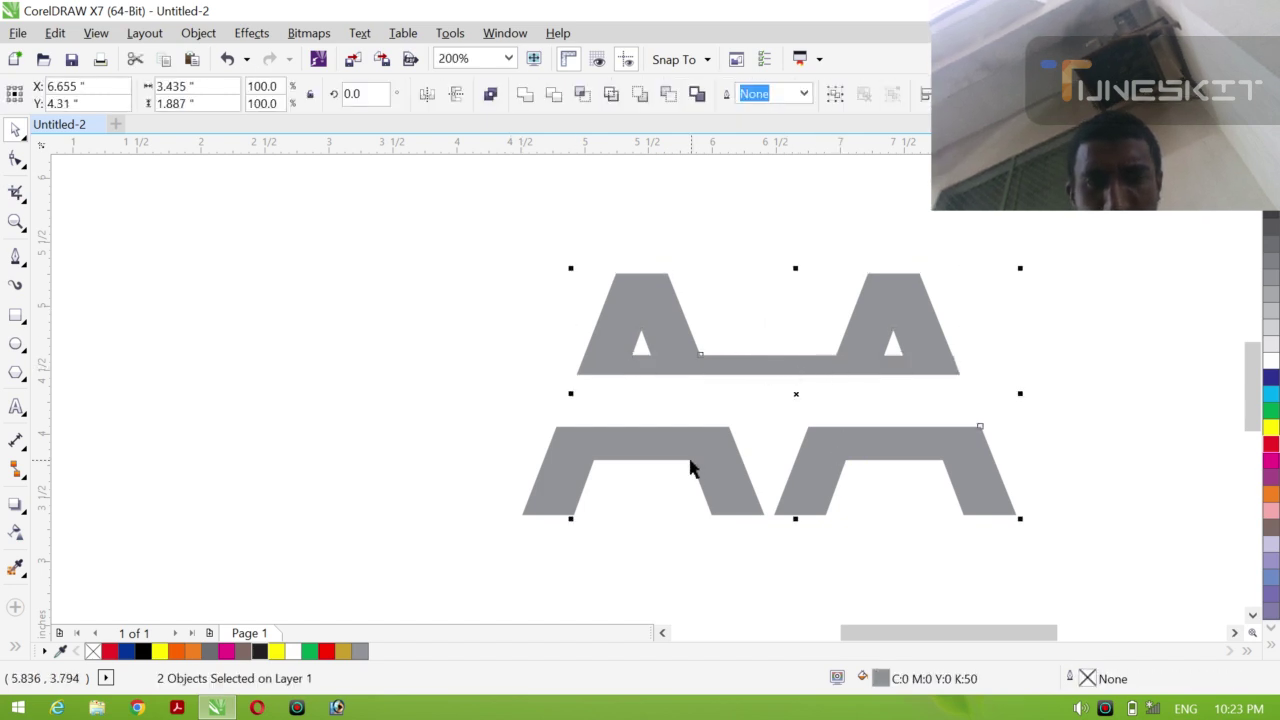
key("ctrl+g")
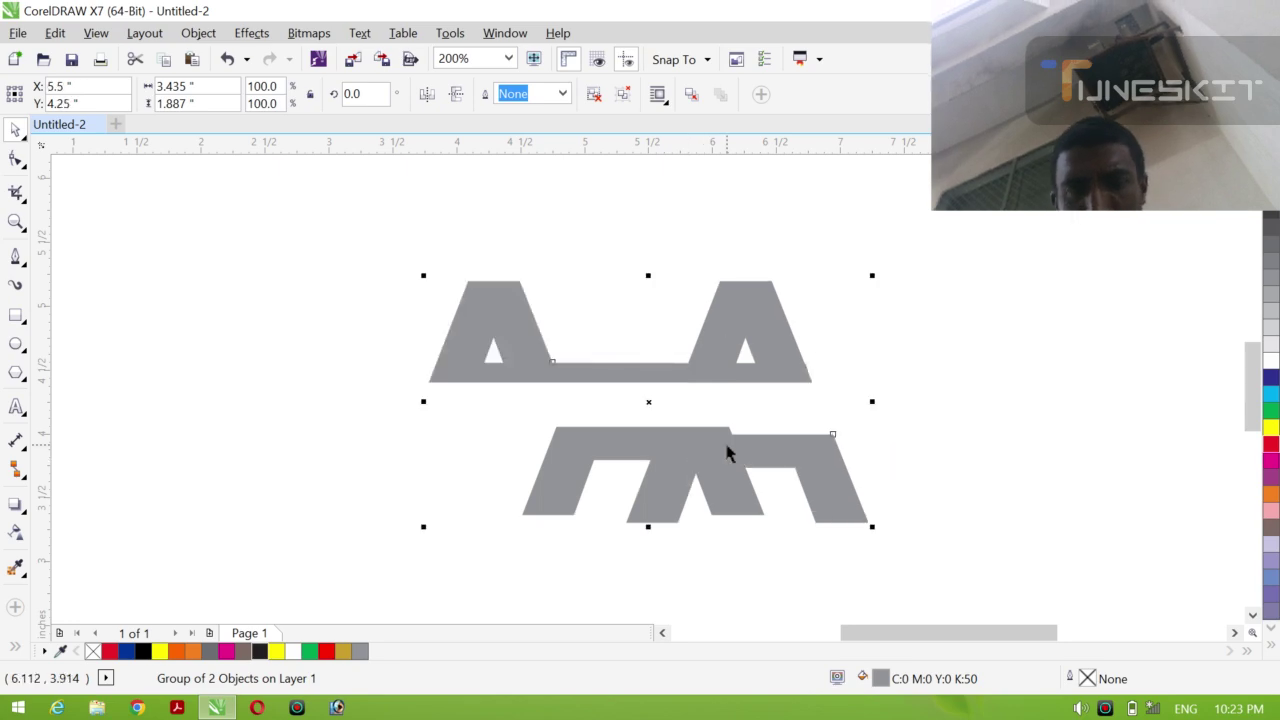
left_click(473, 432)
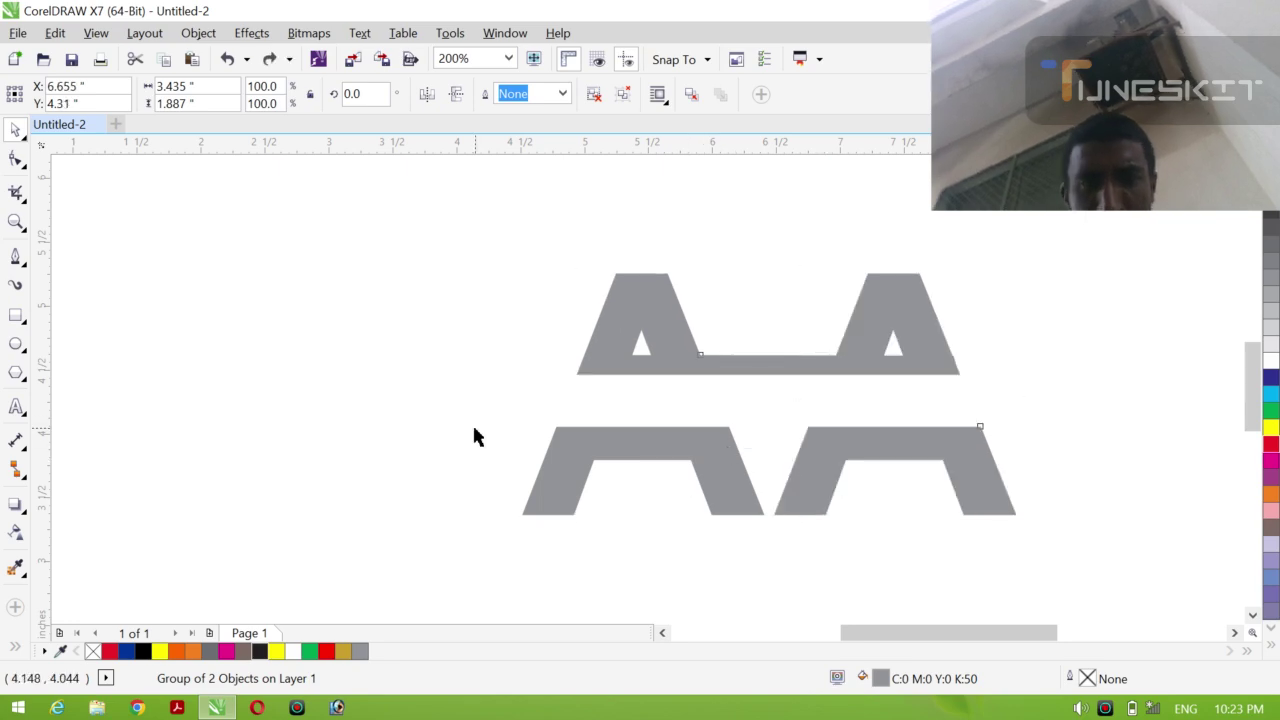
left_click(558, 478)
left_click(803, 463, "shift")
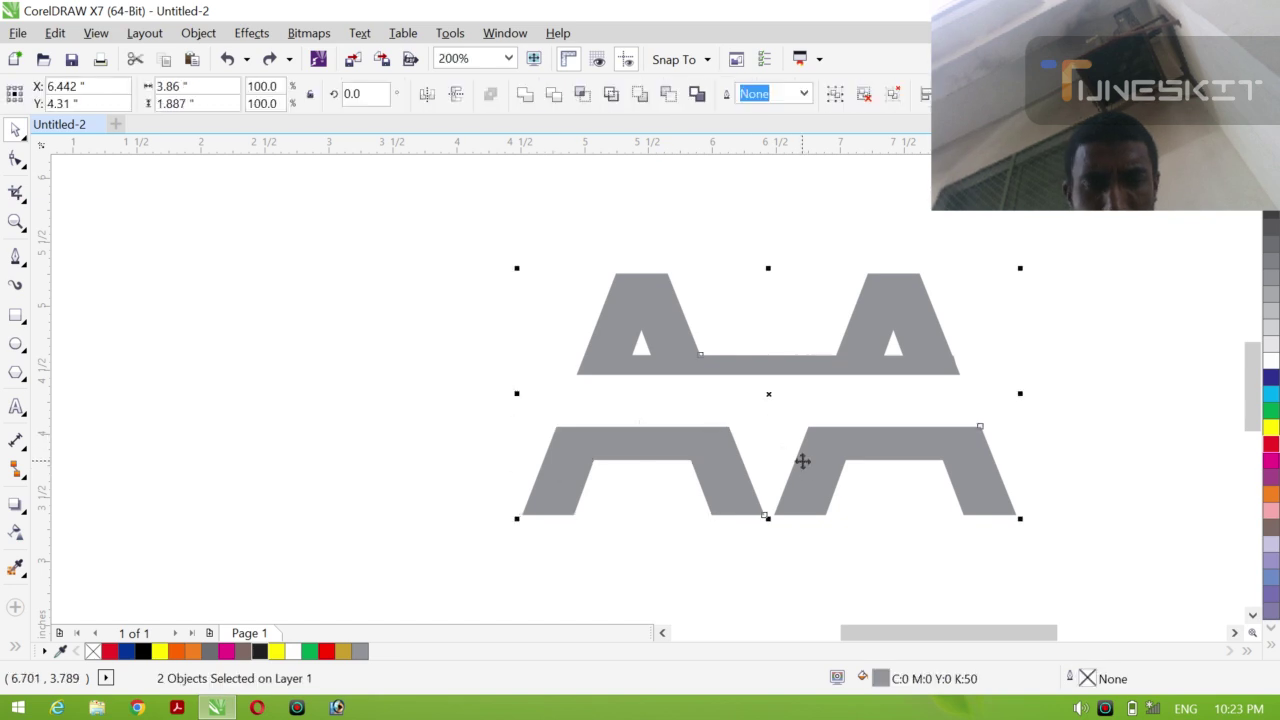
key("ctrl+g")
key("p")
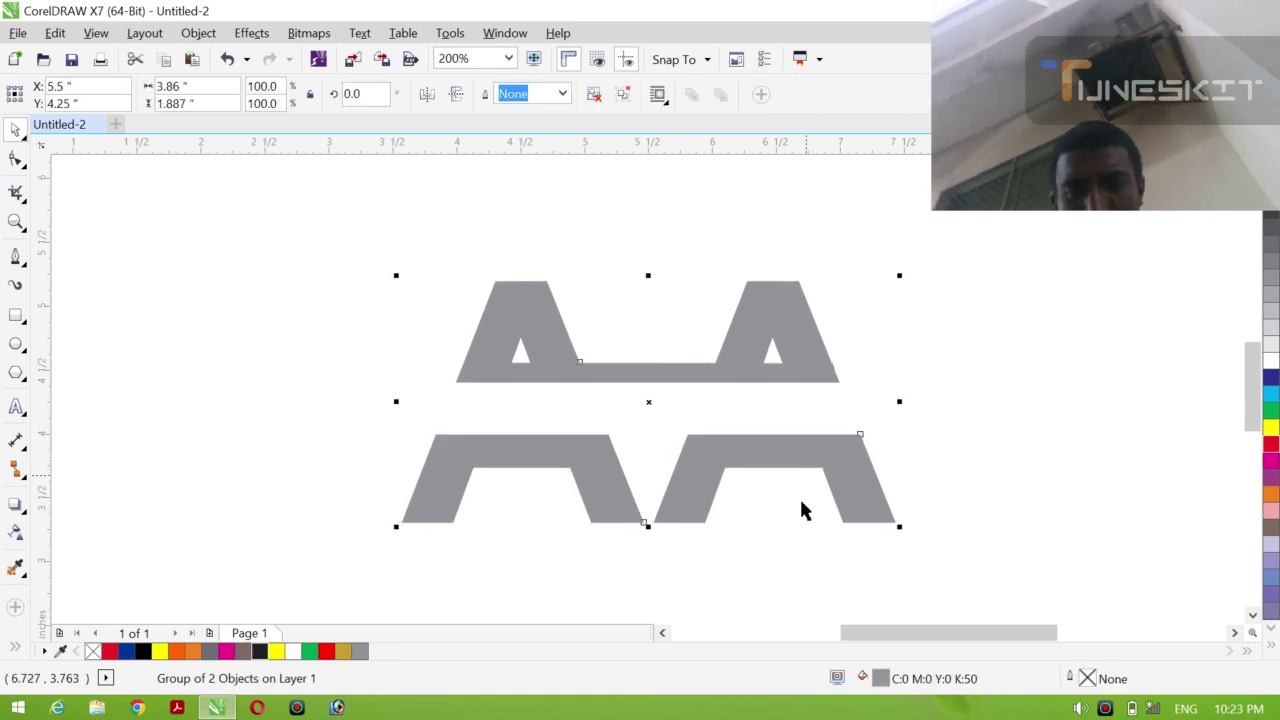
Enlarge the logo group proportionally to about 5.05 × 2.47 inches, and fill it with brown (C:0 M:20 Y:20 K:60)
left_click_drag(903, 526, 976, 564)
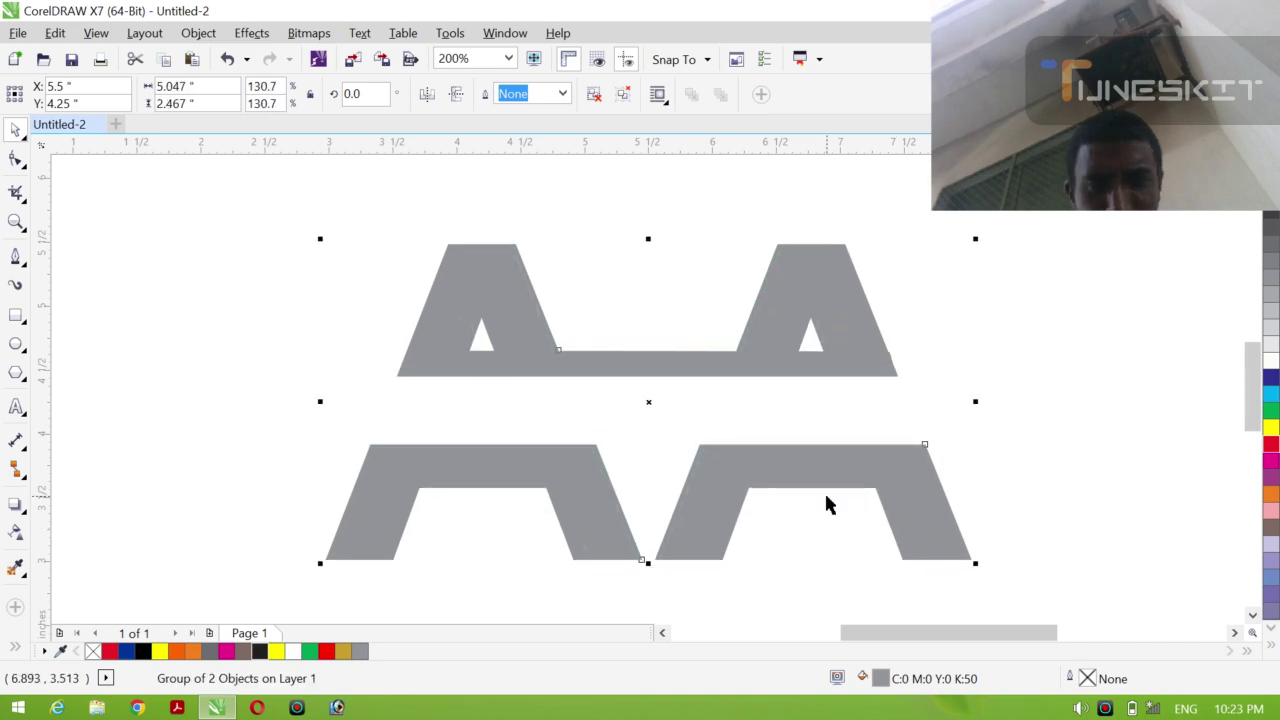
left_click(1270, 444)
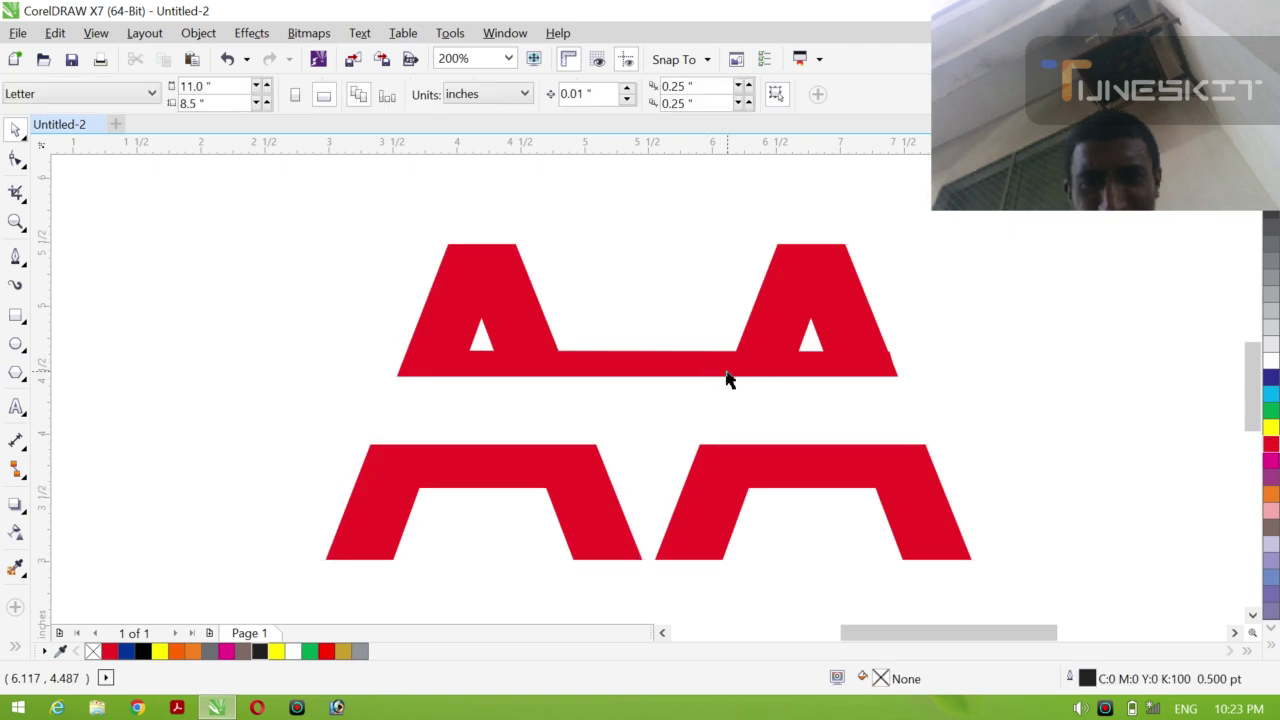
left_click(1270, 528)
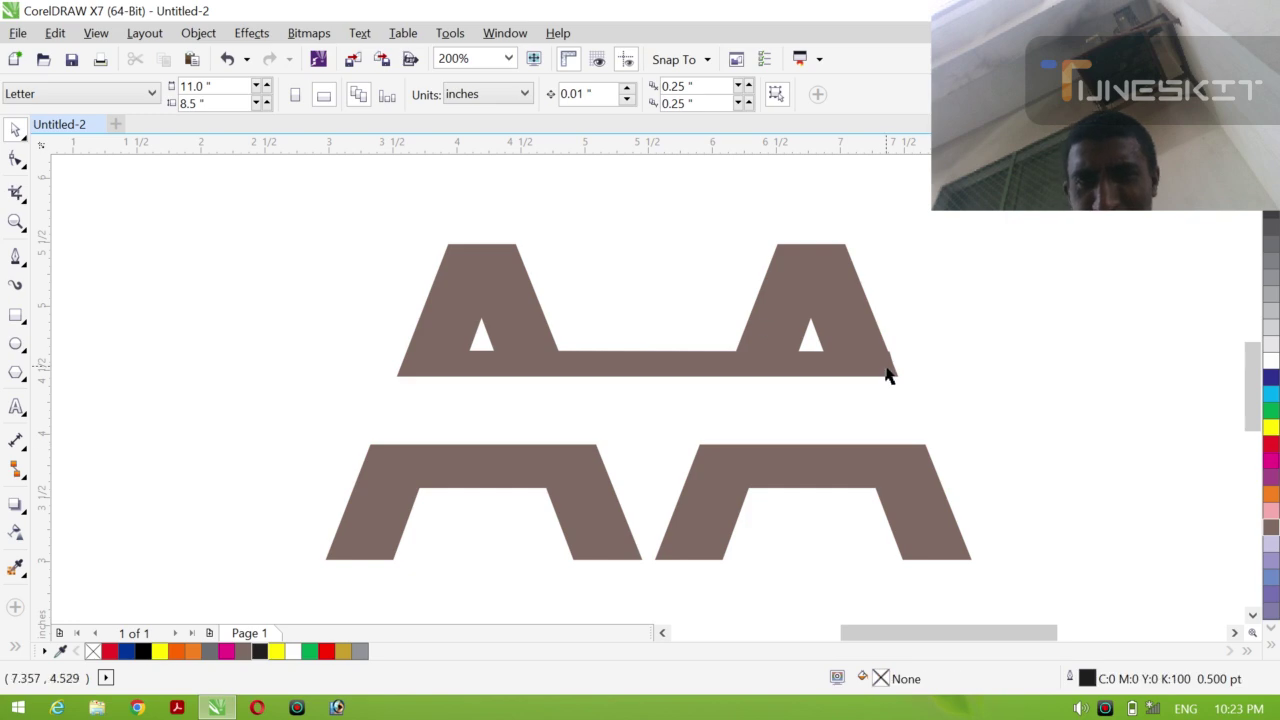
left_click(760, 356)
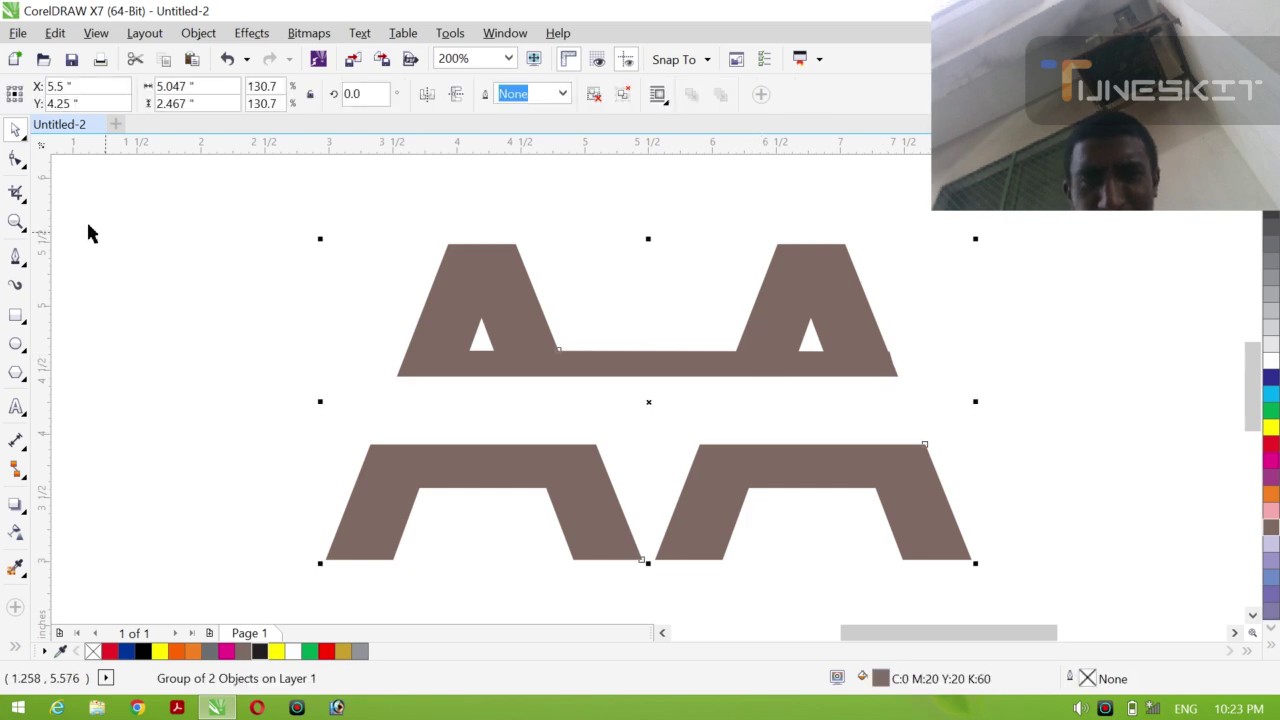
left_click(16, 160)
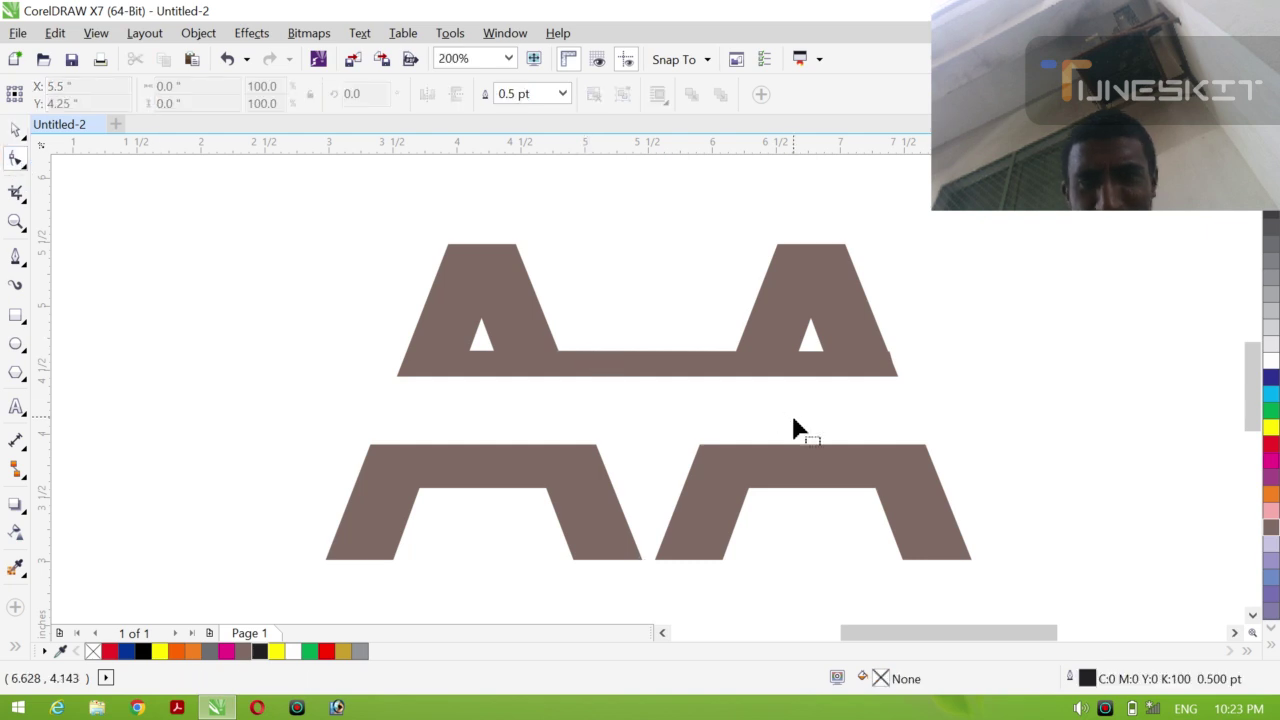
left_click(15, 130)
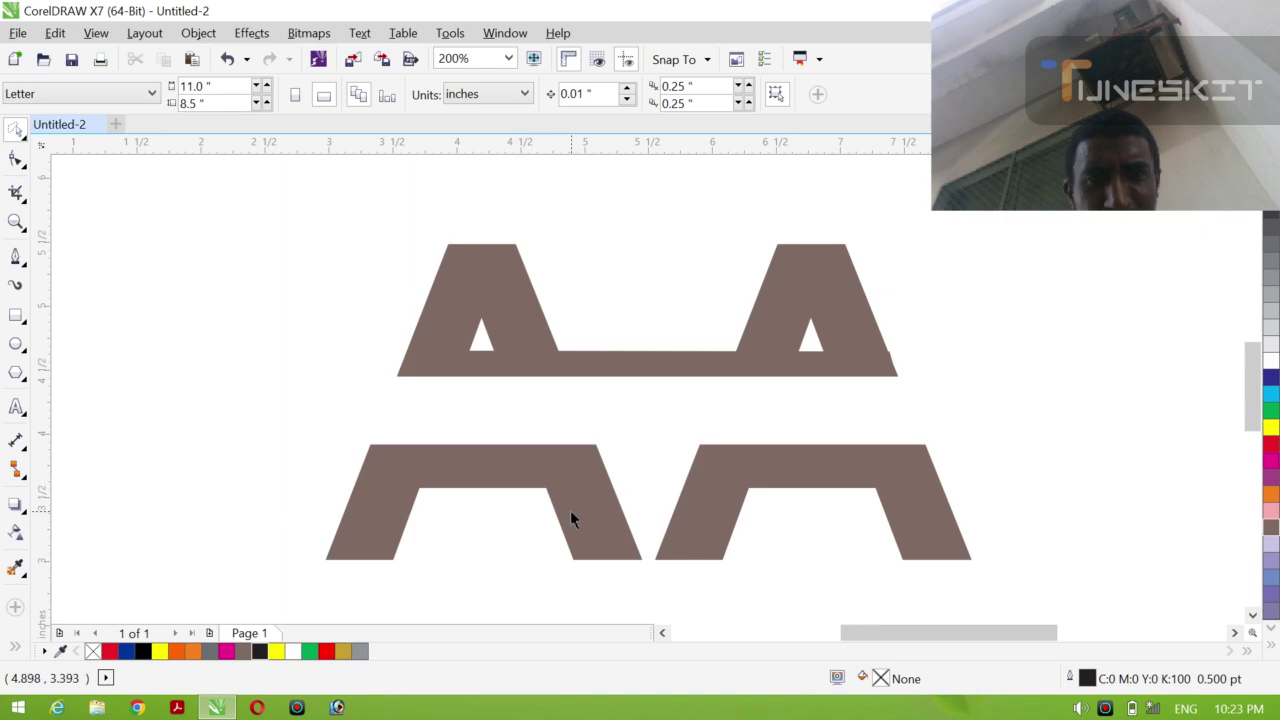
Shrink the logo group to about 4.70 inches wide and stretch it vertically to about 3.20 inches tall, keeping it near the page centre
left_click_drag(570, 516, 523, 508)
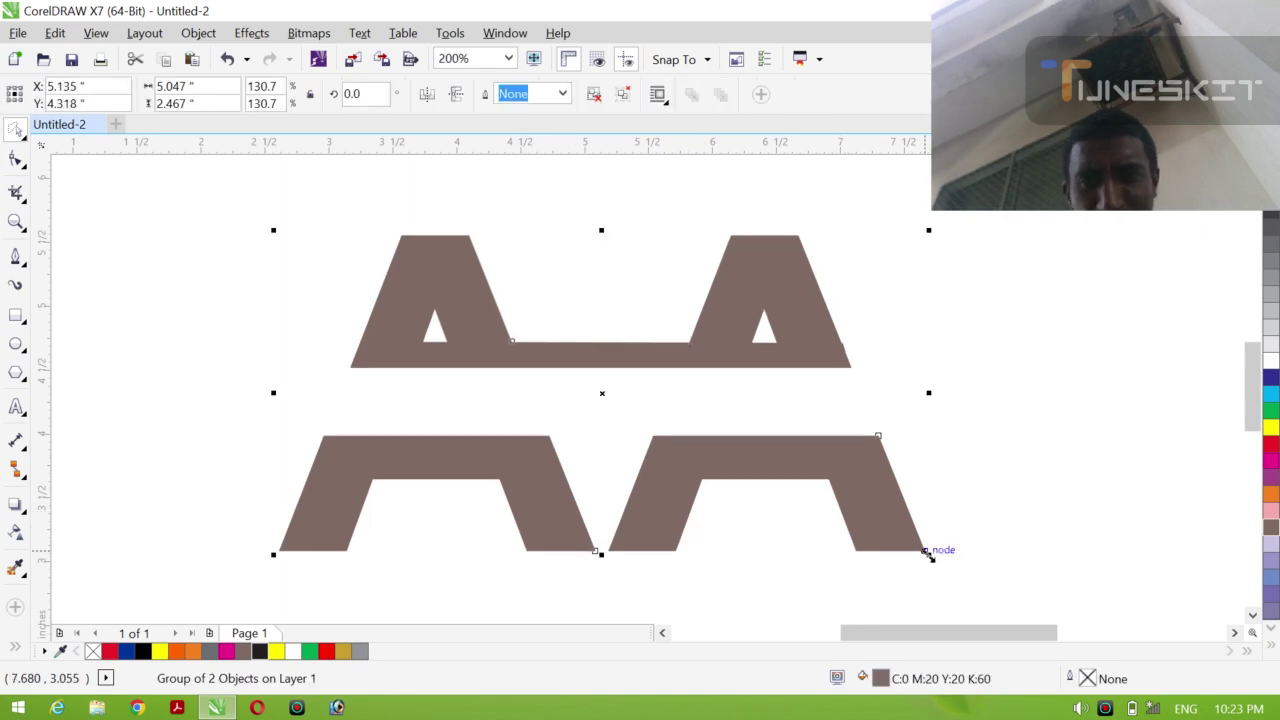
left_click_drag(928, 556, 912, 548)
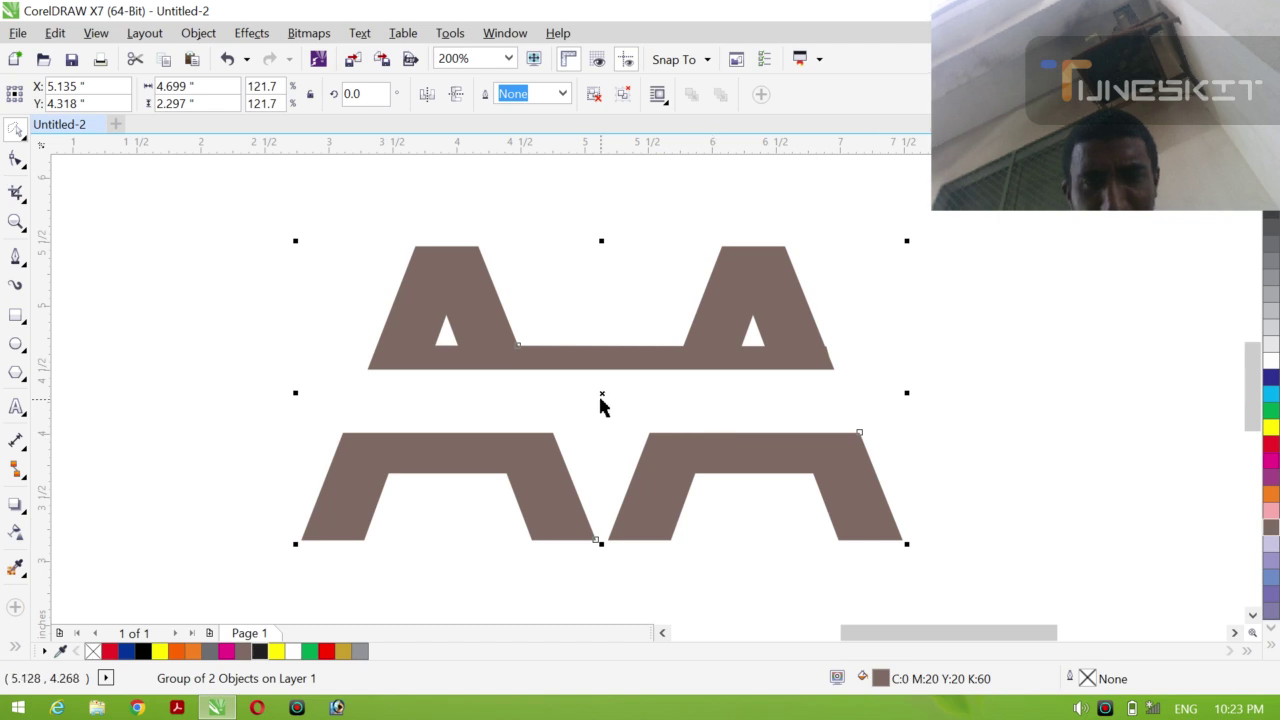
left_click_drag(605, 395, 649, 402)
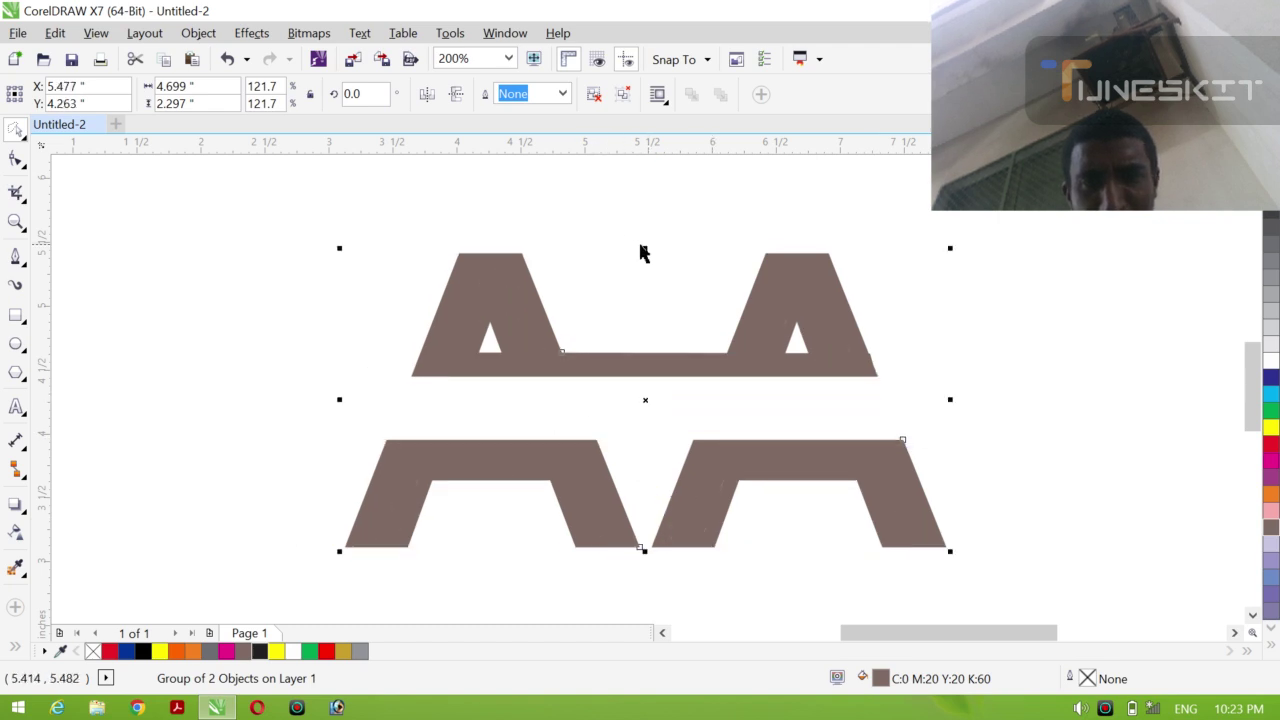
left_click_drag(646, 246, 632, 189)
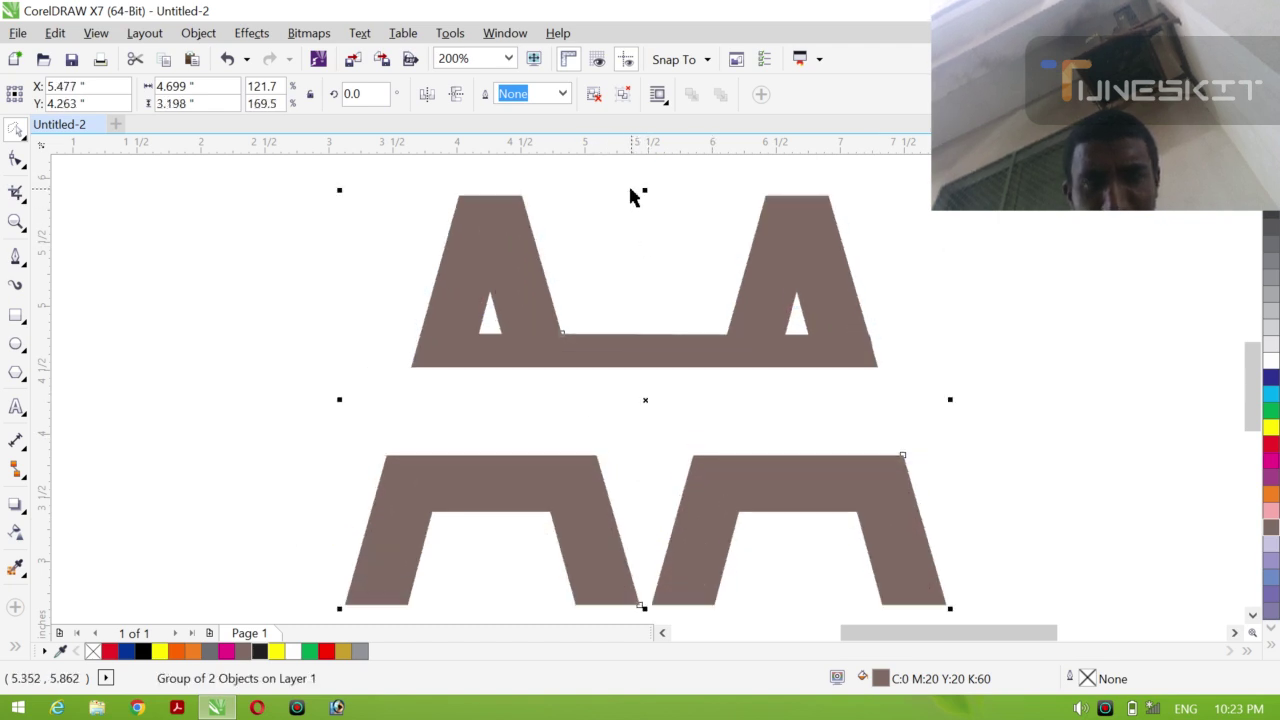
left_click_drag(643, 393, 643, 367)
Scale the stretched logo group down proportionally to about 3.26 × 2.22 inches, and move it to about X 5.26, Y 4.46 inches
left_click_drag(948, 580, 922, 563)
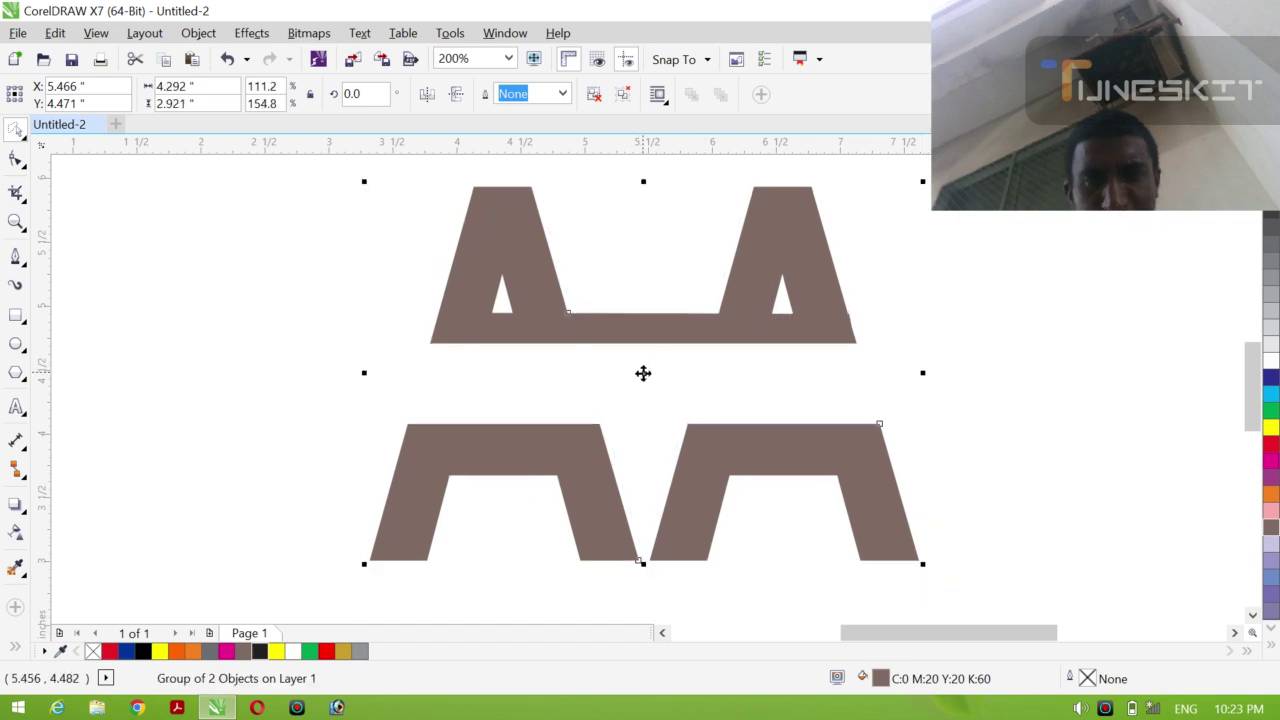
left_click_drag(643, 373, 647, 391)
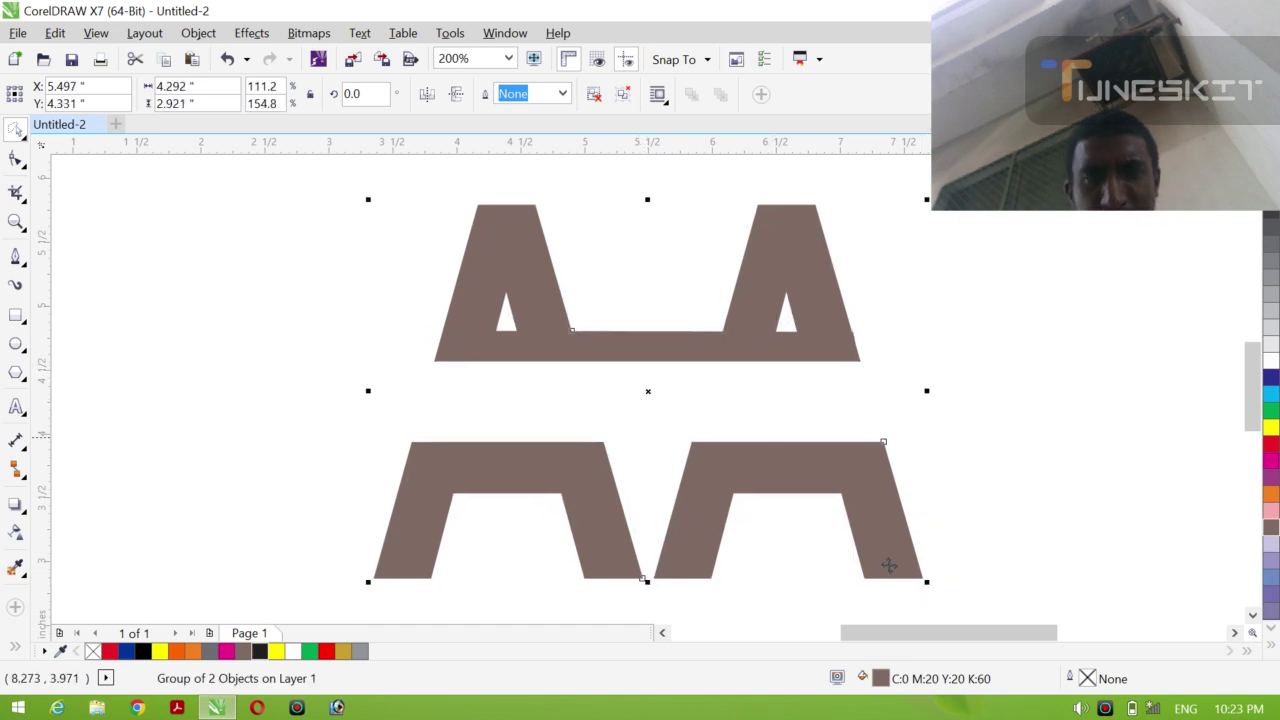
left_click_drag(923, 583, 860, 537)
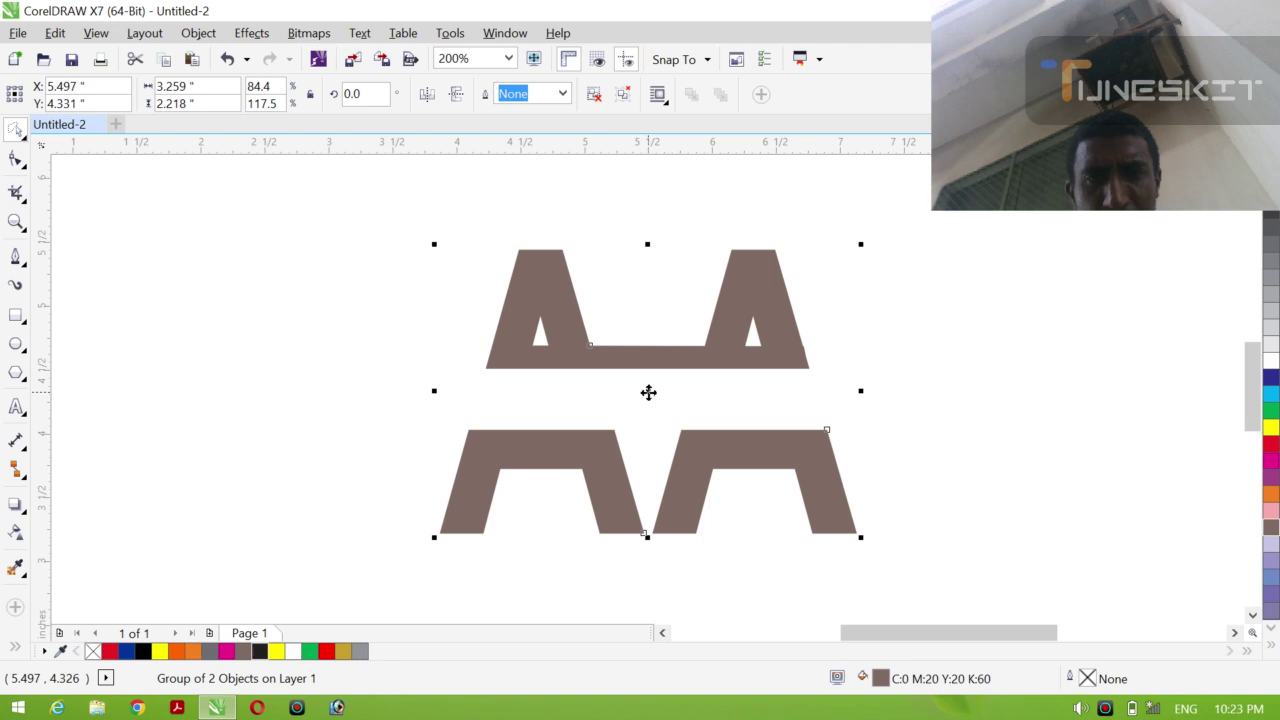
left_click_drag(648, 391, 618, 377)
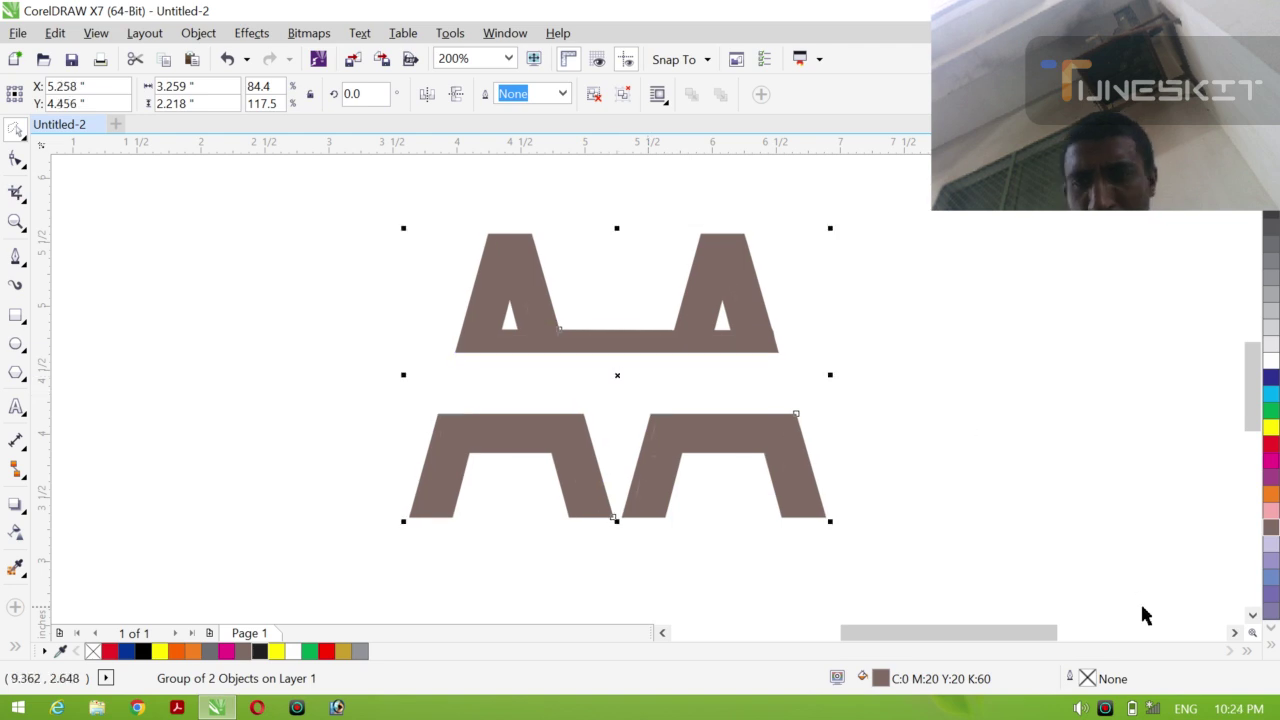